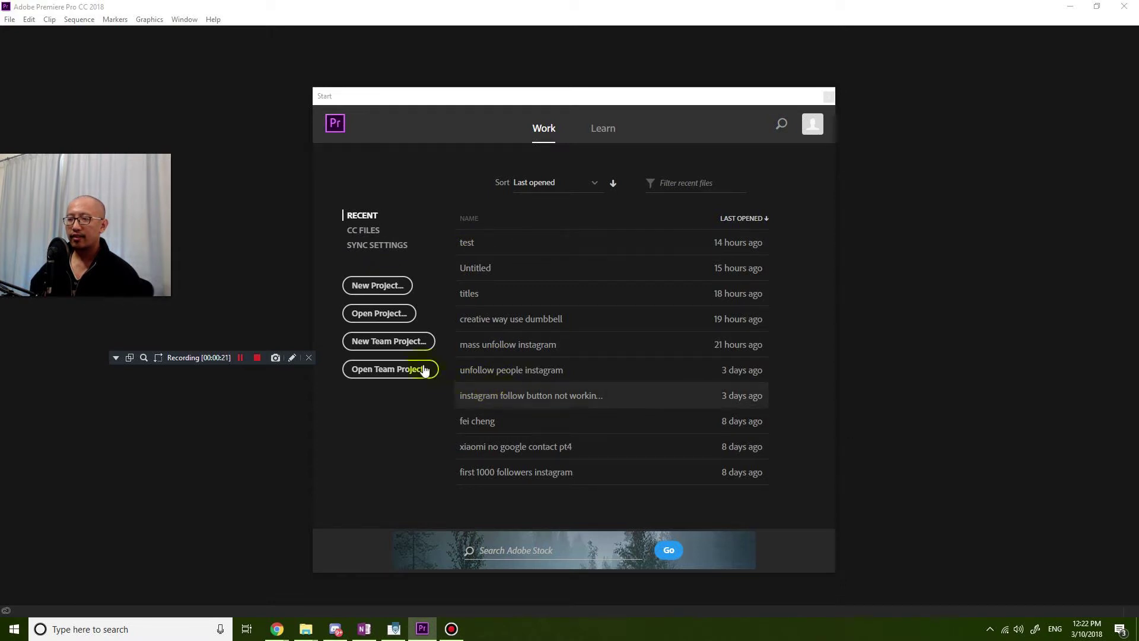
- Create a new project named "tutorial text project" in D:\VIDEOS
click(382, 286)
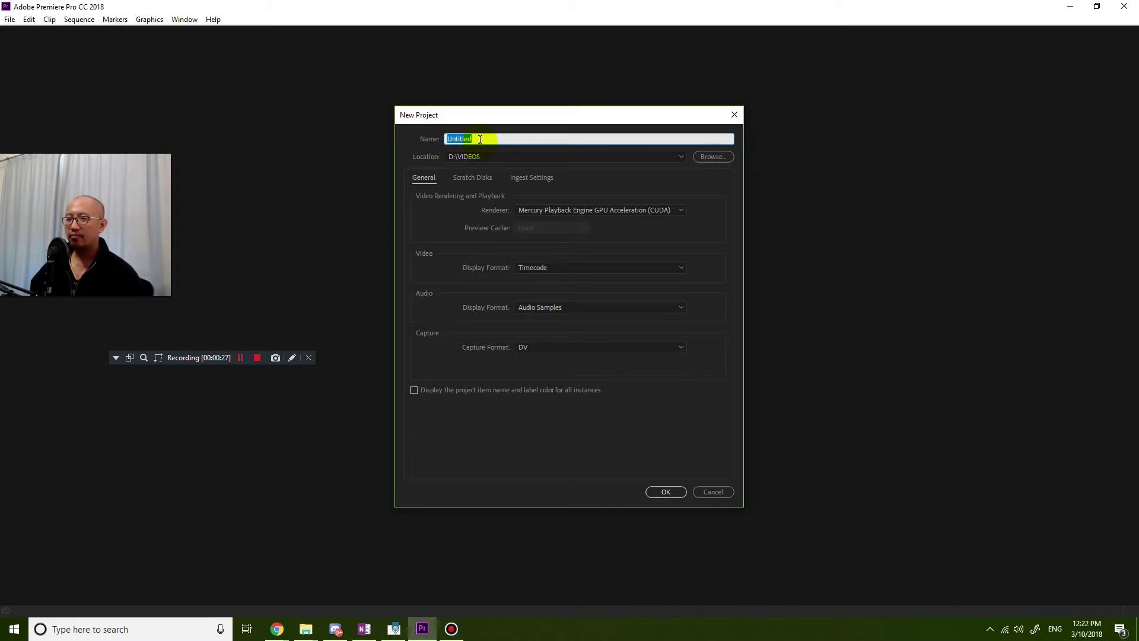
text(tutorial)
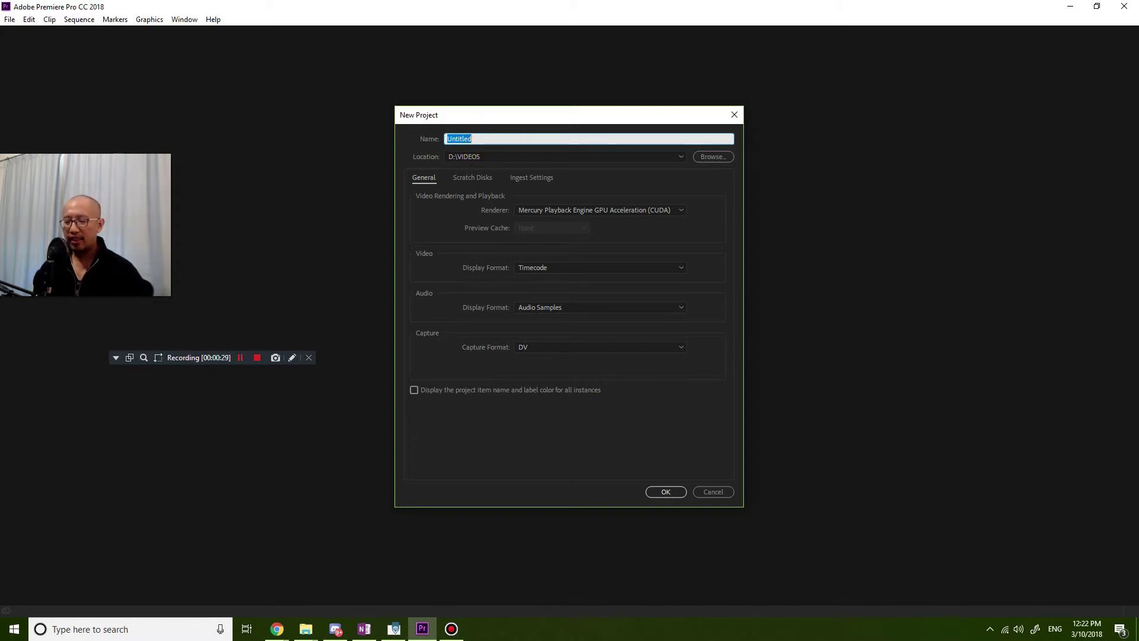
text( text project)
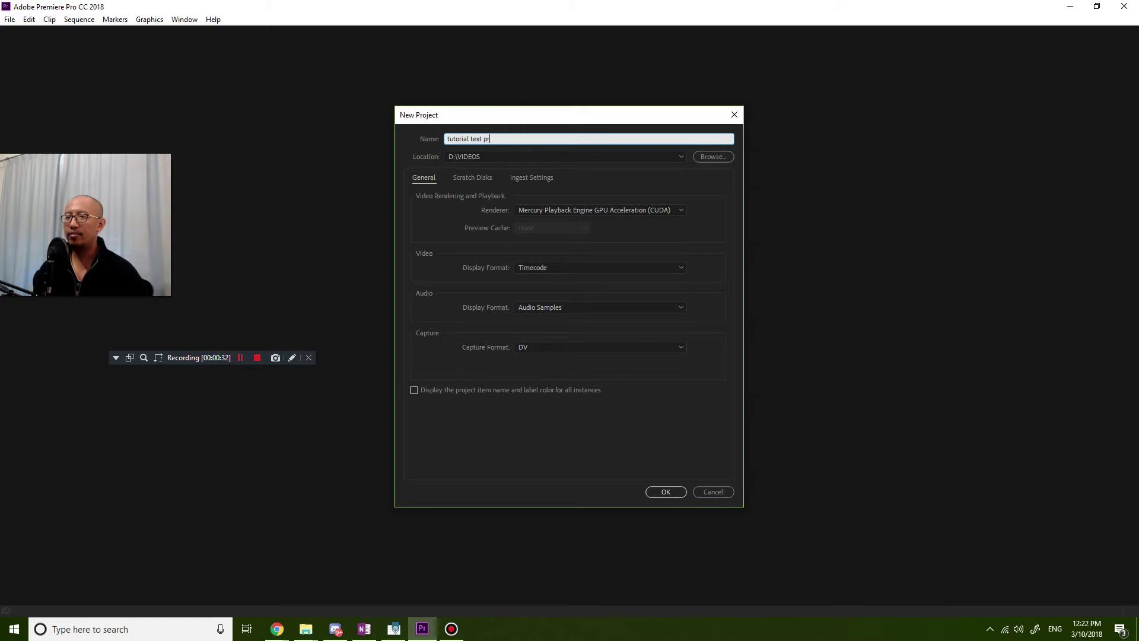
click(666, 491)
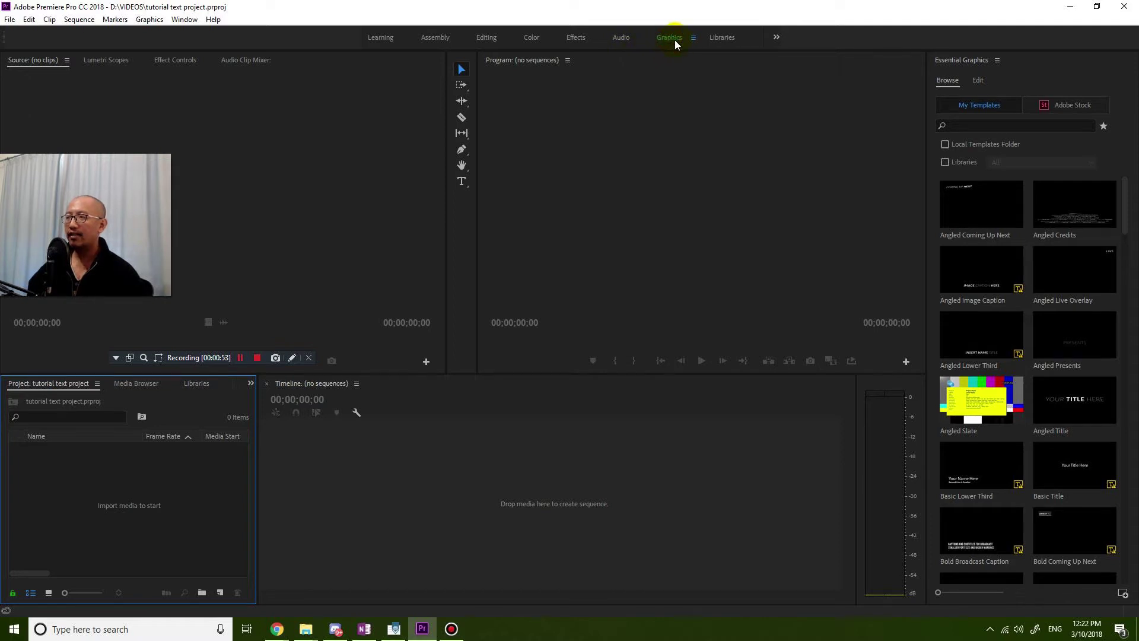
- Reset the Graphics workspace to its saved layout
click(696, 40)
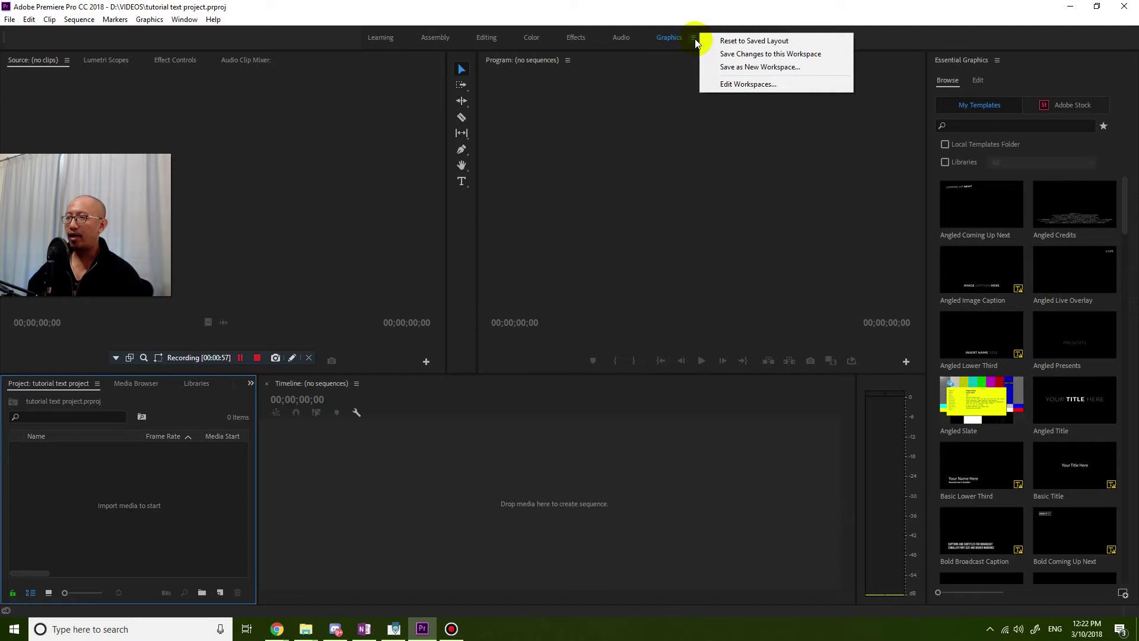
click(721, 41)
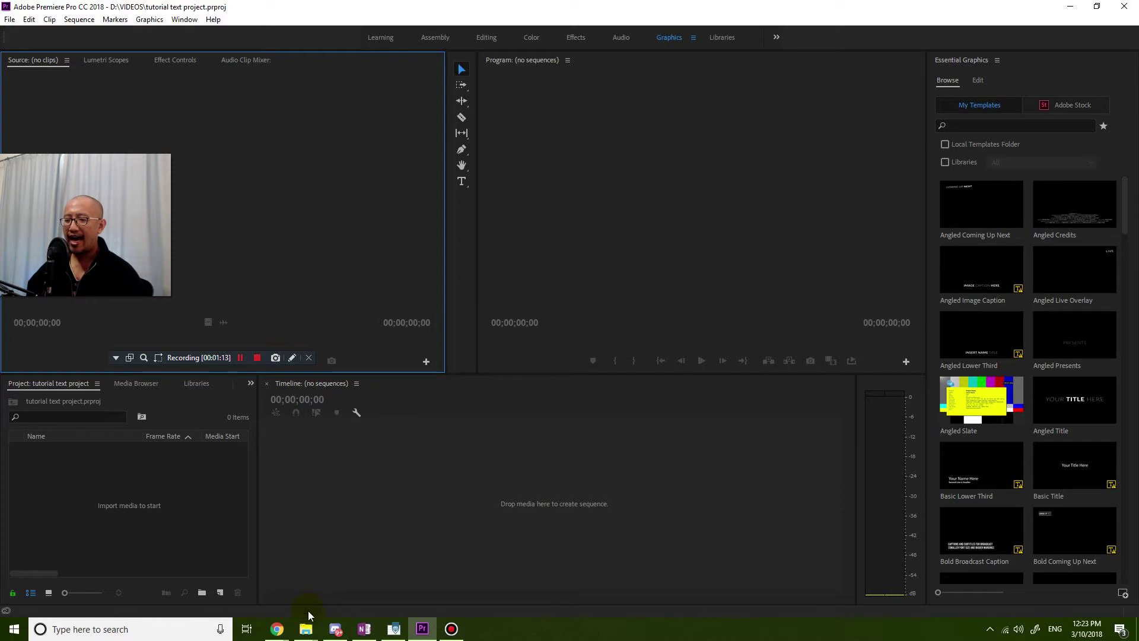
- Bring IMG_0360.MOV from the "running knee pain" folder into the empty timeline as a new sequence and move the file window out of the way
mouse_move(305, 626)
mouse_move(494, 591)
mouse_move(386, 591)
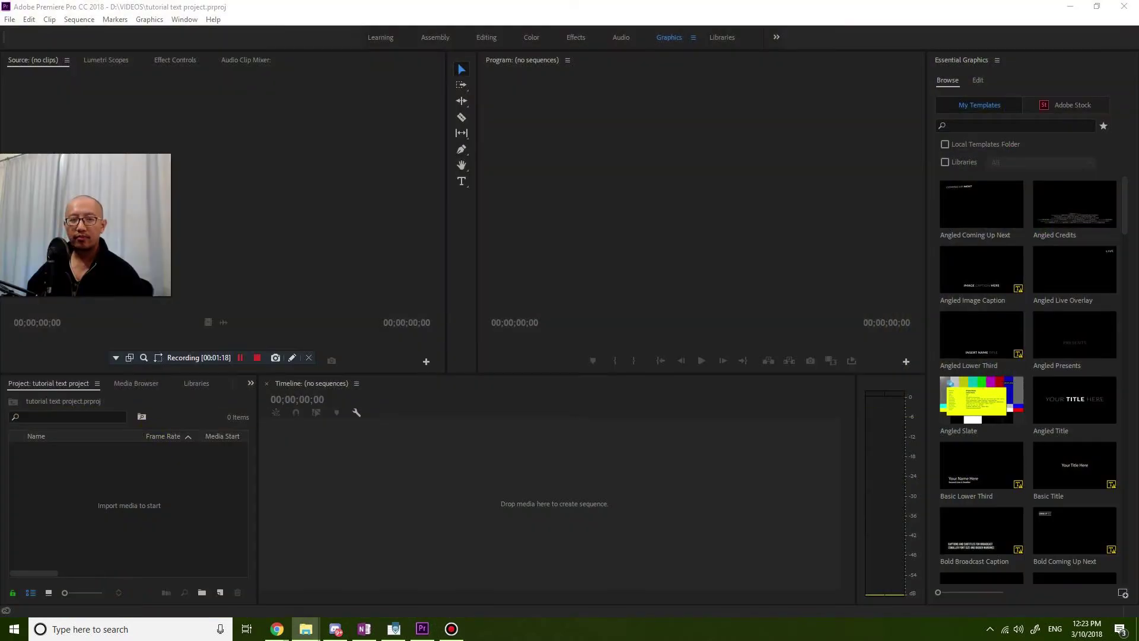
key(alt+Tab)
drag(876, 127, 1088, 119)
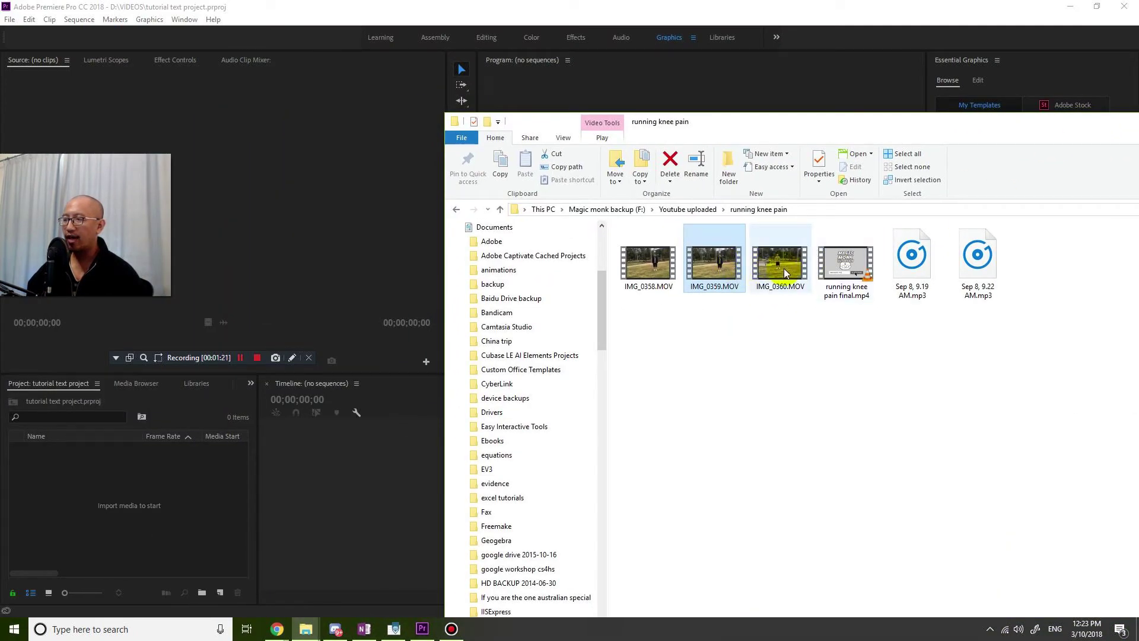
click(767, 274)
drag(767, 274, 356, 541)
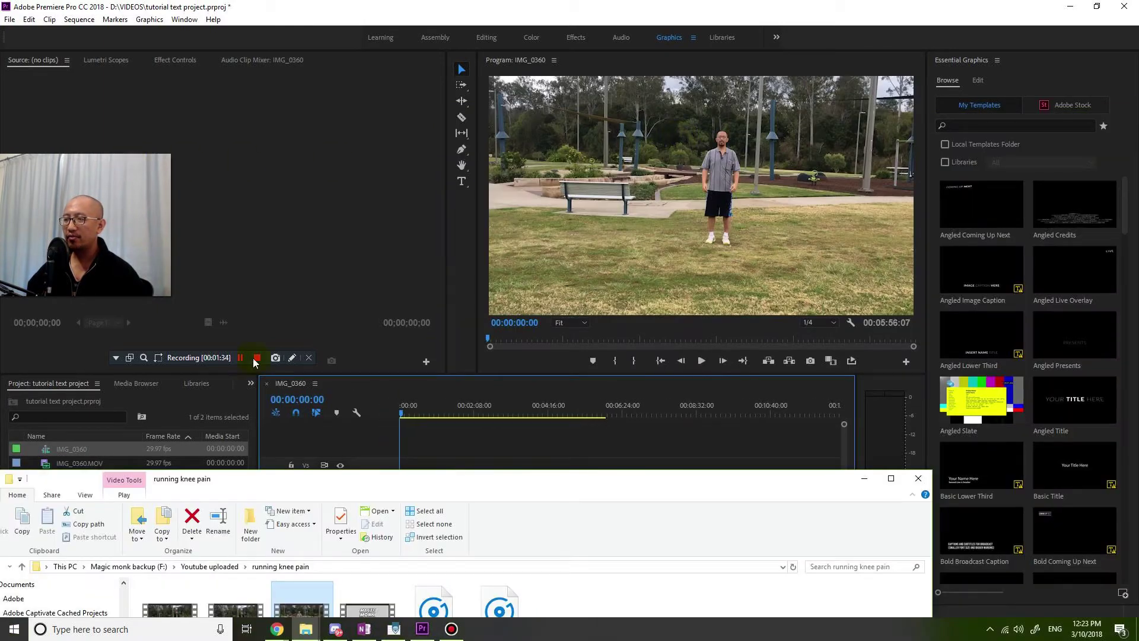
click(442, 480)
drag(442, 480, 59, 356)
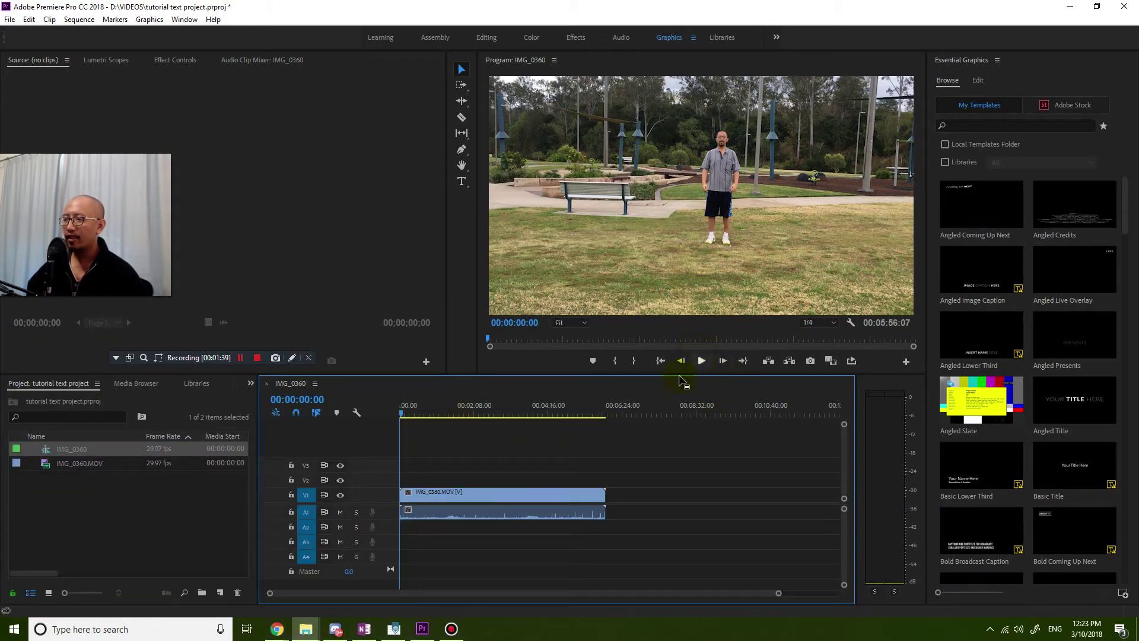
- Mute audio track A1 of the IMG_0360 sequence
click(501, 510)
click(340, 514)
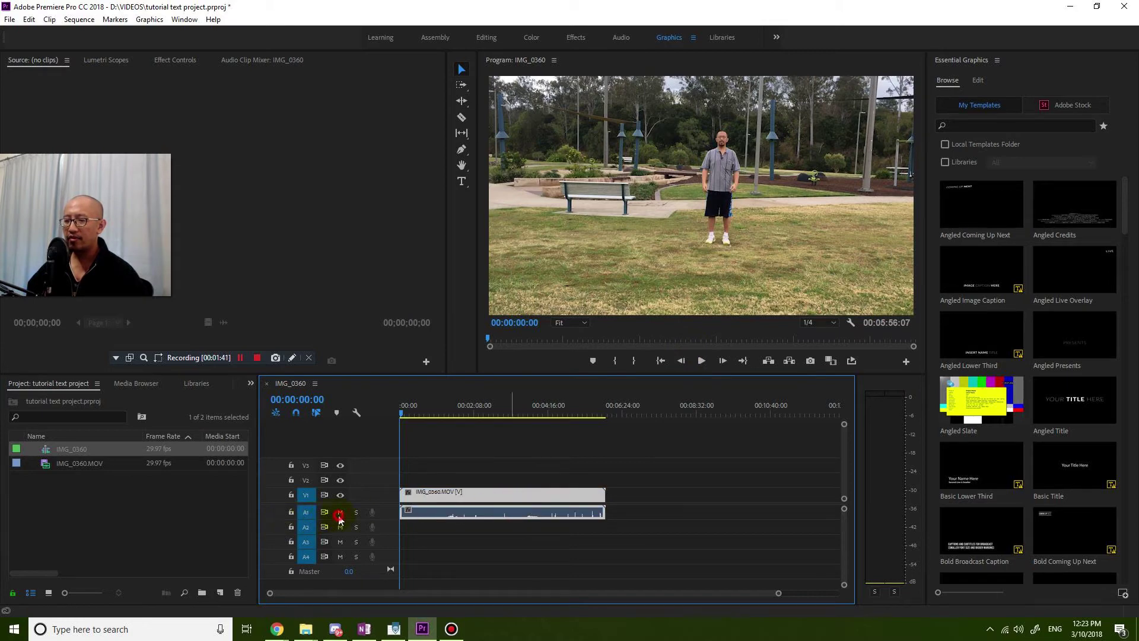
- Play the first few seconds of the IMG_0360 sequence and return the playhead to the start
click(702, 361)
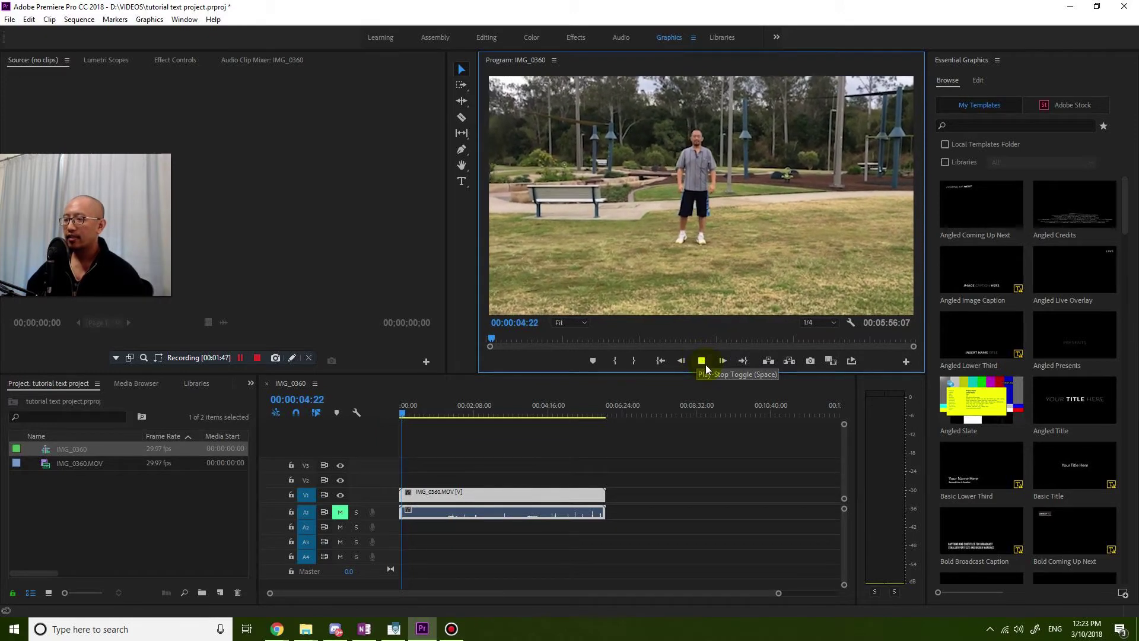
click(706, 365)
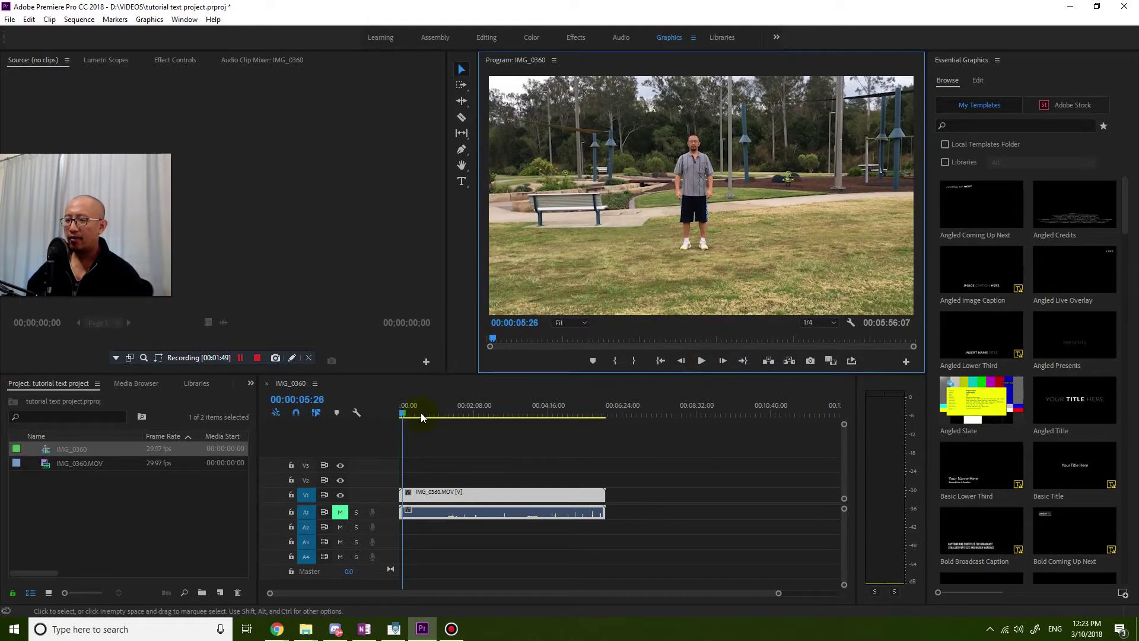
drag(422, 414, 393, 412)
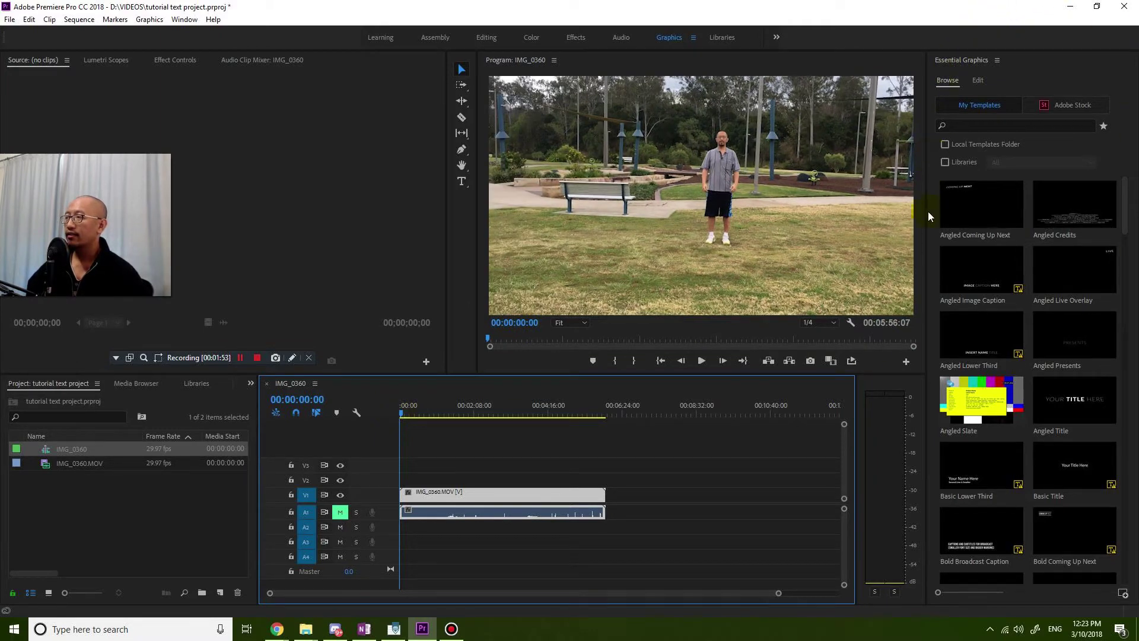
- Bring the Essential Graphics panel into focus
mouse_move(1048, 380)
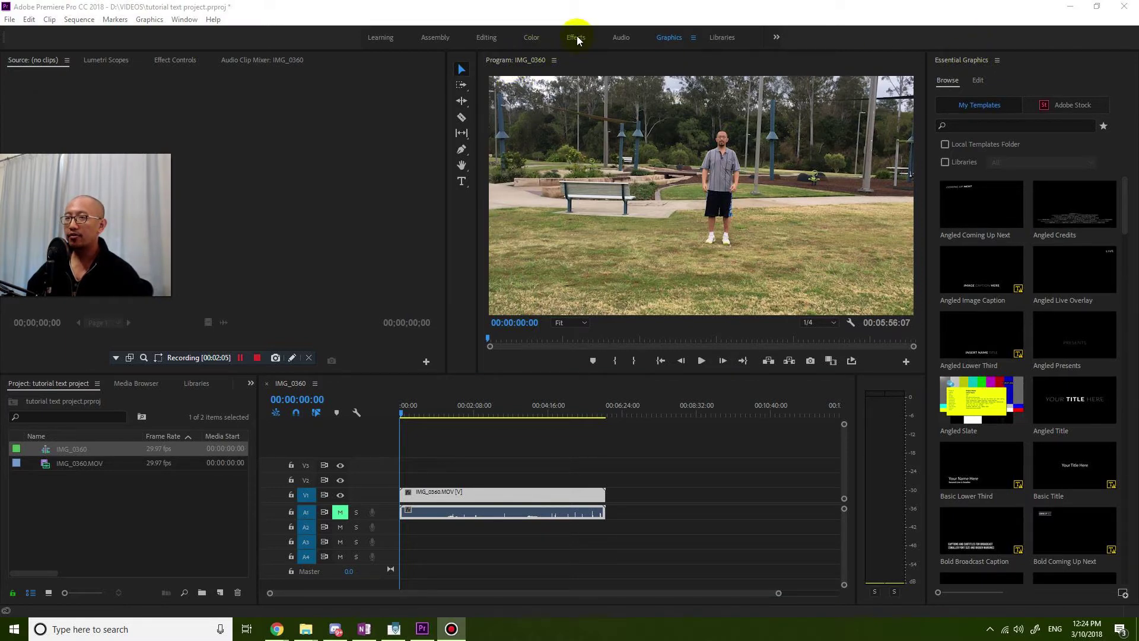
click(186, 20)
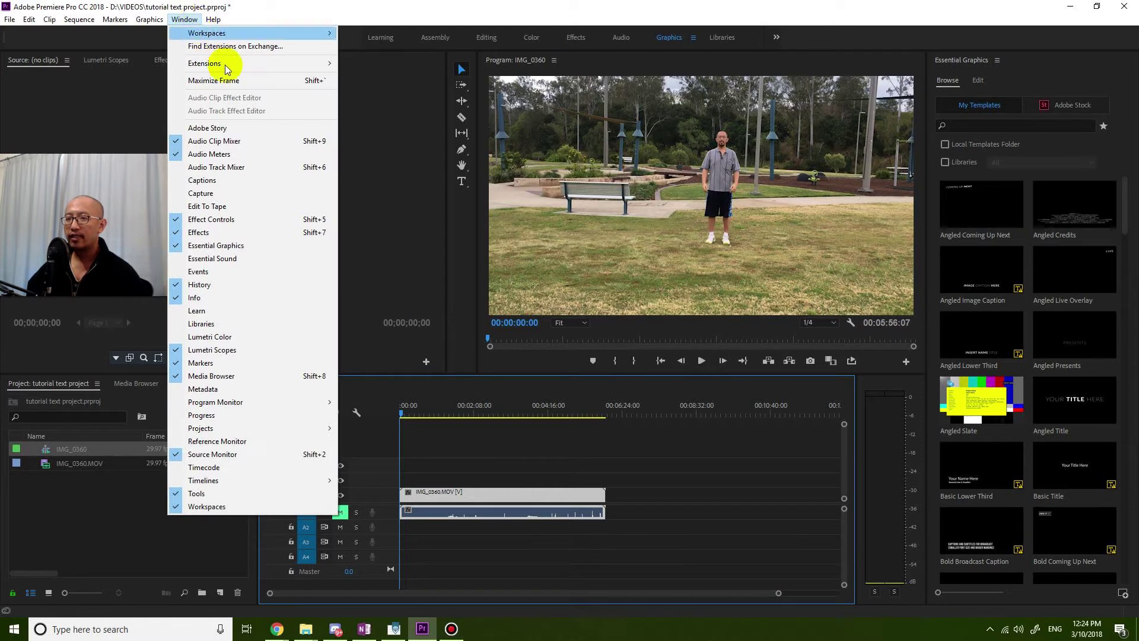
click(193, 245)
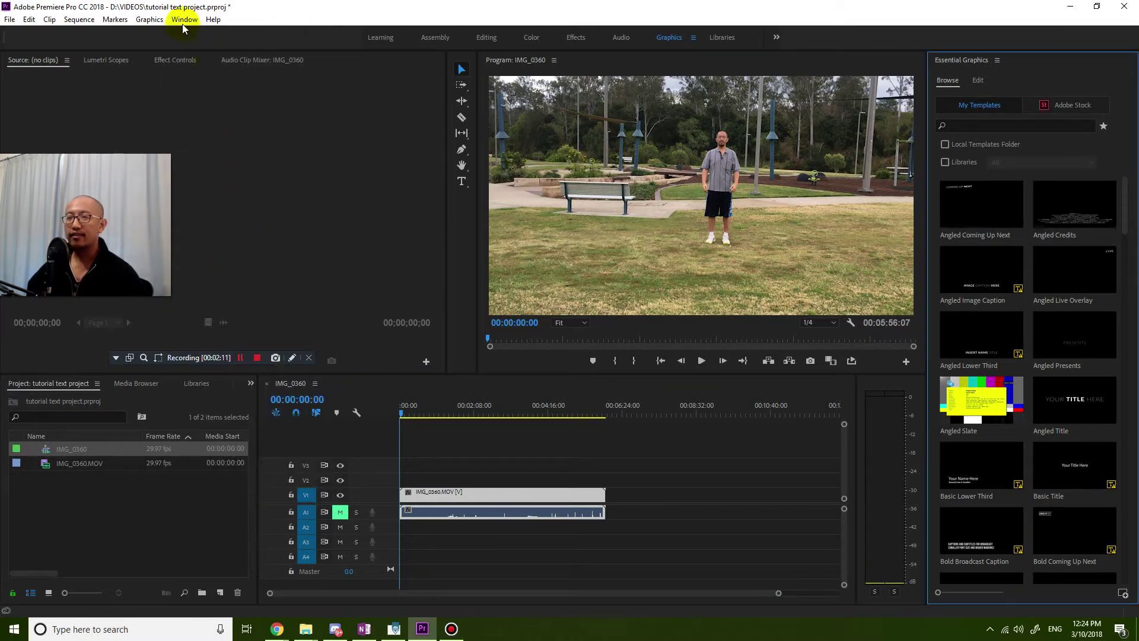
click(185, 21)
click(189, 246)
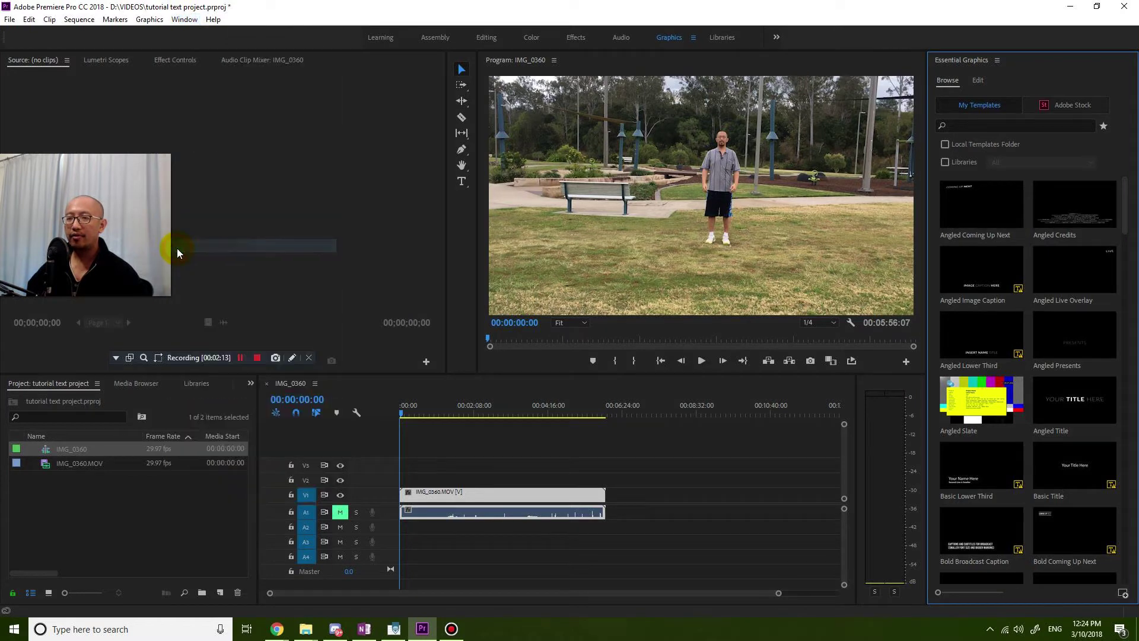
click(185, 26)
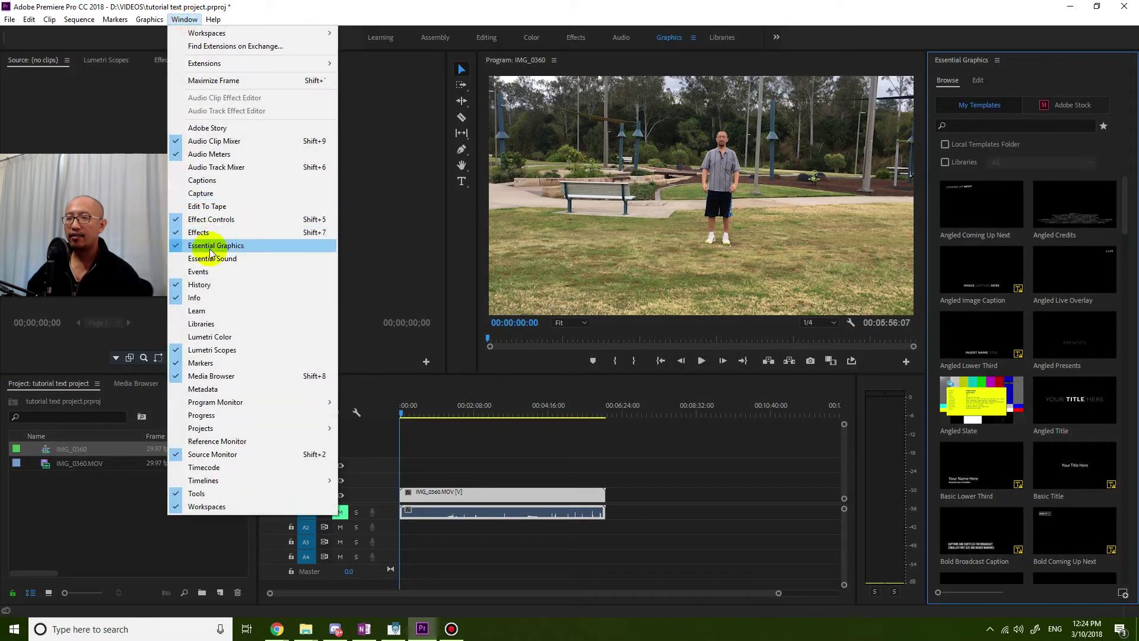
click(578, 11)
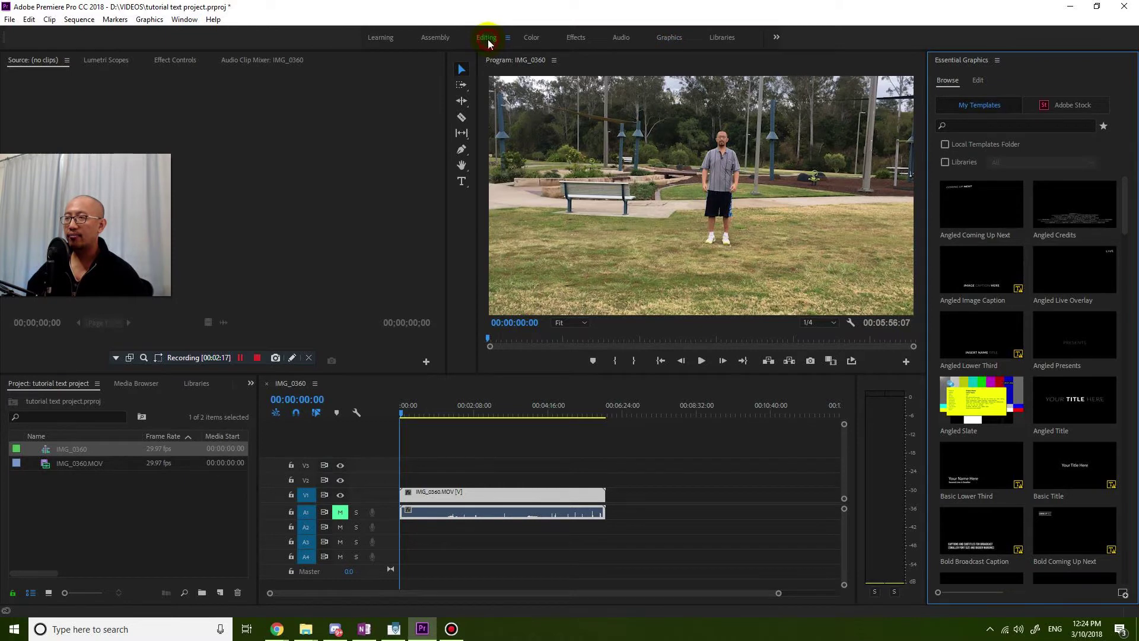
- Switch to the Editing workspace and open the Essential Graphics panel there
click(487, 37)
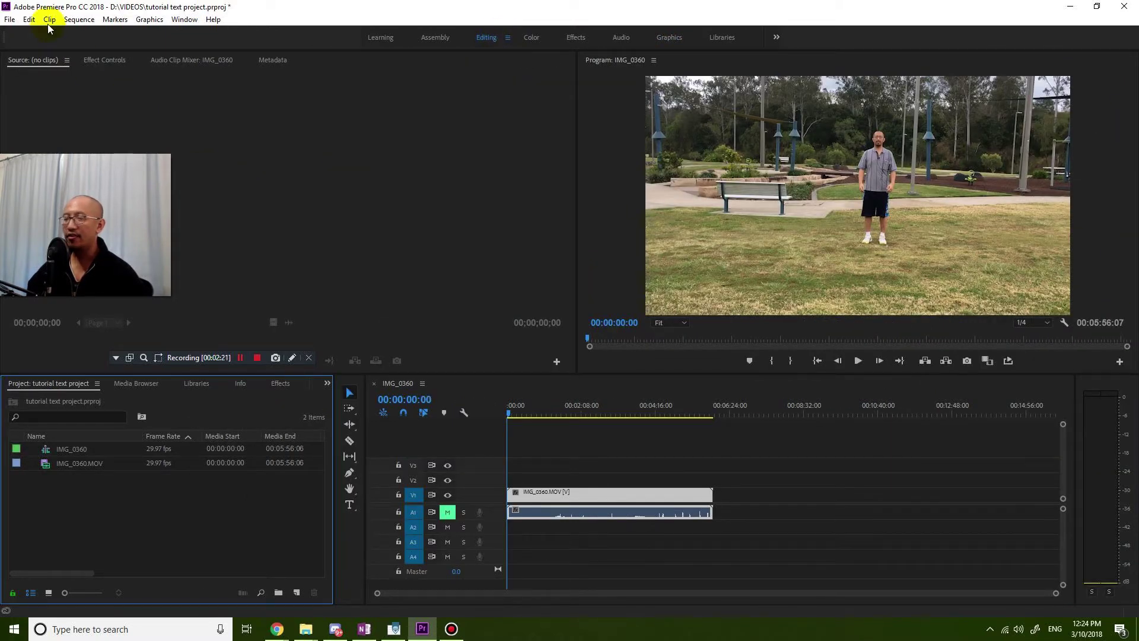
click(185, 20)
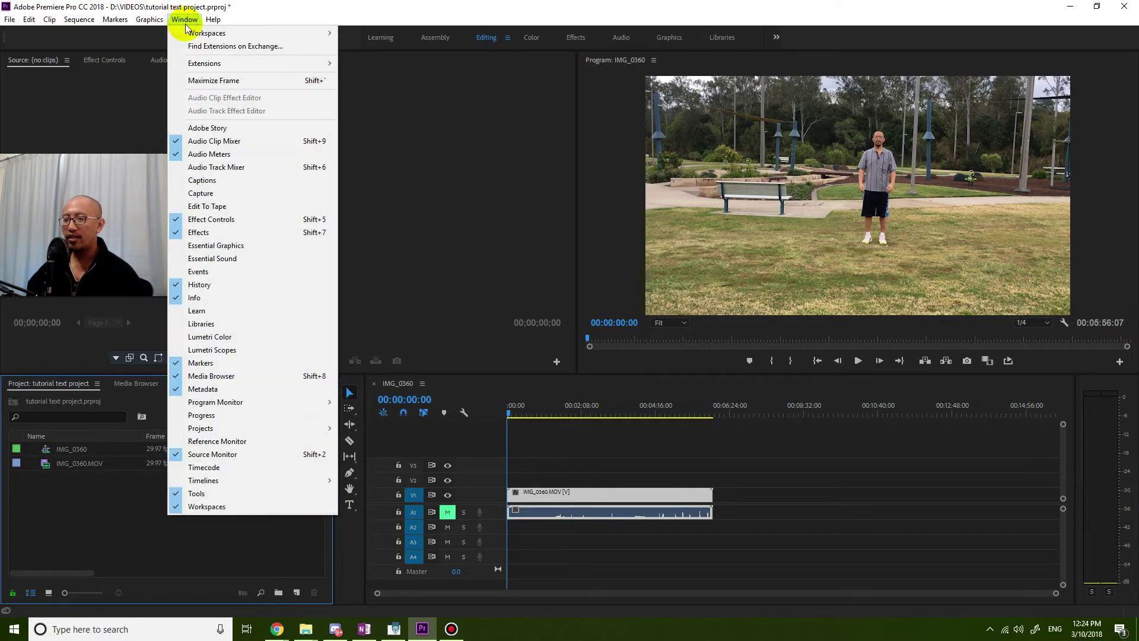
click(217, 258)
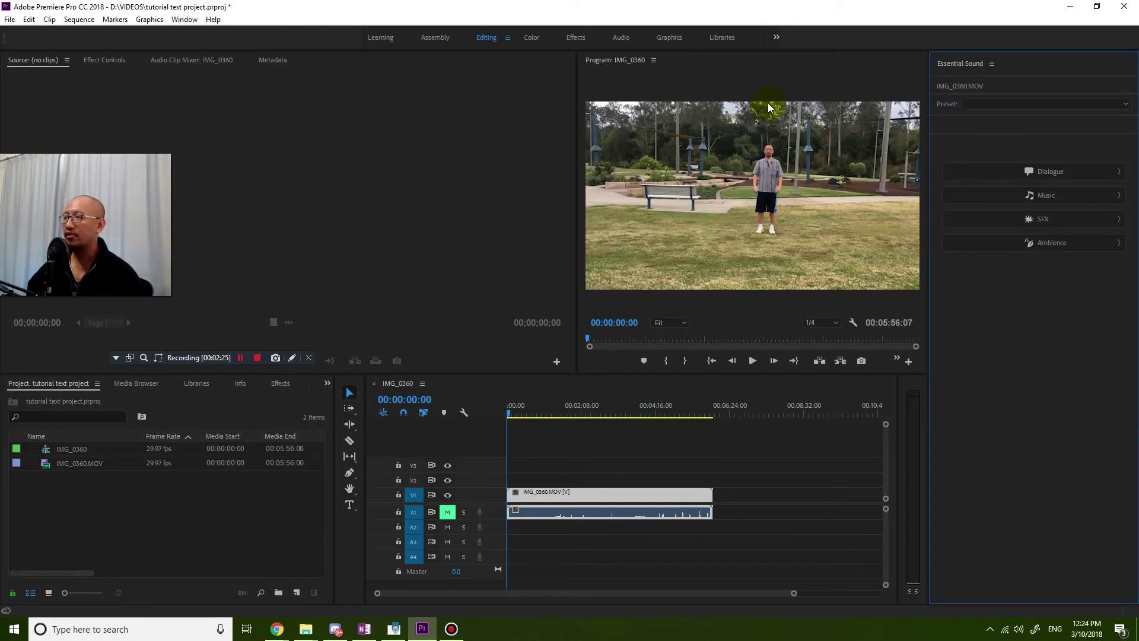
click(185, 20)
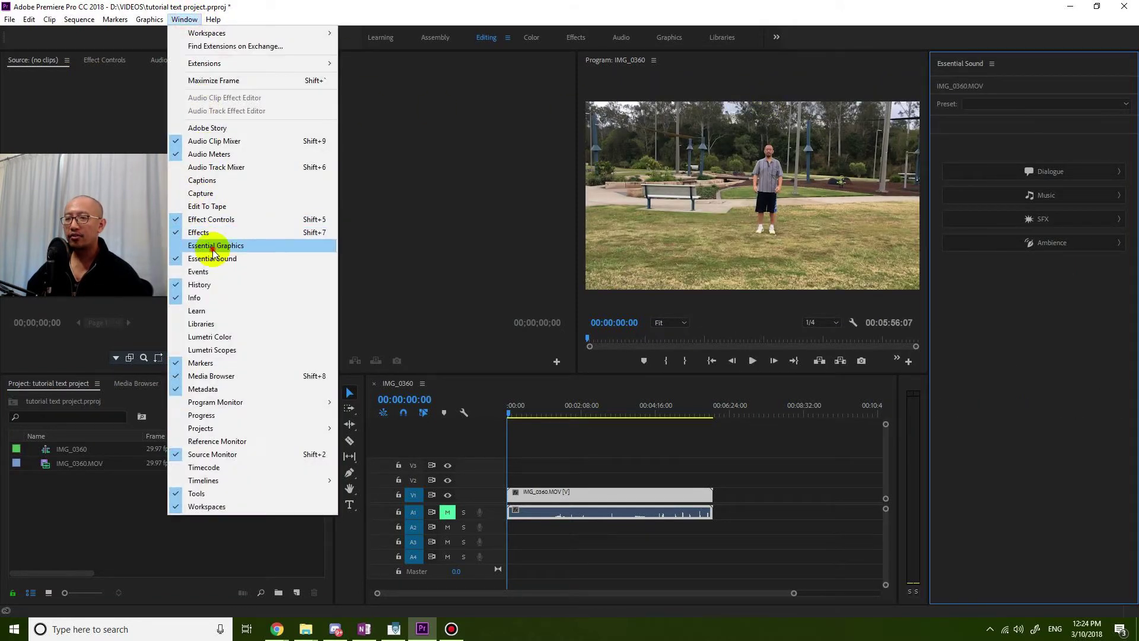
click(216, 245)
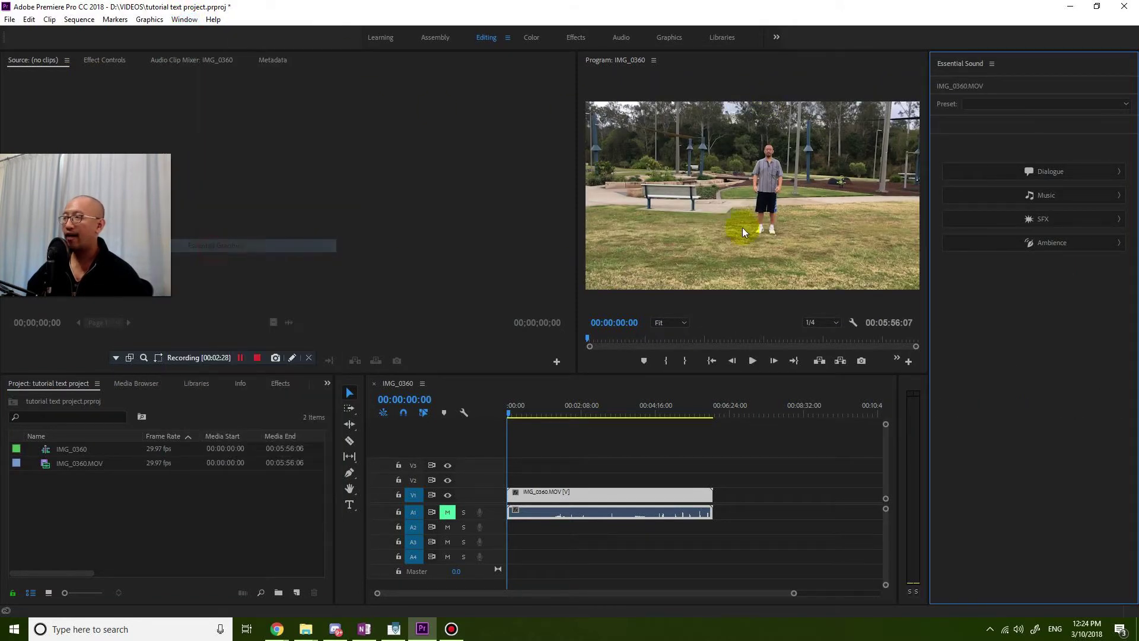
- Close the Essential Sound panel in the Editing workspace and widen the Program monitor
click(960, 64)
right_click(973, 66)
click(986, 71)
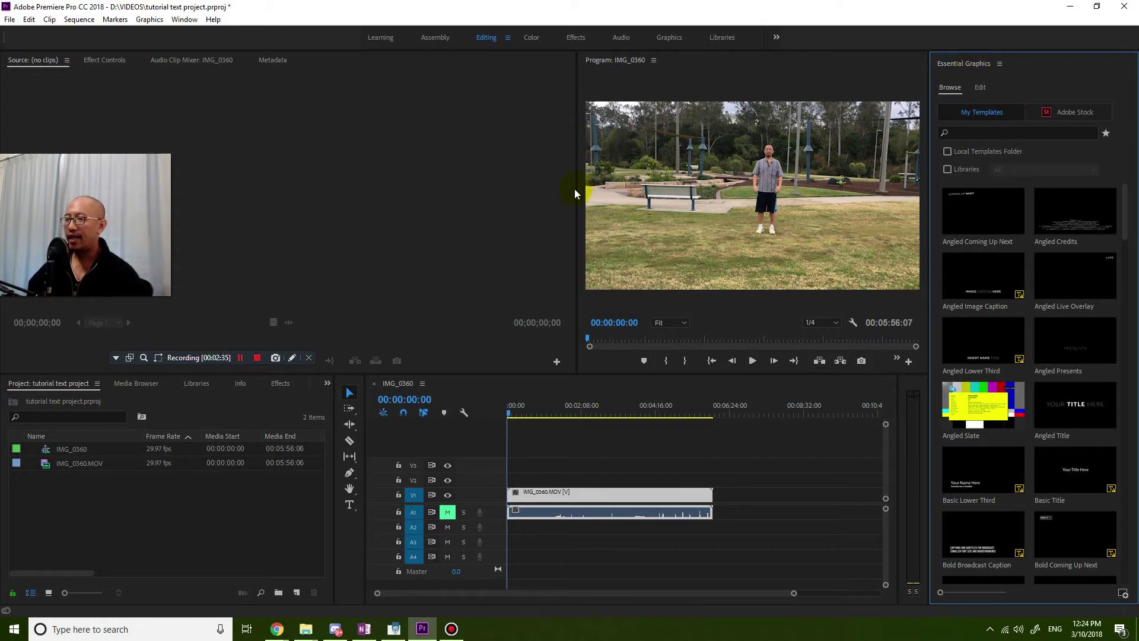
drag(577, 189, 330, 194)
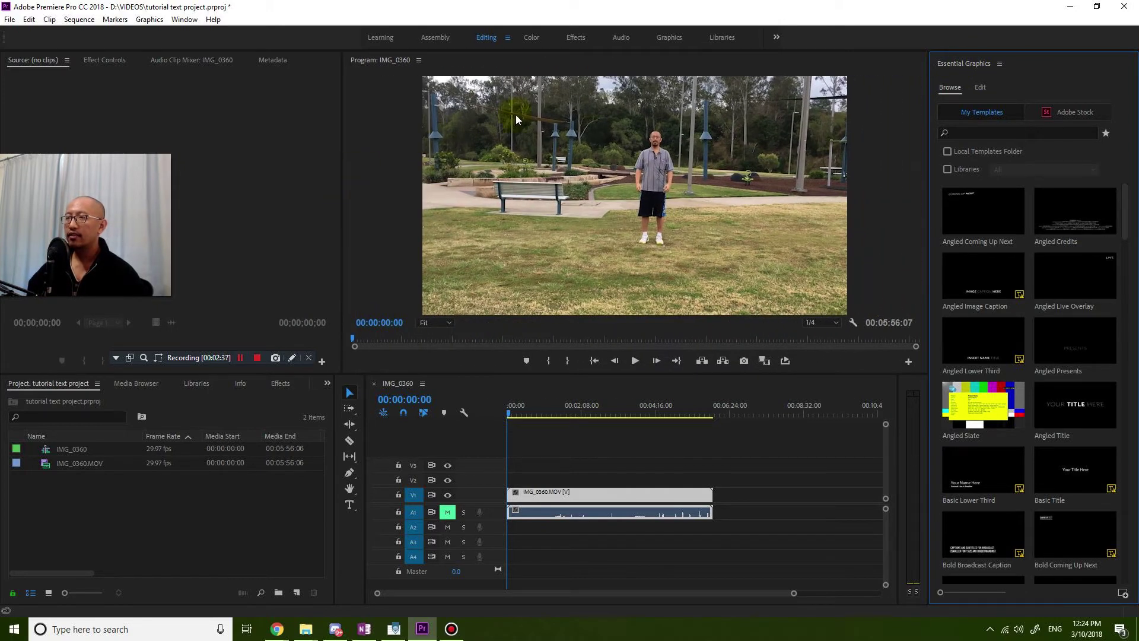
- Return to the Graphics workspace and widen the Program monitor slightly
click(663, 38)
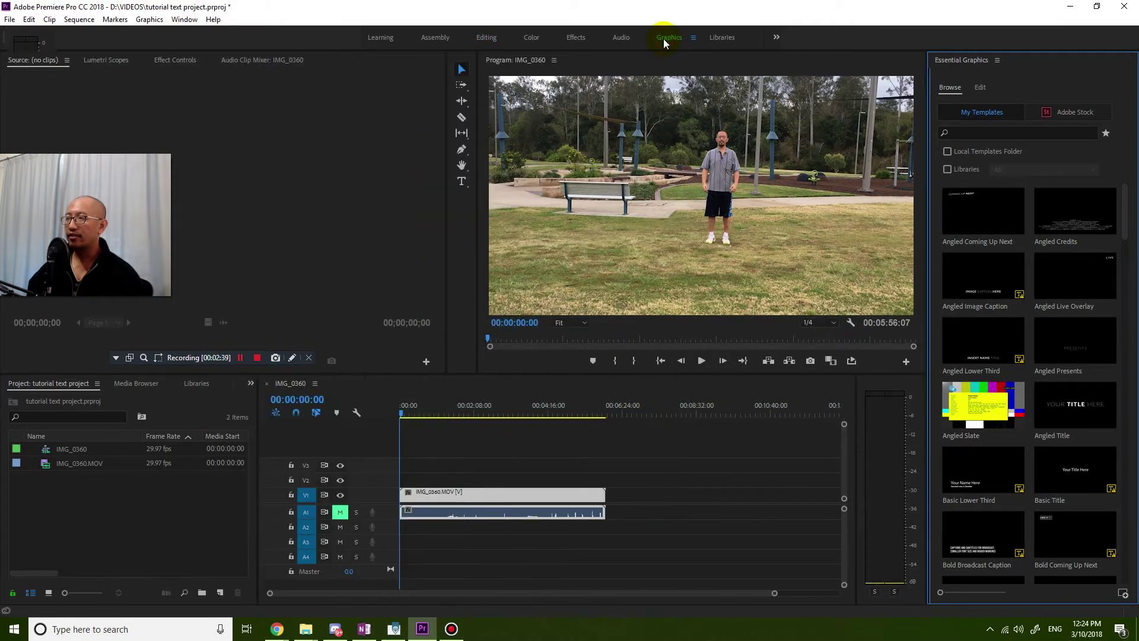
mouse_move(445, 232)
mouse_down()
mouse_move(339, 226)
mouse_move(451, 237)
mouse_move(437, 232)
mouse_up()
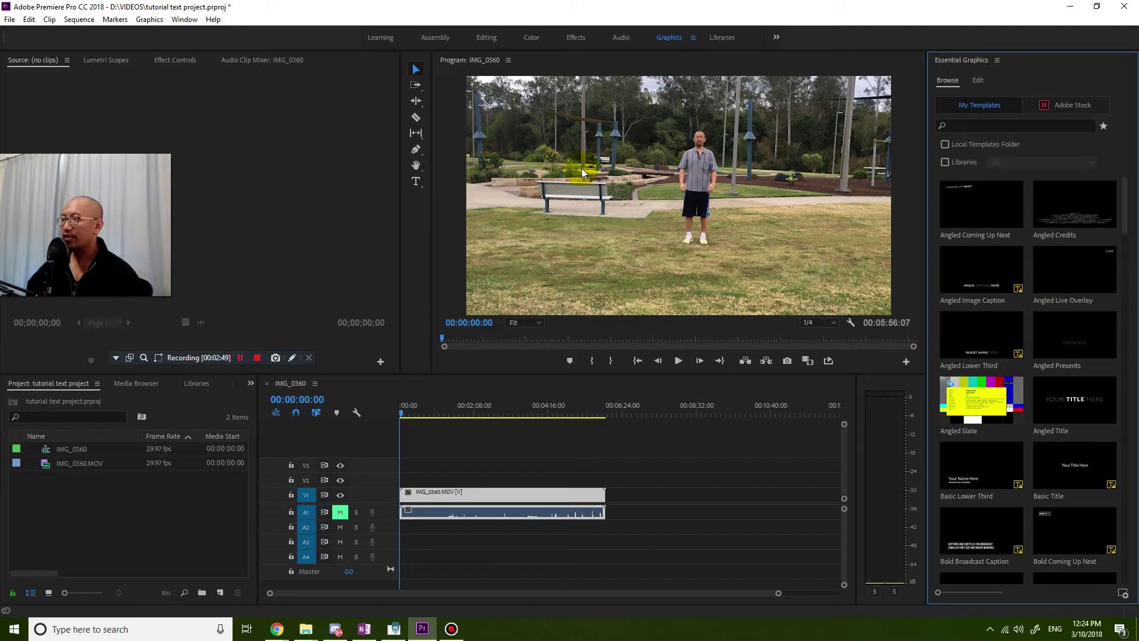
- Add a new horizontal text layer to the sequence at 00:00:26:18 using Essential Graphics
click(980, 81)
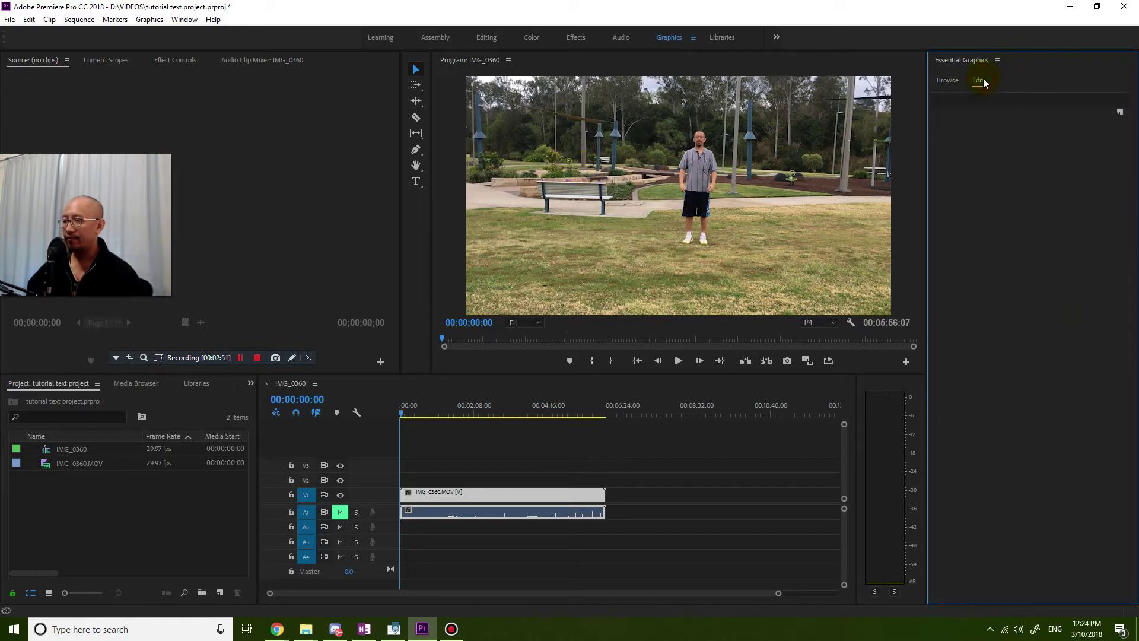
mouse_move(408, 415)
mouse_down()
mouse_move(504, 412)
mouse_move(416, 419)
mouse_up()
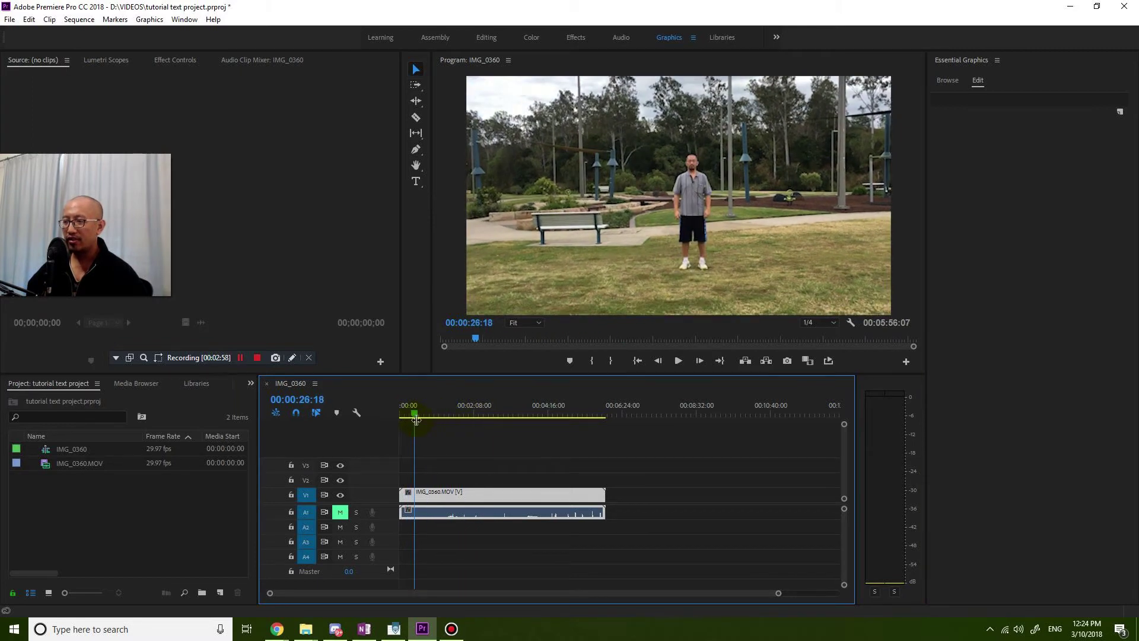
click(979, 81)
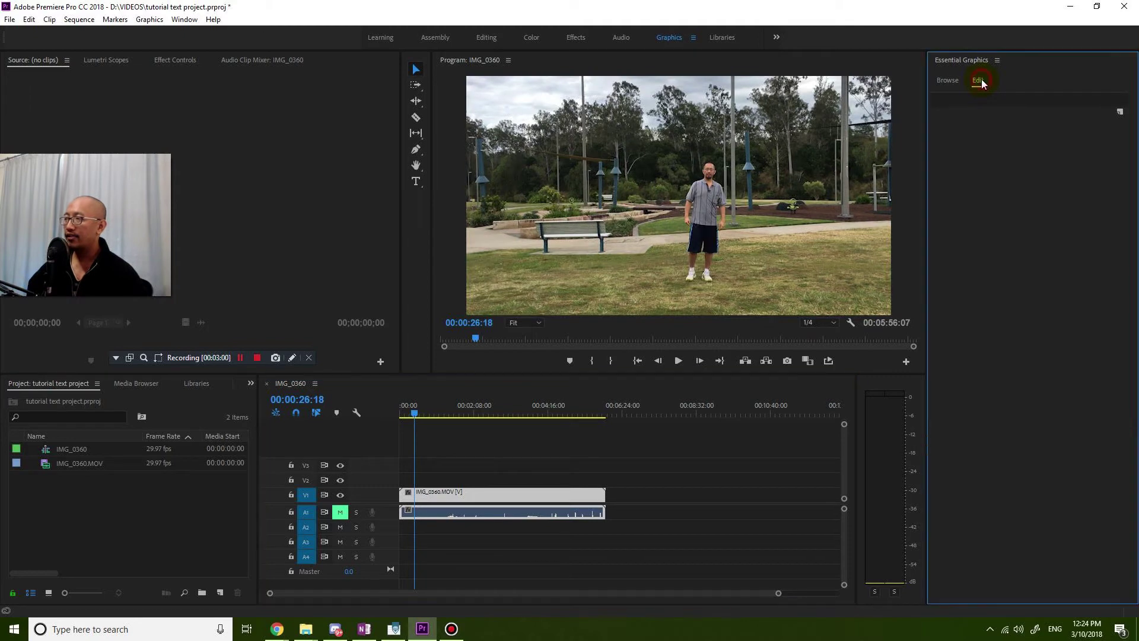
click(1120, 114)
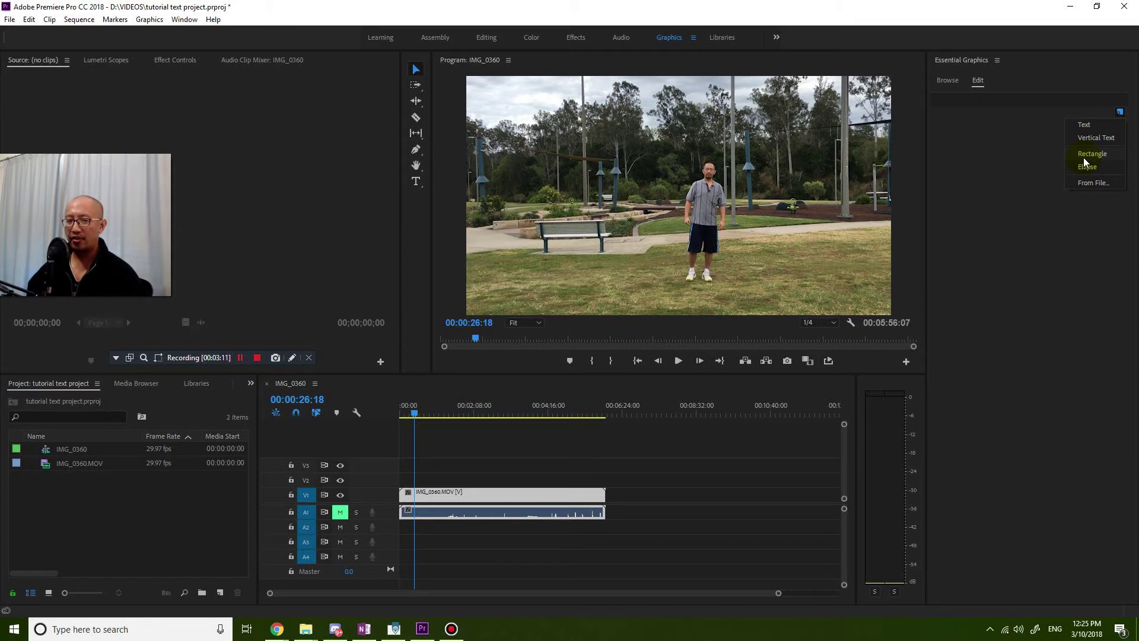
click(1088, 126)
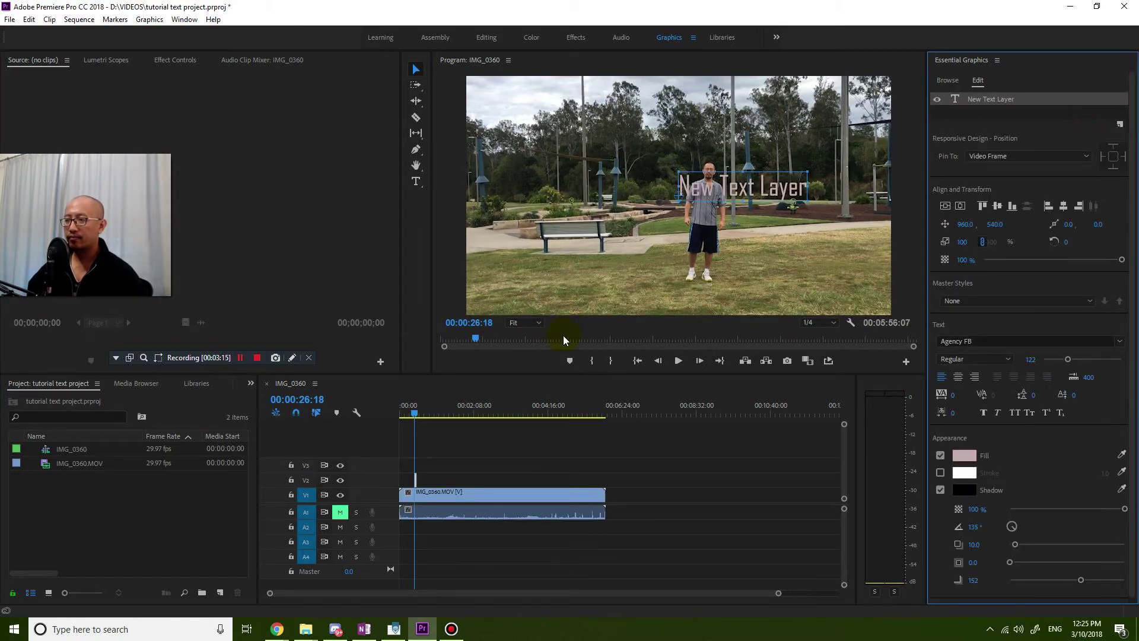
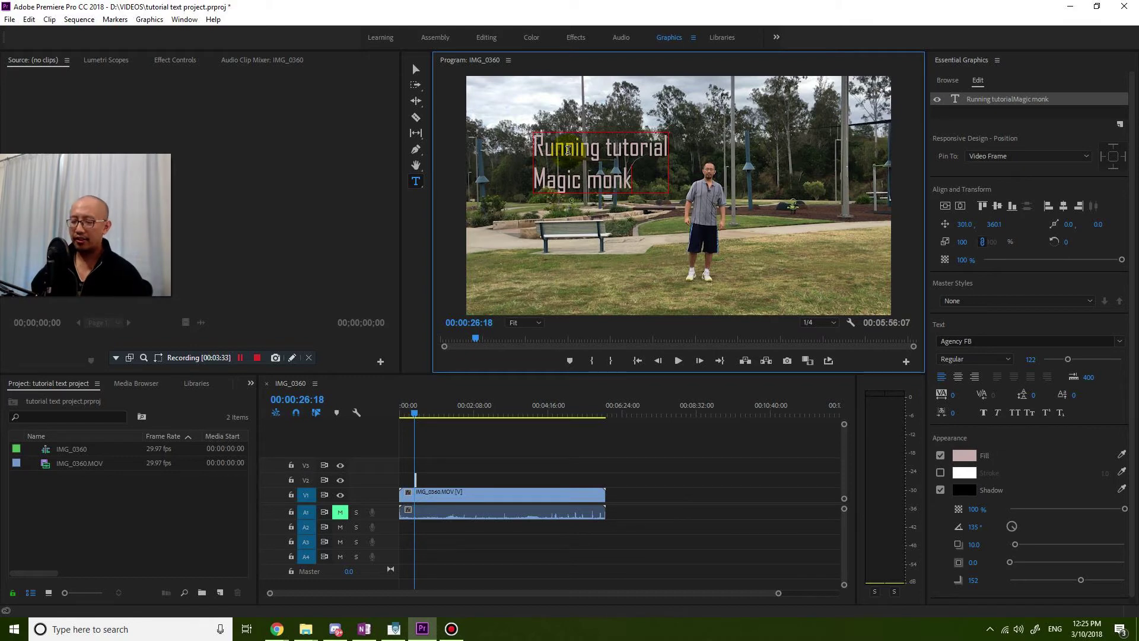
- Delete the second line "Magic monk" from the title so that it reads only "Running tutorial"
key(BackSpace)
key(BackSpace)
key(BackSpace)
key(BackSpace)
key(BackSpace)
key(BackSpace)
key(BackSpace)
key(BackSpace)
key(BackSpace)
key(BackSpace)
key(BackSpace)
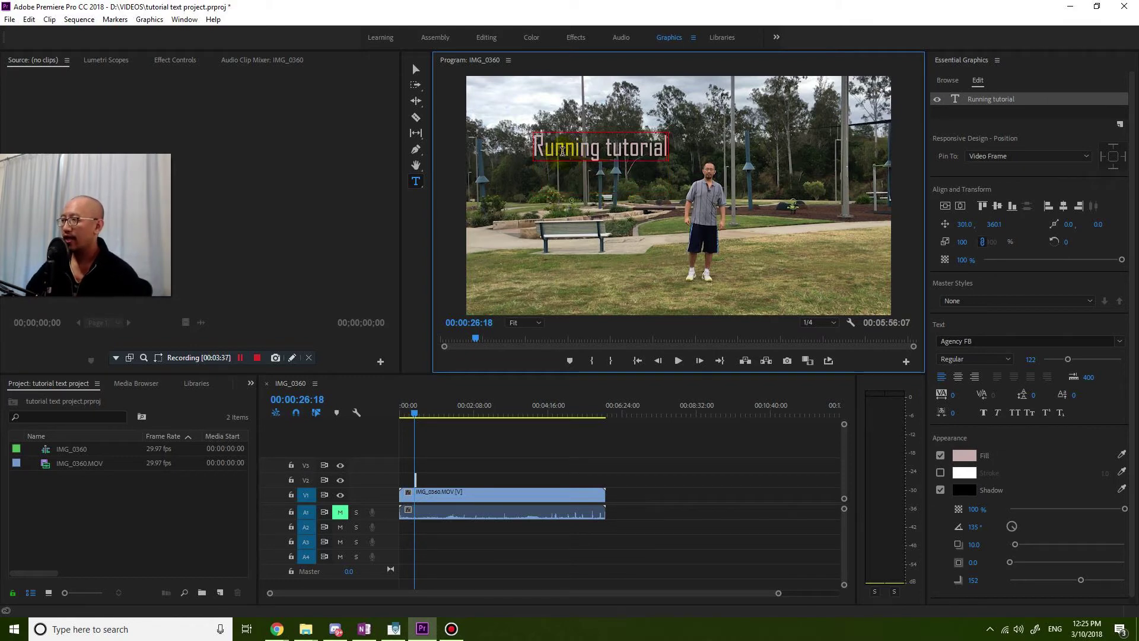
- Browse the fonts available for the "Running tutorial" title and compare their samples
click(1118, 342)
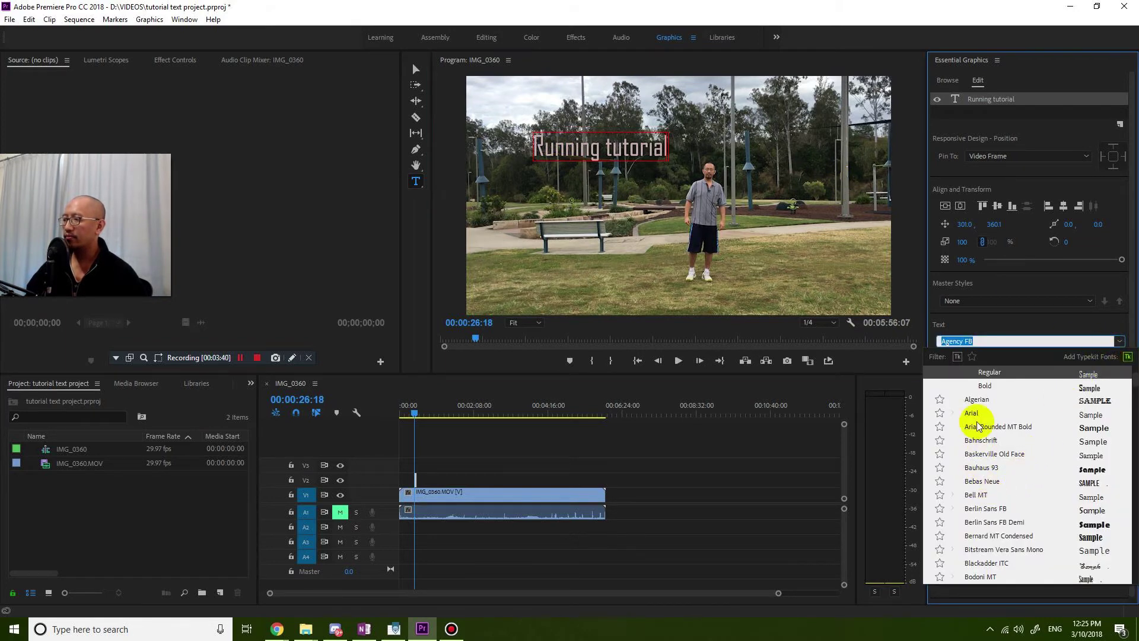
scroll(979, 427, down, 3)
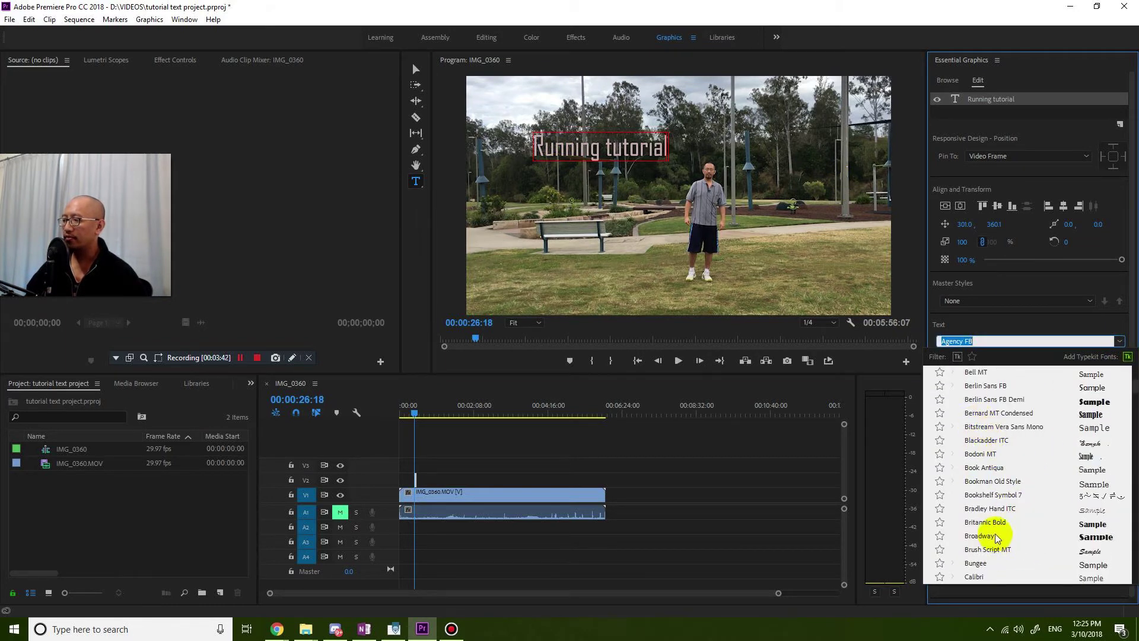
scroll(994, 507, down, 3)
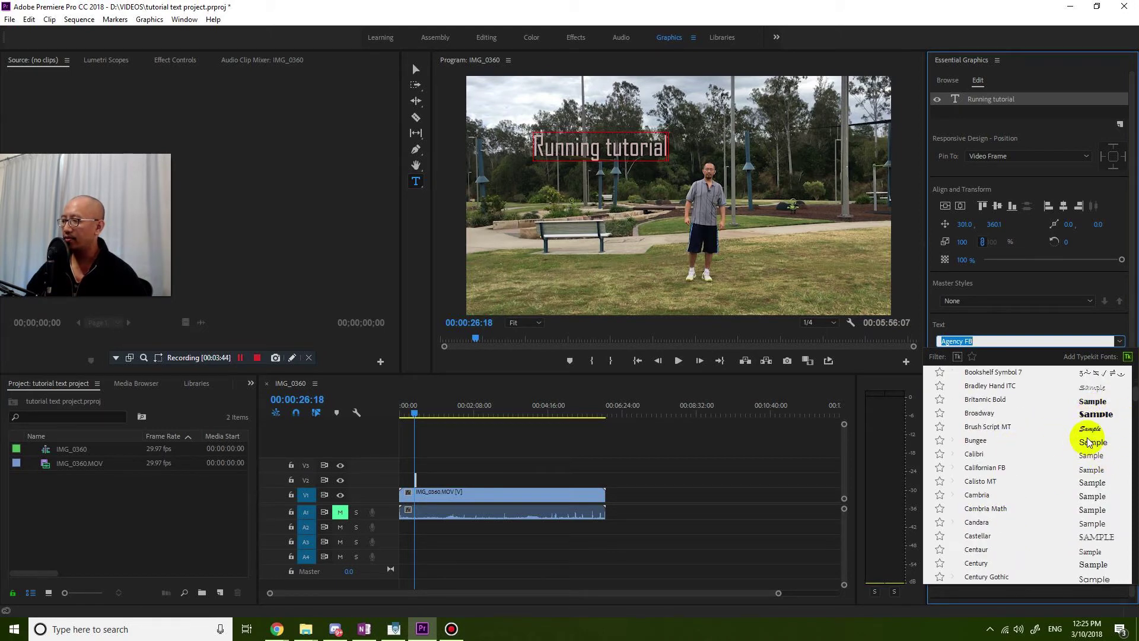
scroll(1089, 442, up, 4)
scroll(1089, 442, down, 5)
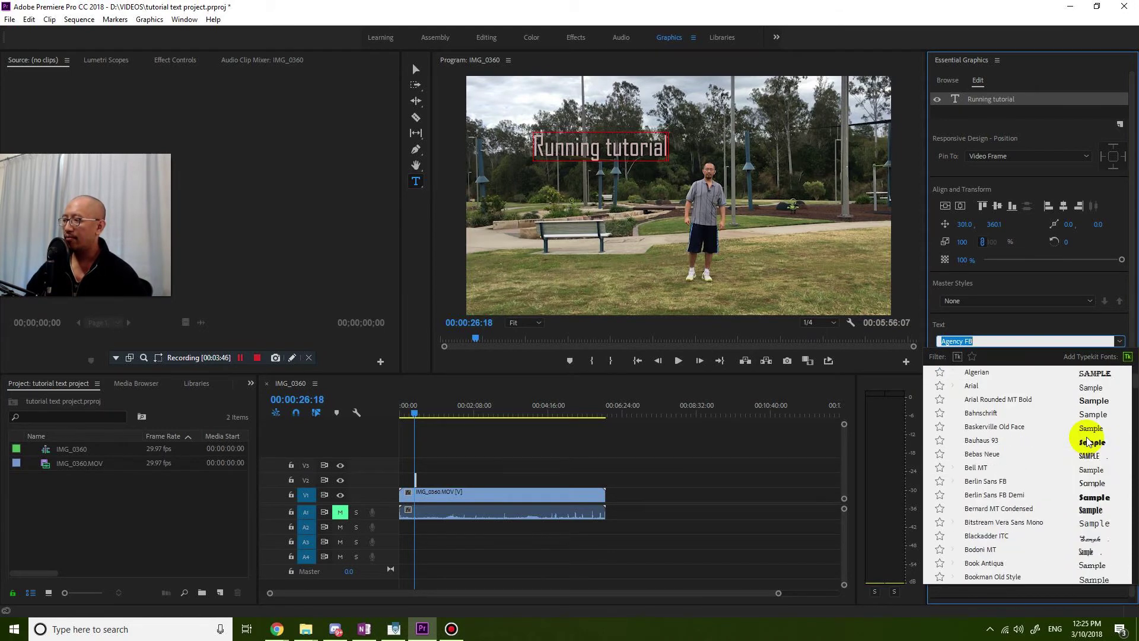
scroll(1088, 442, down, 3)
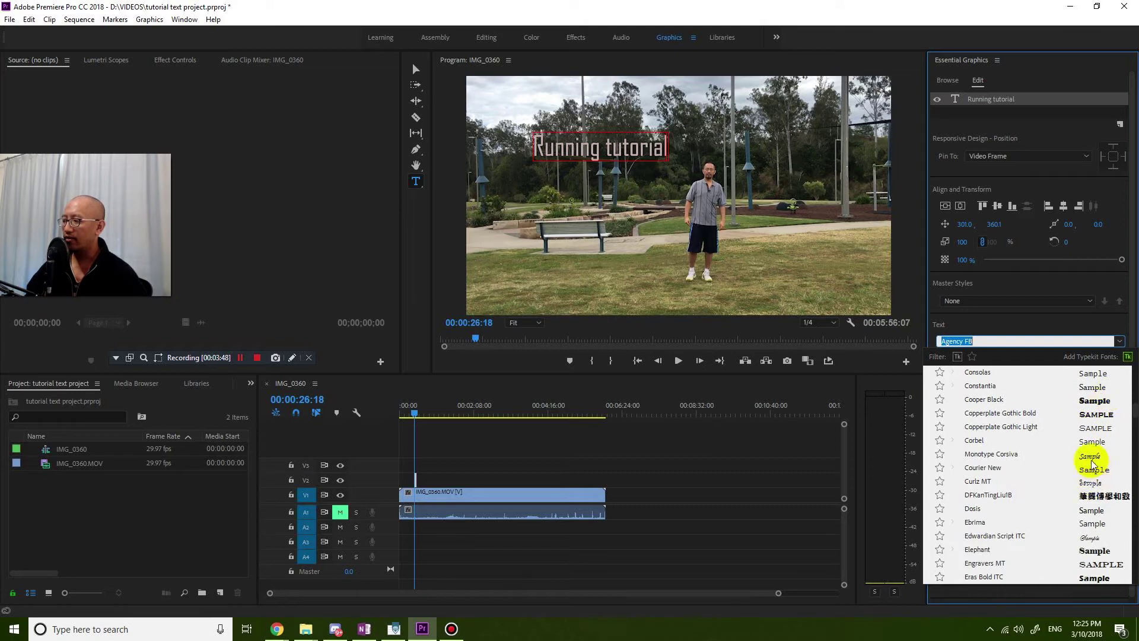
scroll(1097, 520, down, 2)
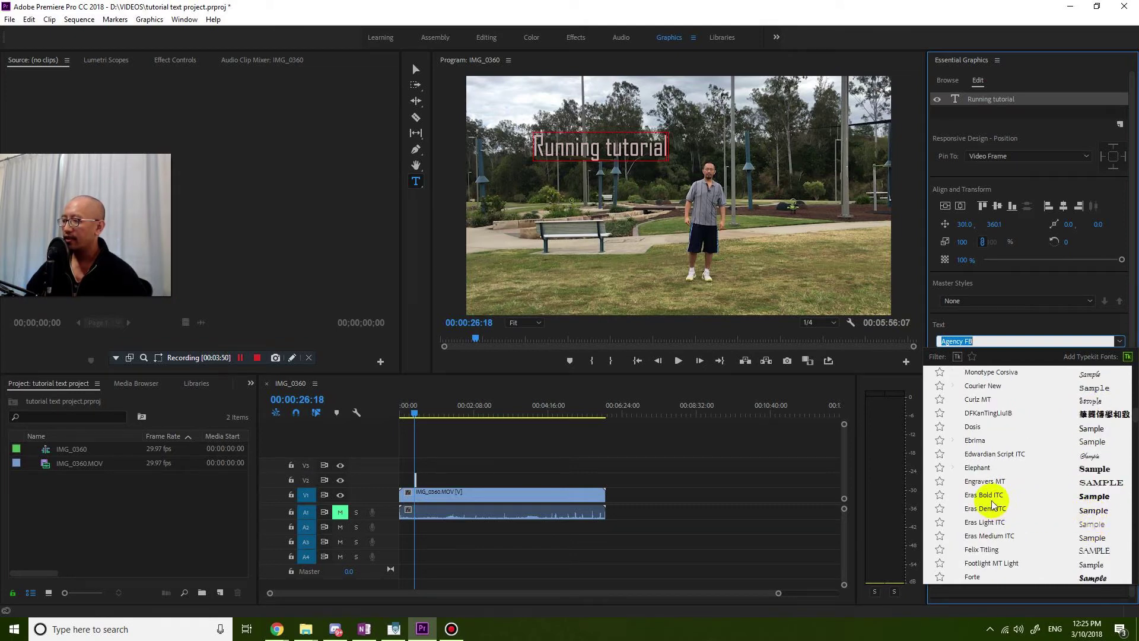
scroll(994, 506, up, 9)
scroll(994, 506, up, 4)
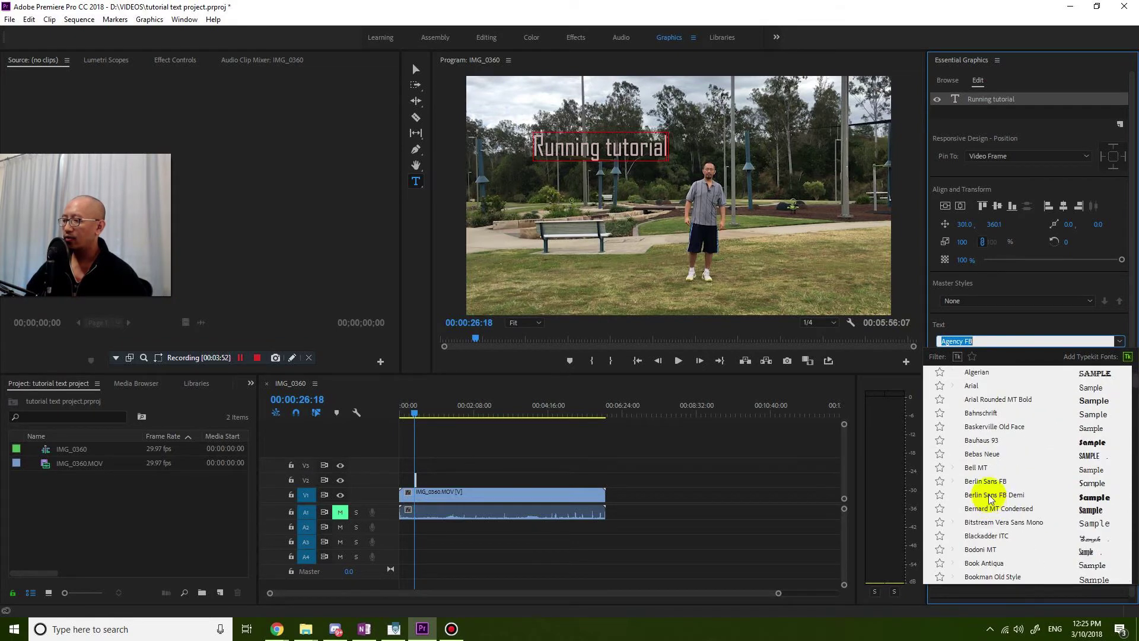
- Try changing the title's font to Berlin Sans FB and to Broadway without selecting its characters
click(952, 469)
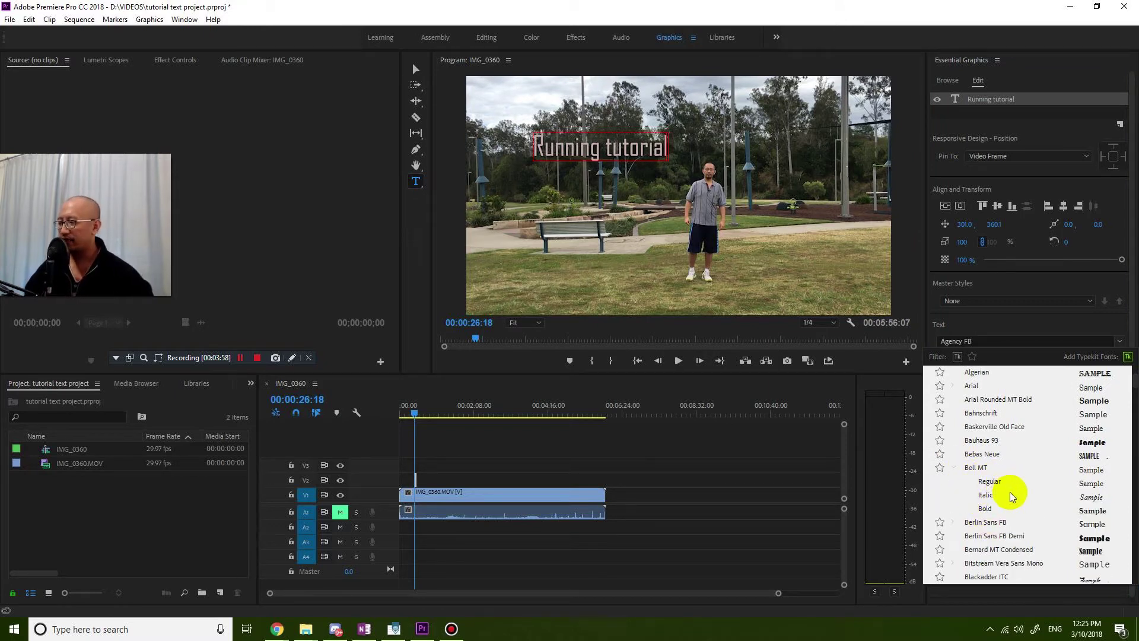
scroll(982, 496, down, 1)
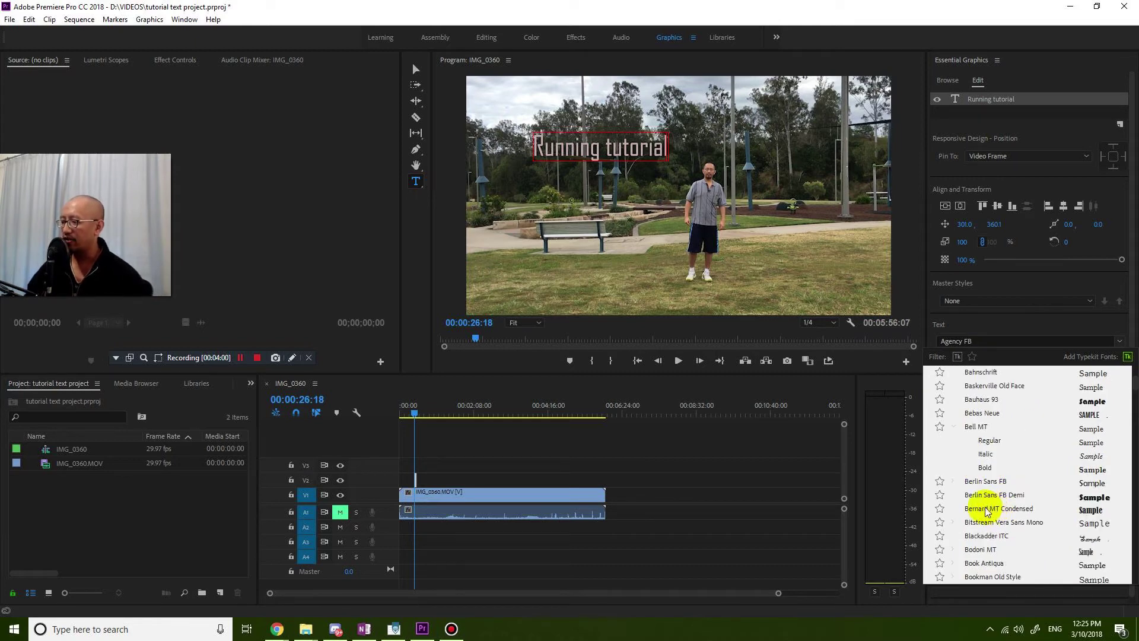
click(971, 482)
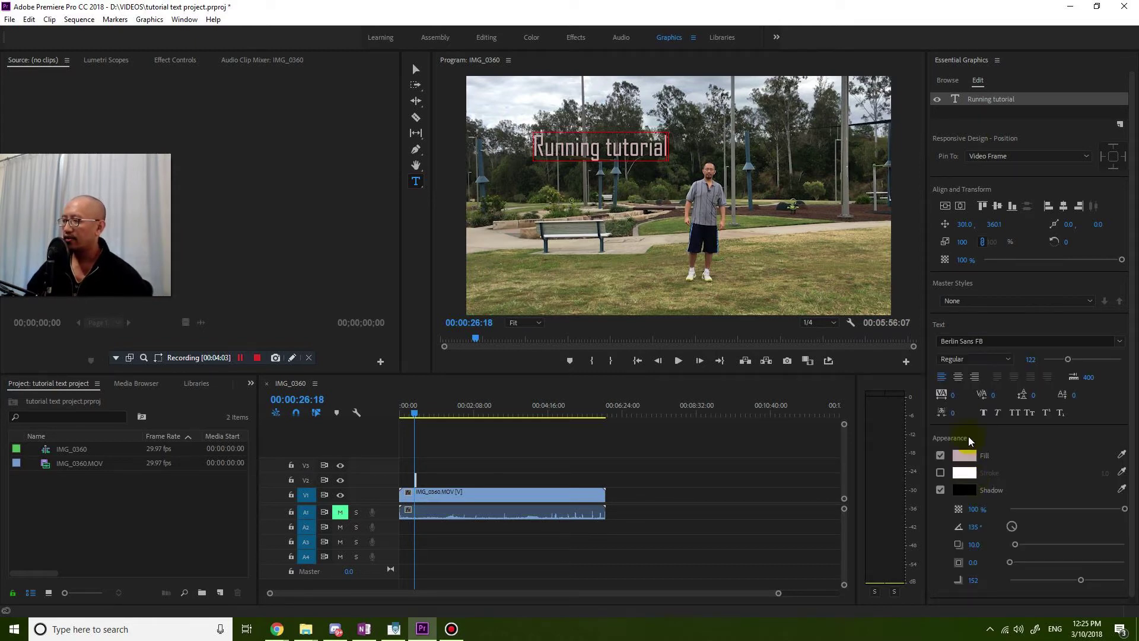
click(964, 340)
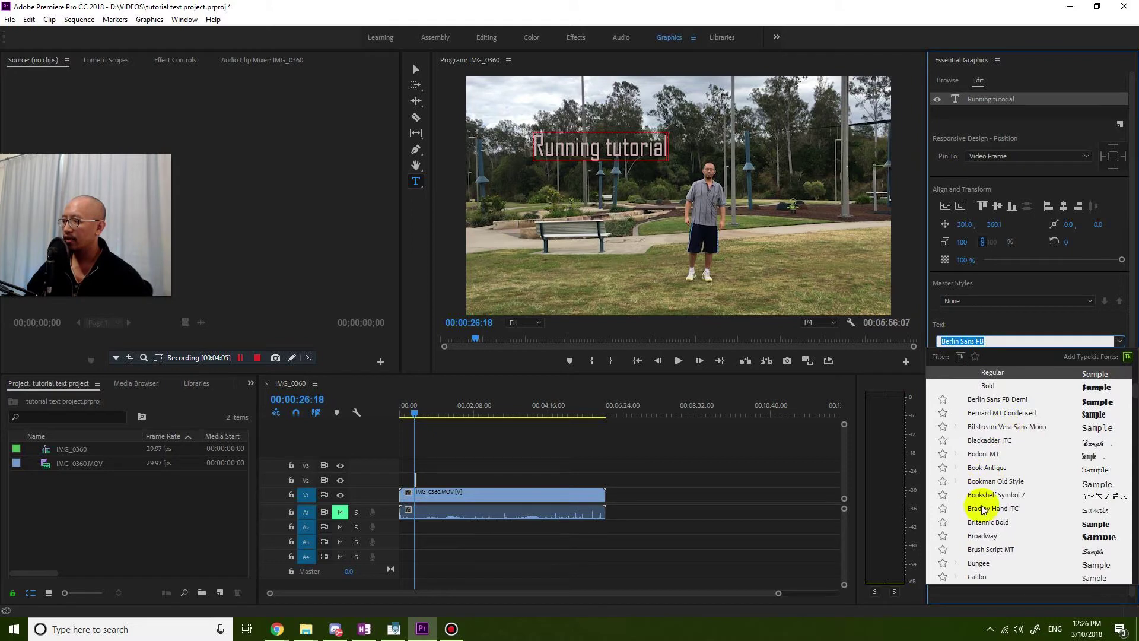
click(993, 538)
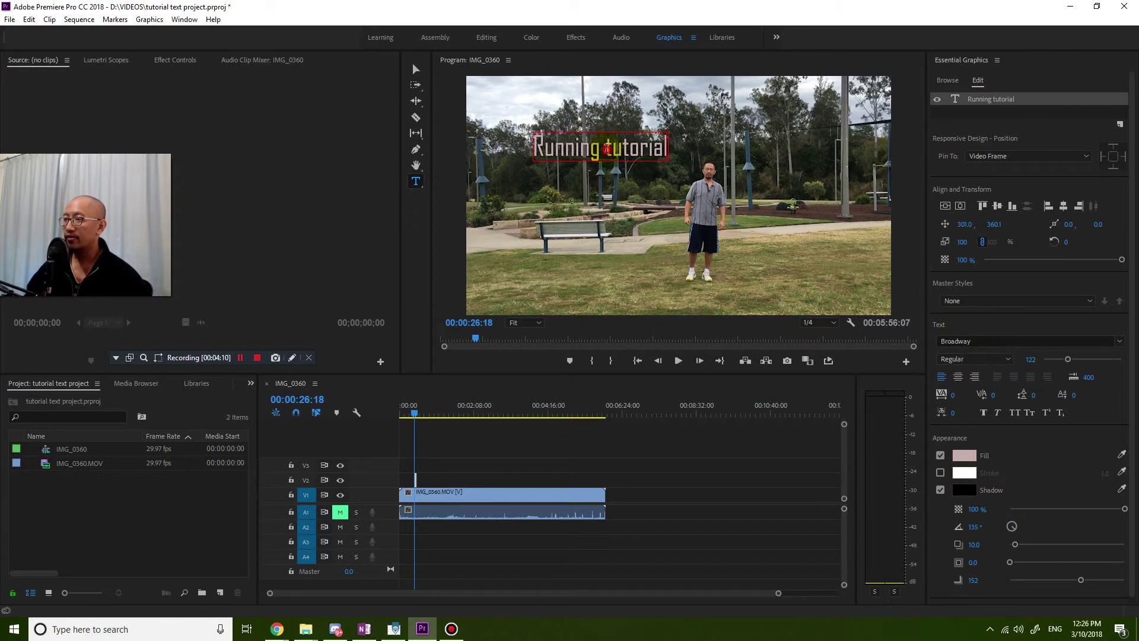
- Select all characters of the "Running tutorial" title, set their font to Broadway and reduce the font size to 101
triple_click(607, 149)
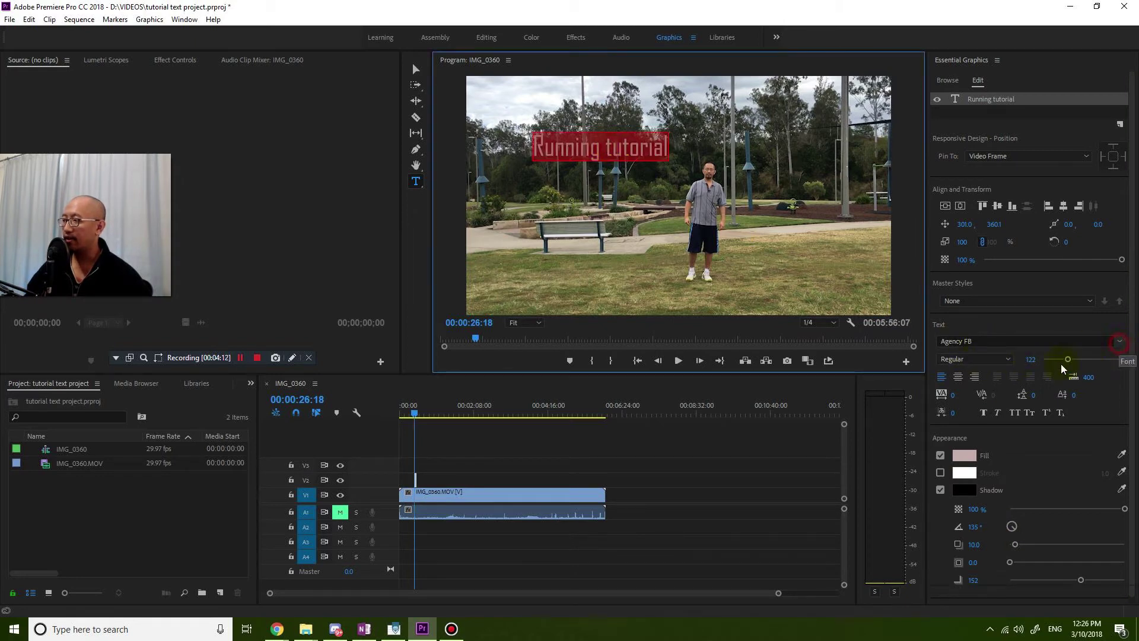
click(1119, 342)
scroll(992, 503, down, 2)
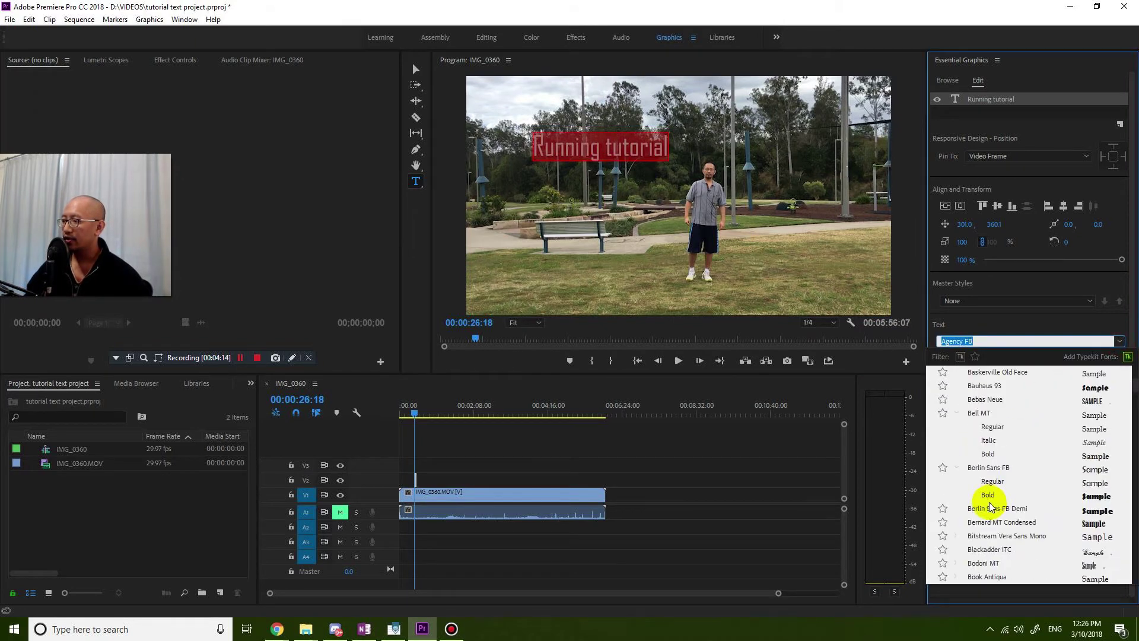
scroll(989, 506, down, 3)
click(988, 508)
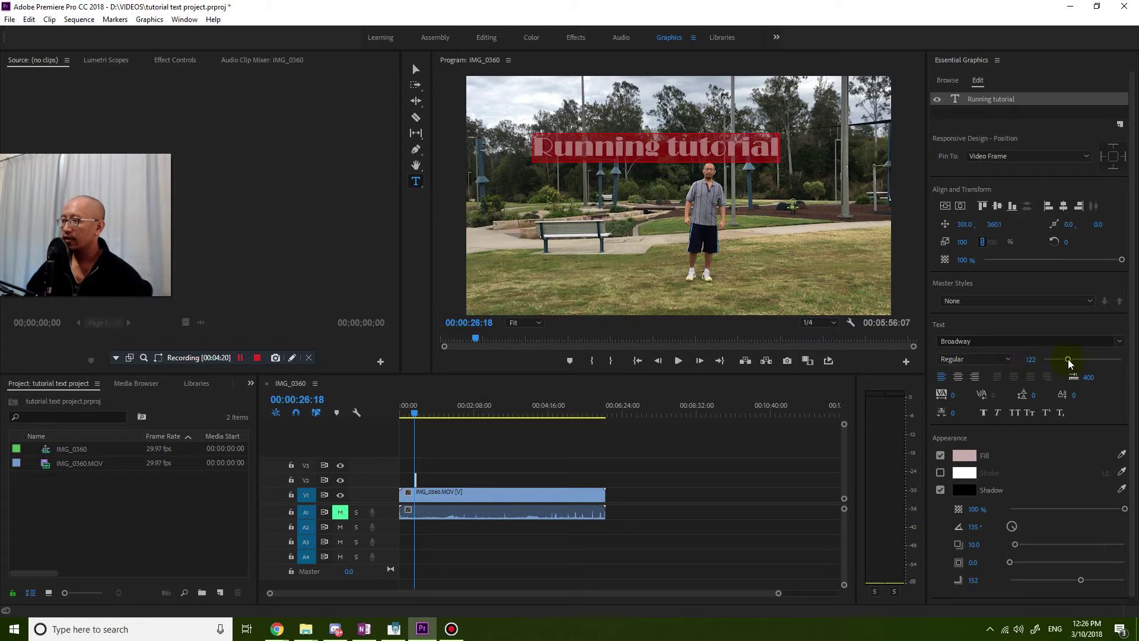
mouse_move(1068, 360)
mouse_down()
mouse_move(1081, 362)
mouse_move(1064, 364)
mouse_up()
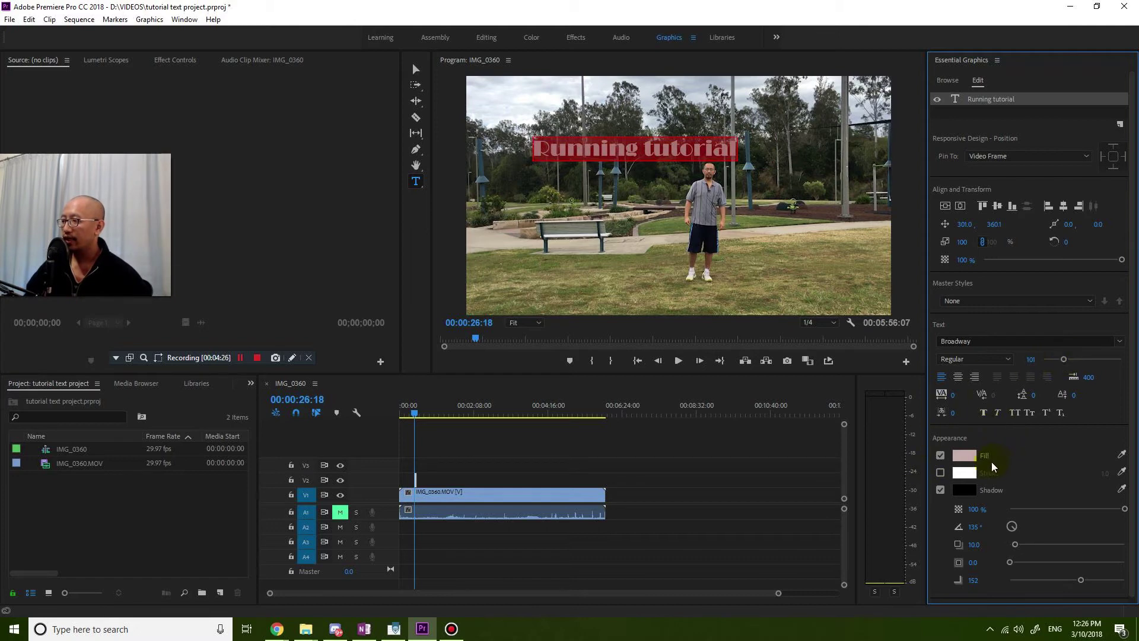
- Try green shades for the title's fill colour and apply a dark blue instead
click(964, 455)
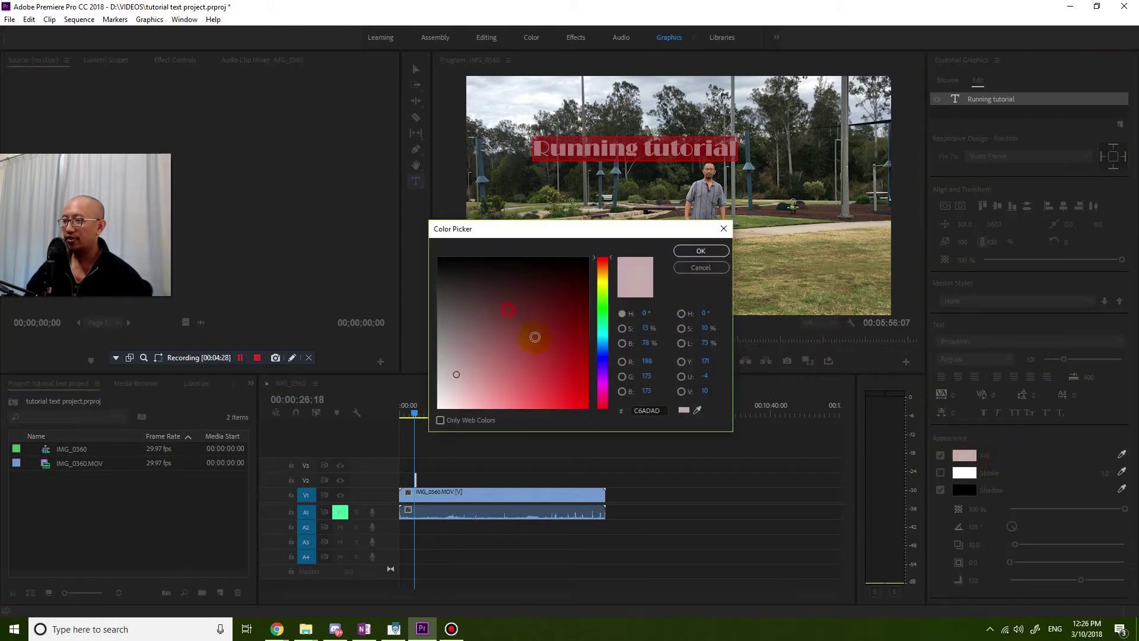
click(537, 353)
click(603, 295)
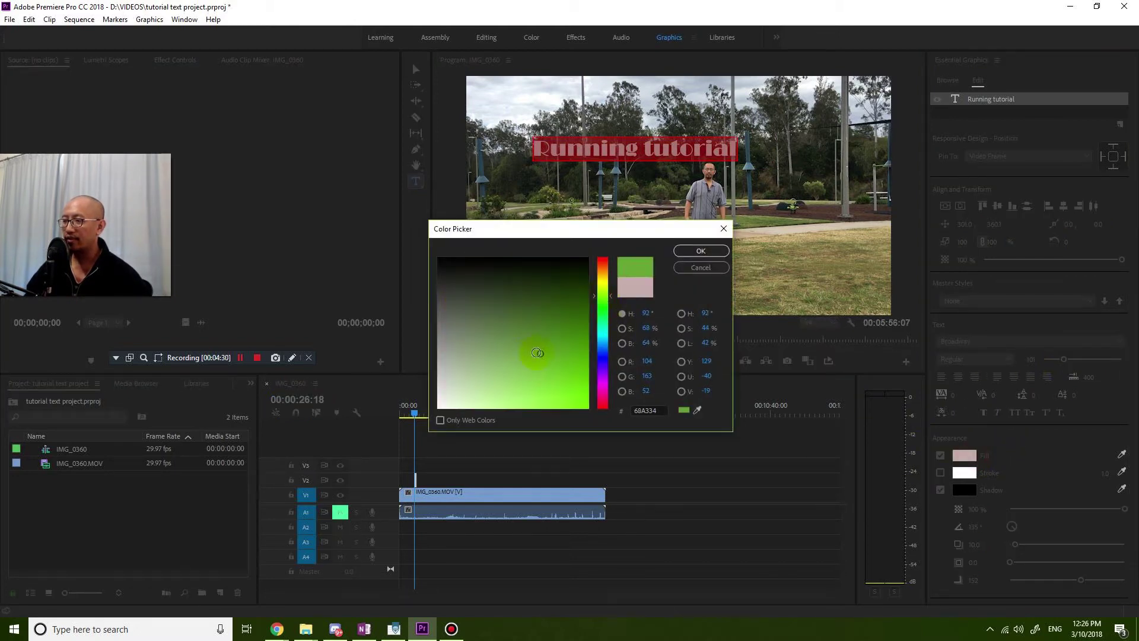
mouse_move(537, 353)
mouse_down()
mouse_move(527, 336)
mouse_move(526, 346)
mouse_up()
click(686, 254)
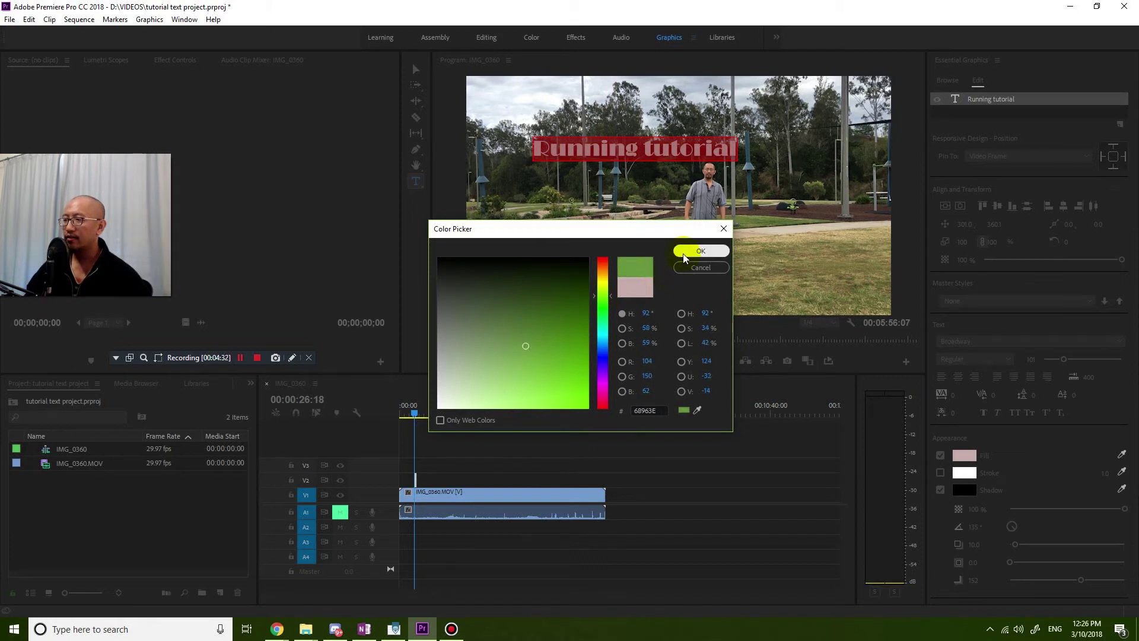
click(602, 358)
click(537, 349)
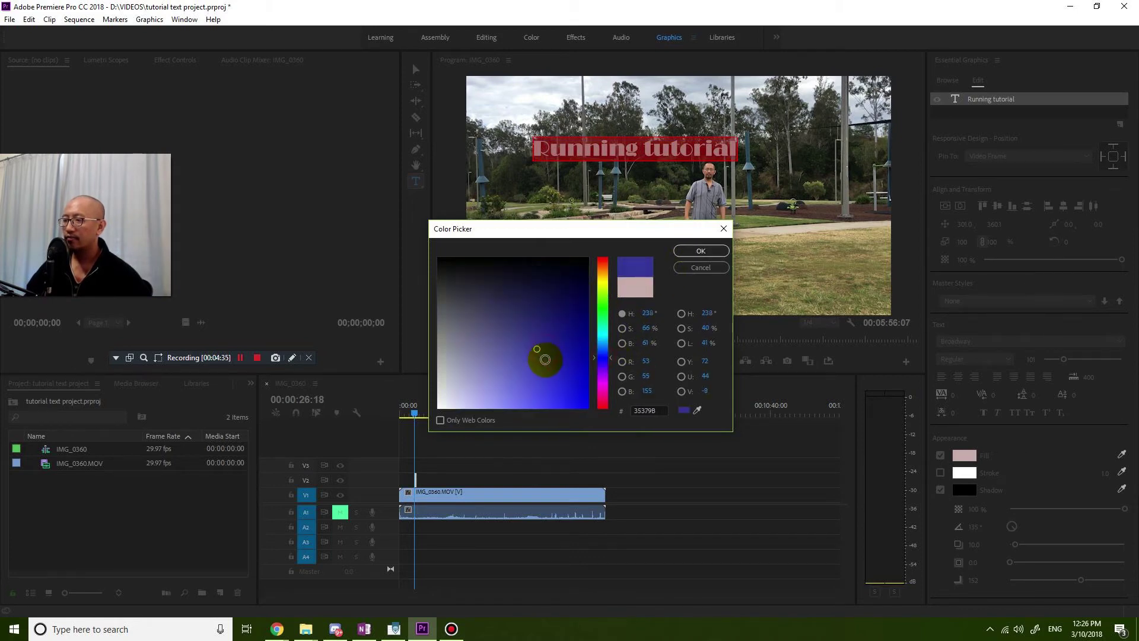
click(701, 251)
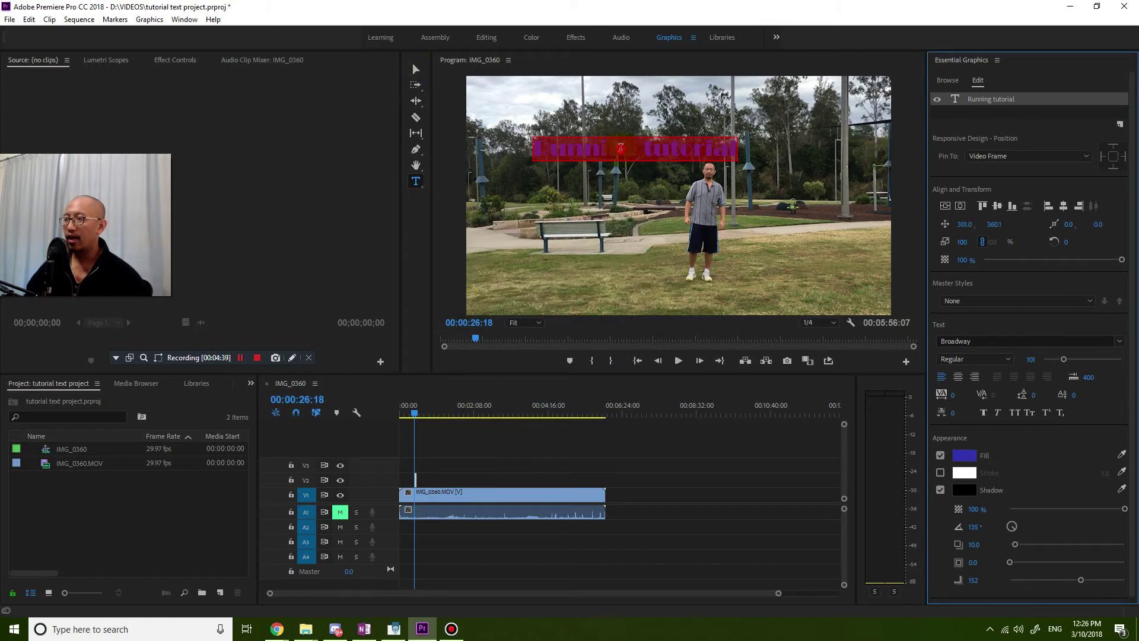
- Change the fill colour of the whole title to a light periwinkle, about A0A2DC
click(653, 148)
key(ctrl+a)
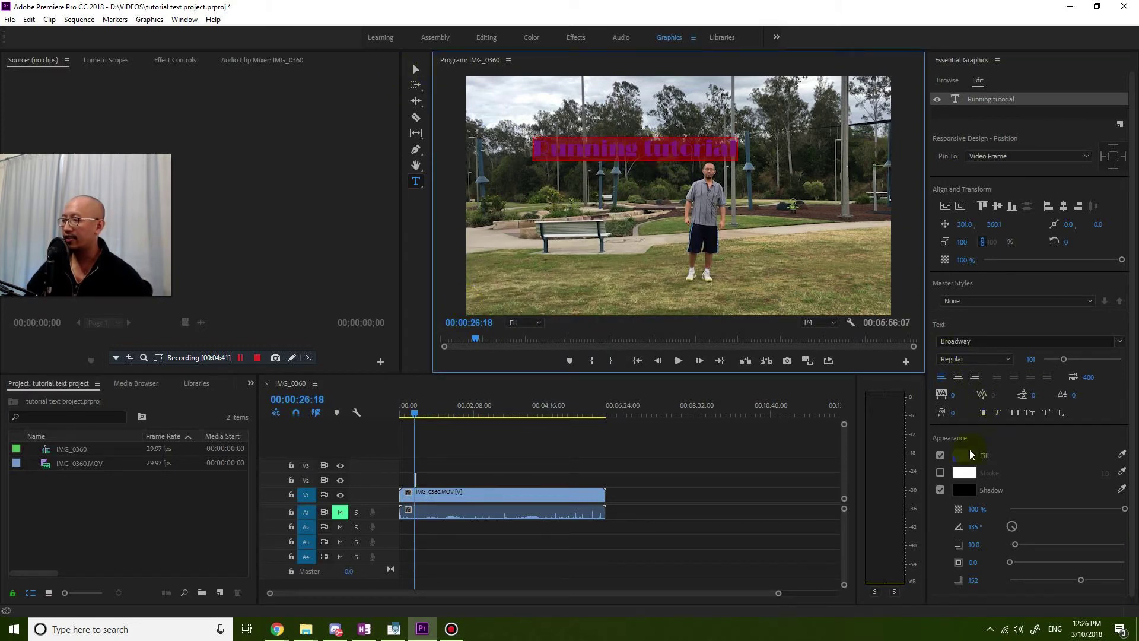
click(944, 459)
click(964, 456)
click(478, 388)
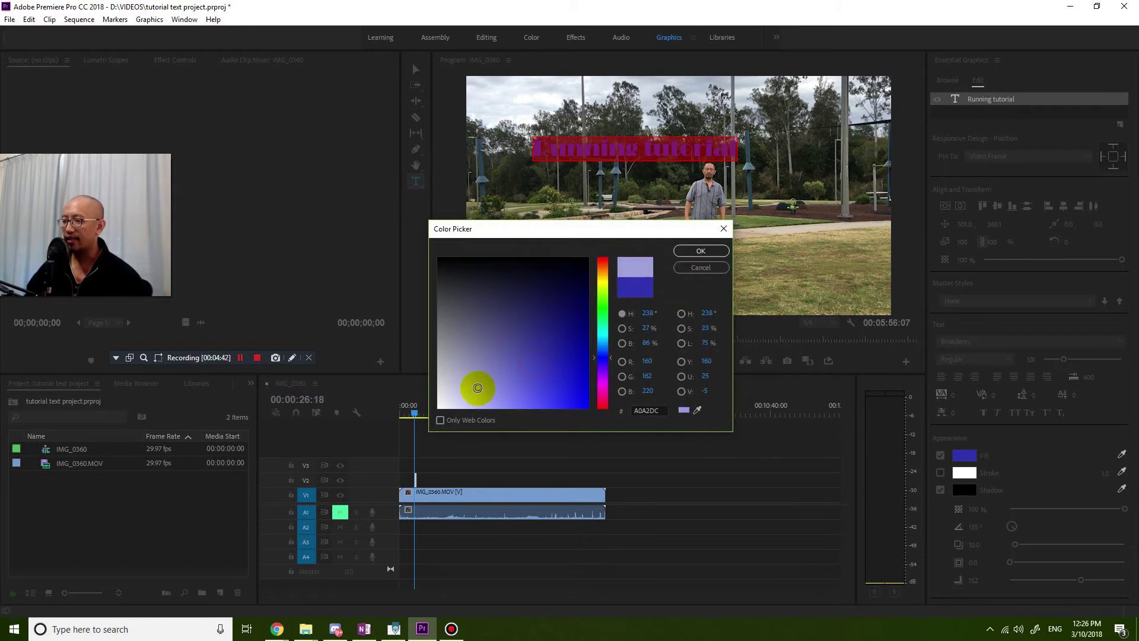
click(700, 251)
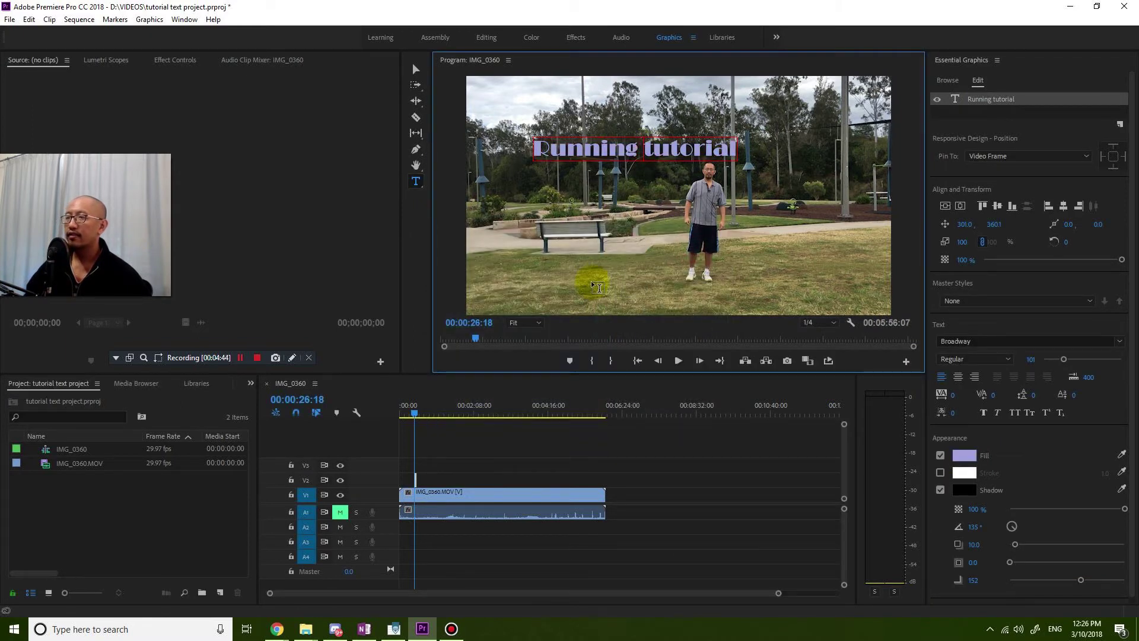
- Move the title with the Selection tool to the lower right of the video frame, at about 923.2, 917.8
mouse_move(621, 150)
mouse_down()
mouse_move(591, 149)
mouse_move(622, 150)
mouse_up()
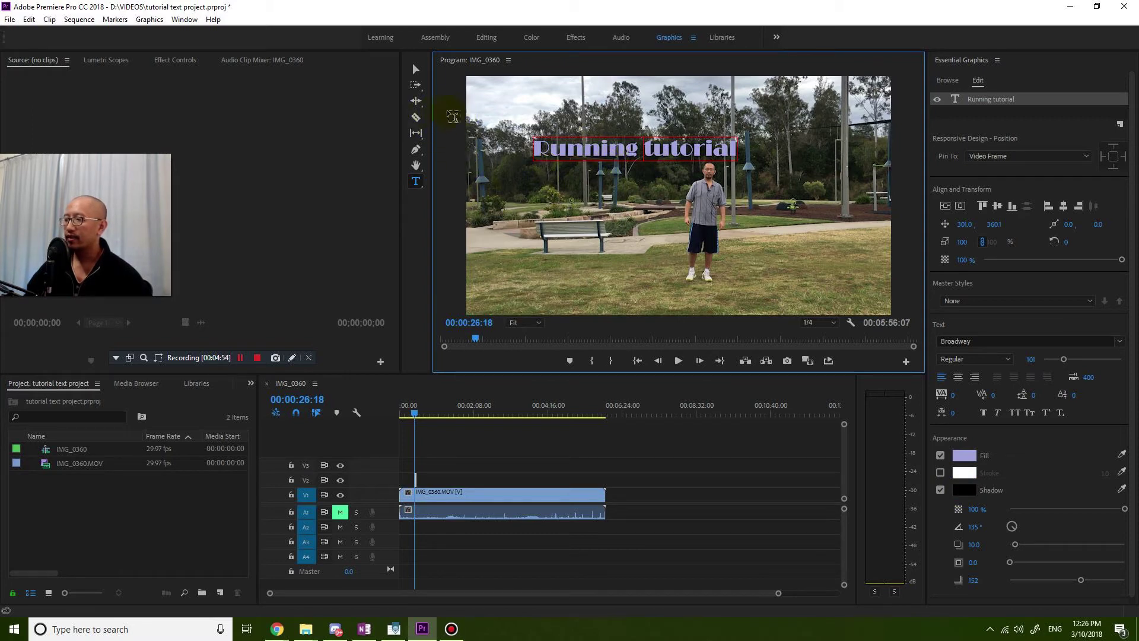
click(416, 69)
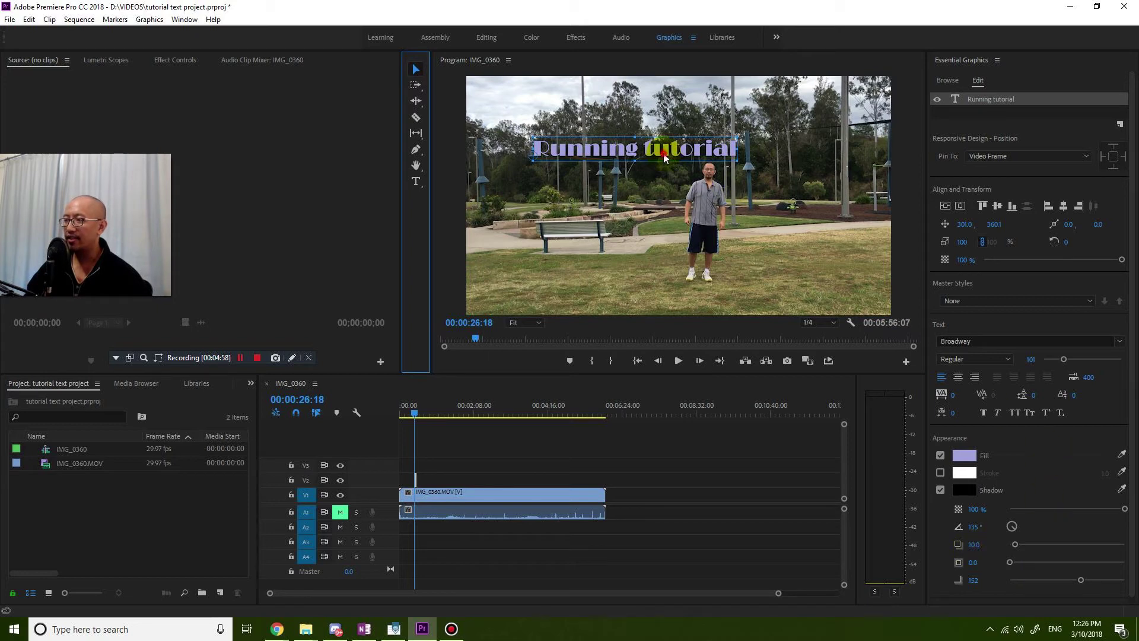
drag(665, 157, 622, 173)
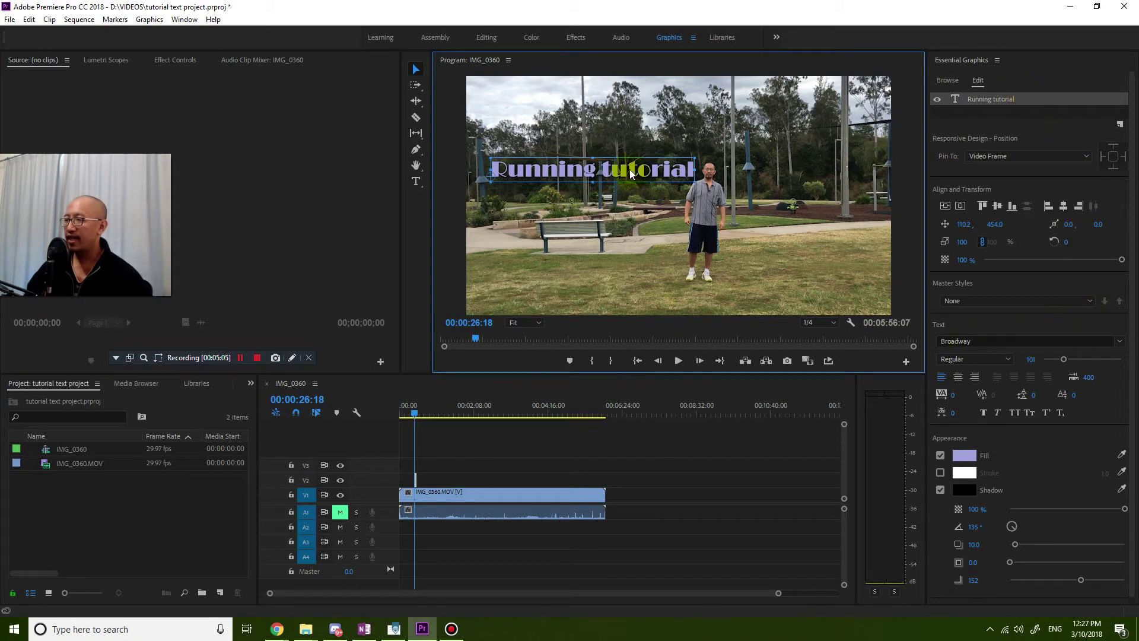
drag(630, 172, 801, 273)
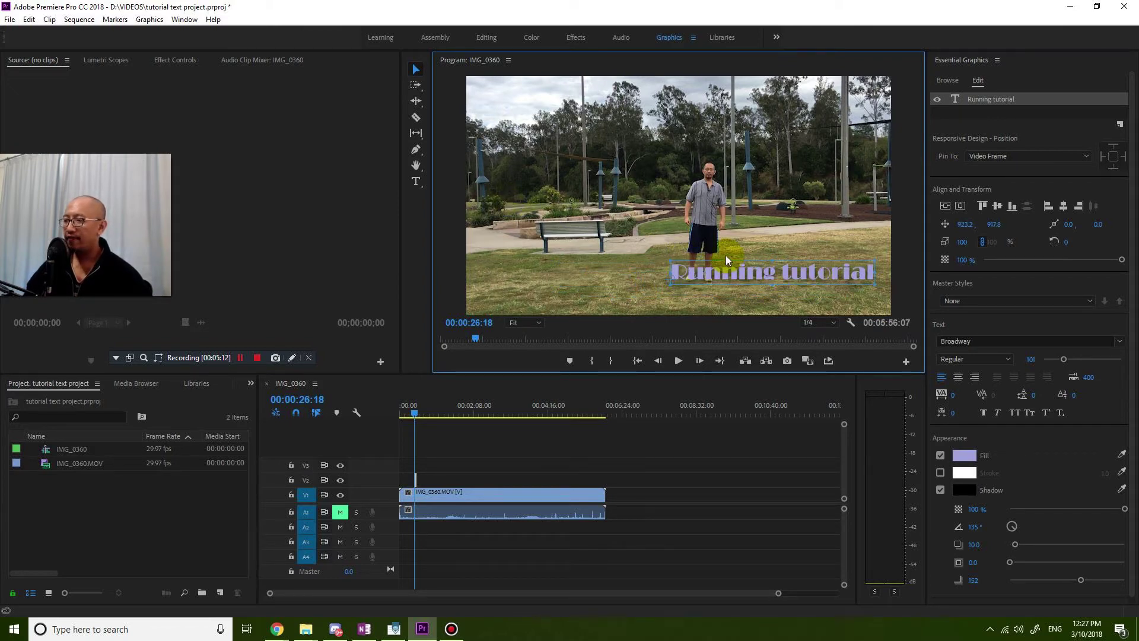
- Select the title graphic clip on track V2 in the timeline and open its Effect Controls
drag(778, 593, 734, 593)
click(435, 466)
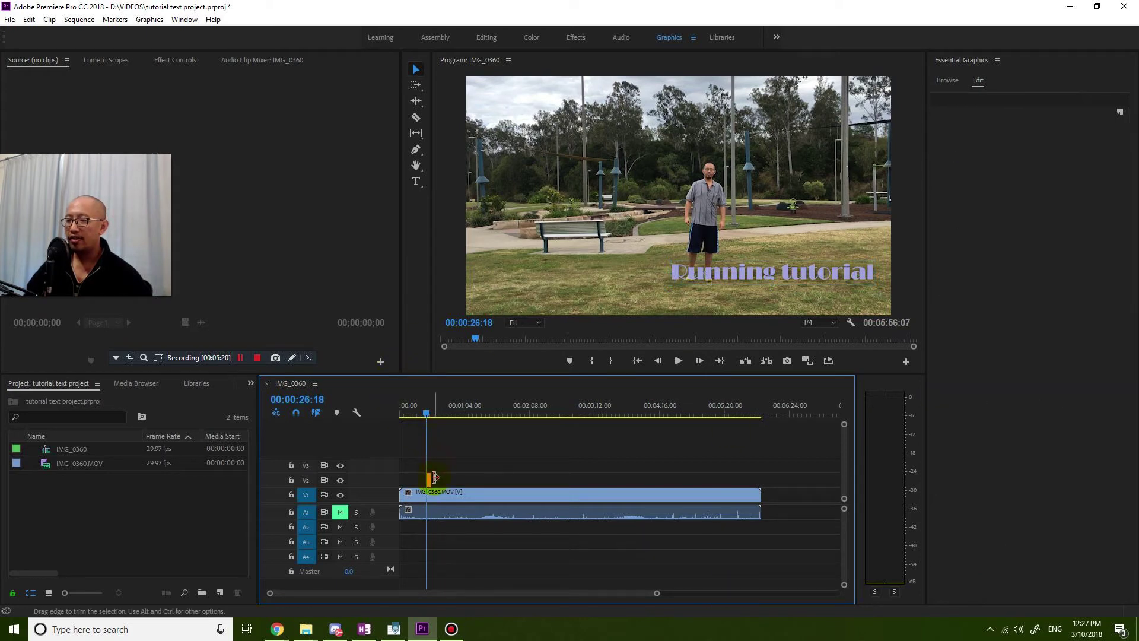
click(428, 480)
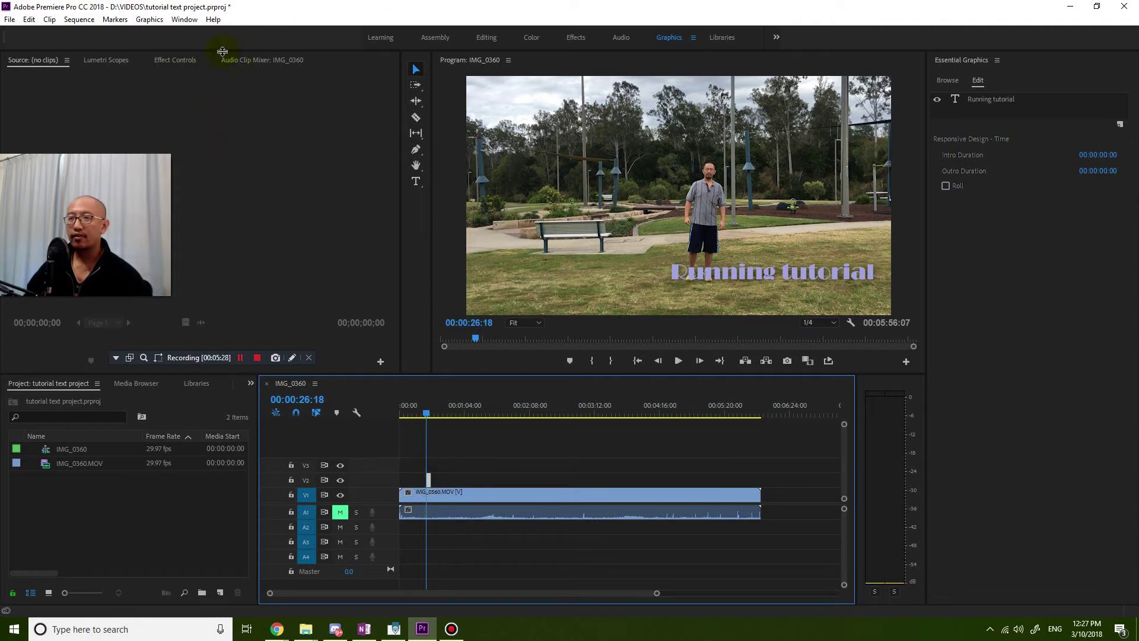
click(173, 61)
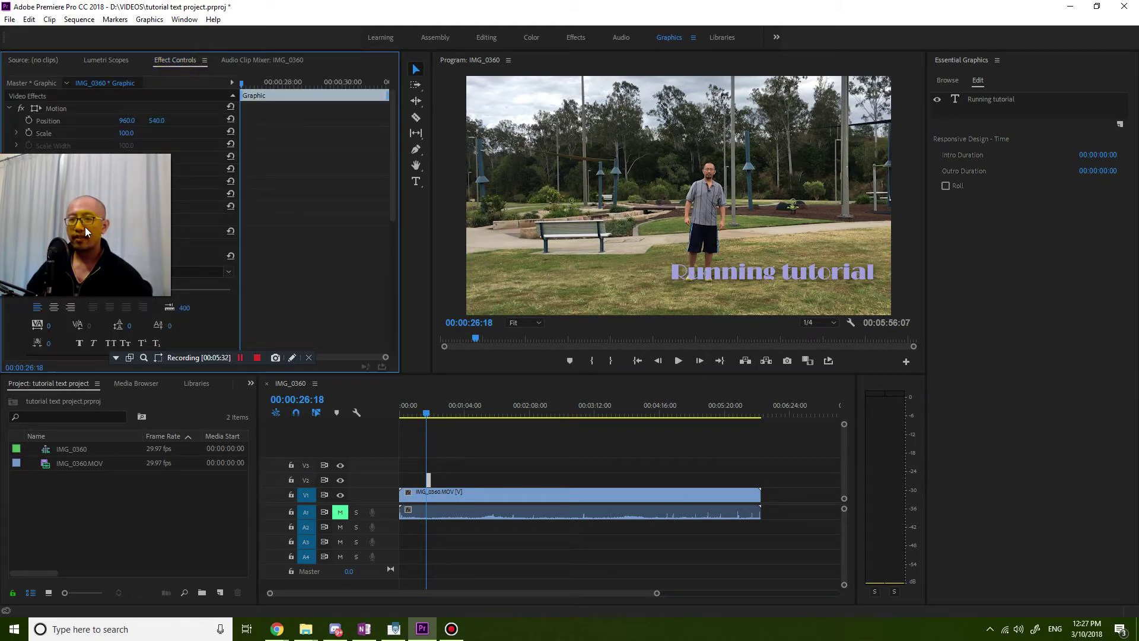
- Select the "Running tutorial" text layer and examine its source text and appearance settings in Effect Controls
drag(84, 226, 81, 523)
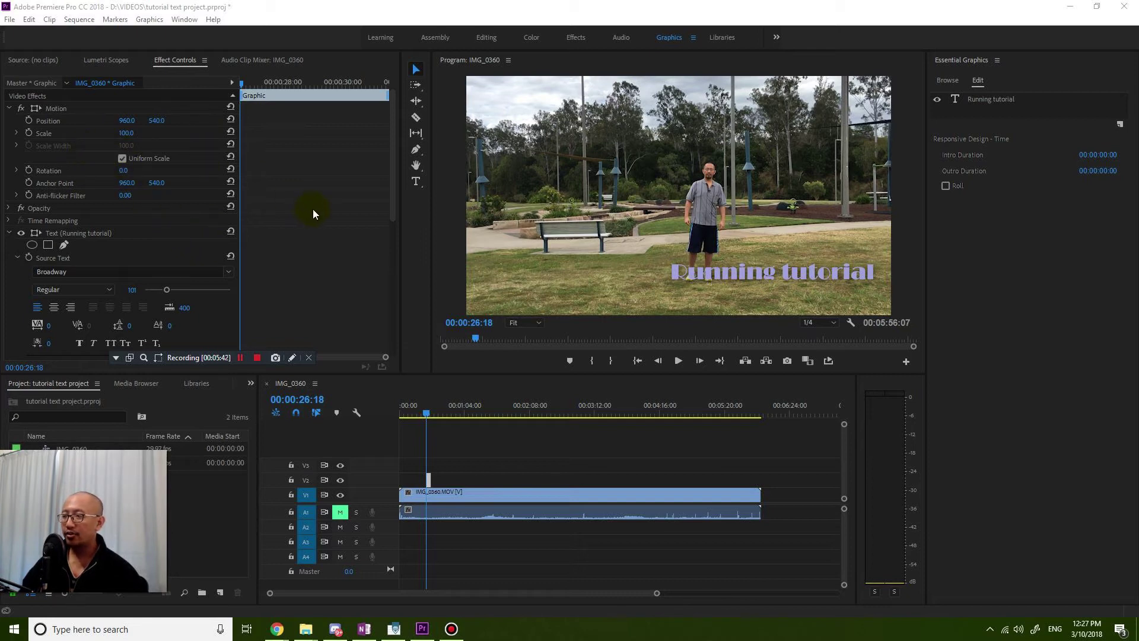
click(989, 99)
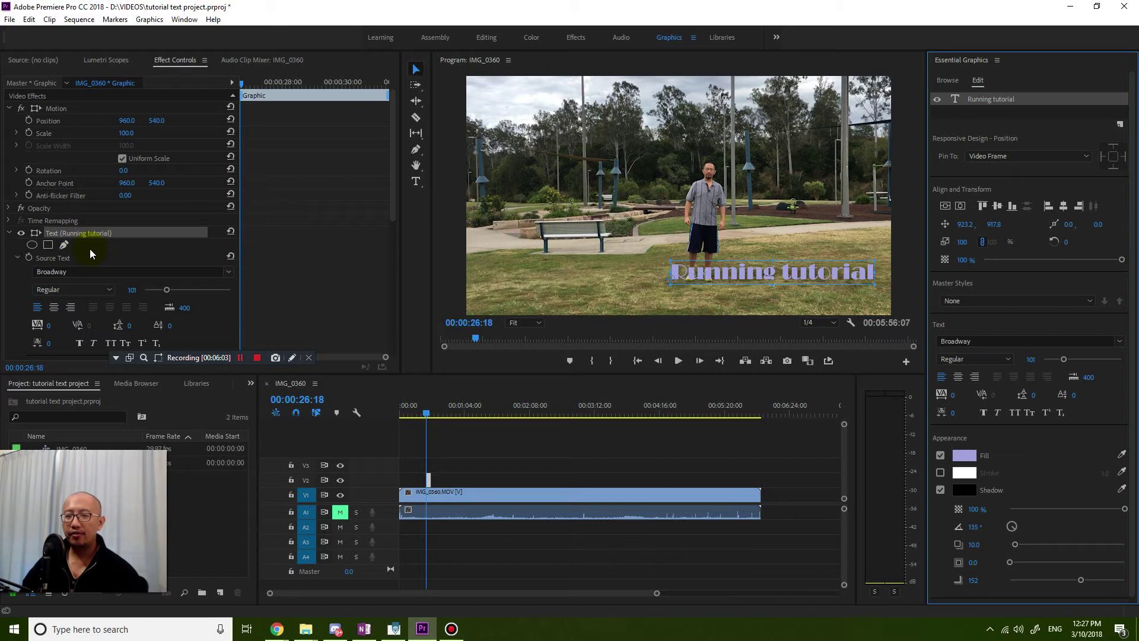
scroll(90, 250, down, 2)
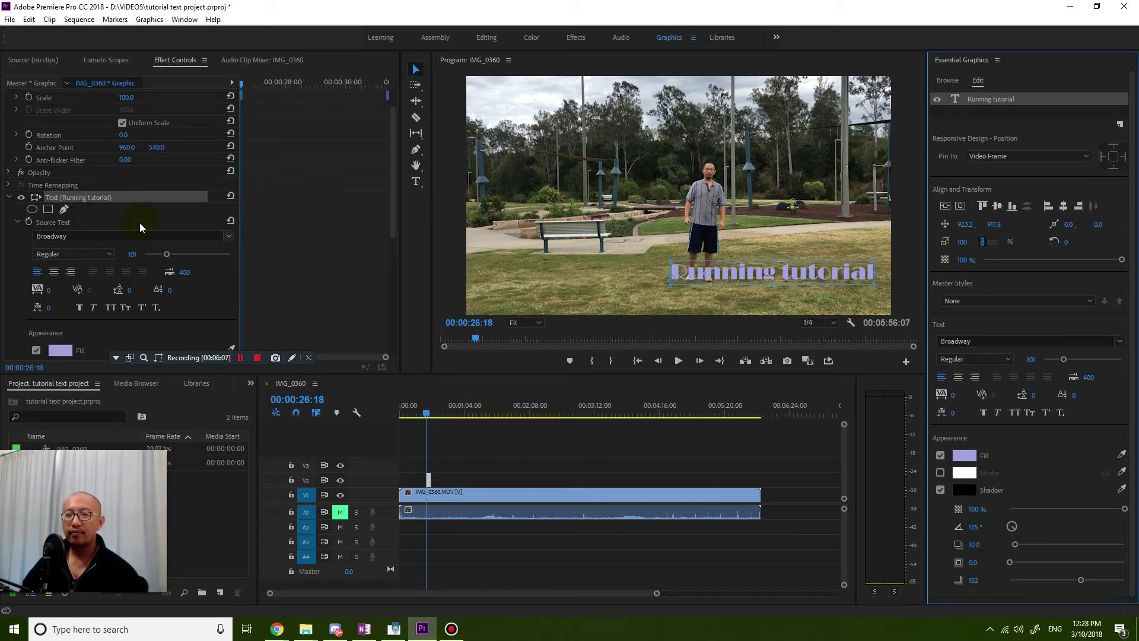
- Set the shadow distance of the title text to about 46.3 in its Effect Controls appearance settings
scroll(144, 215, down, 4)
scroll(144, 217, down, 5)
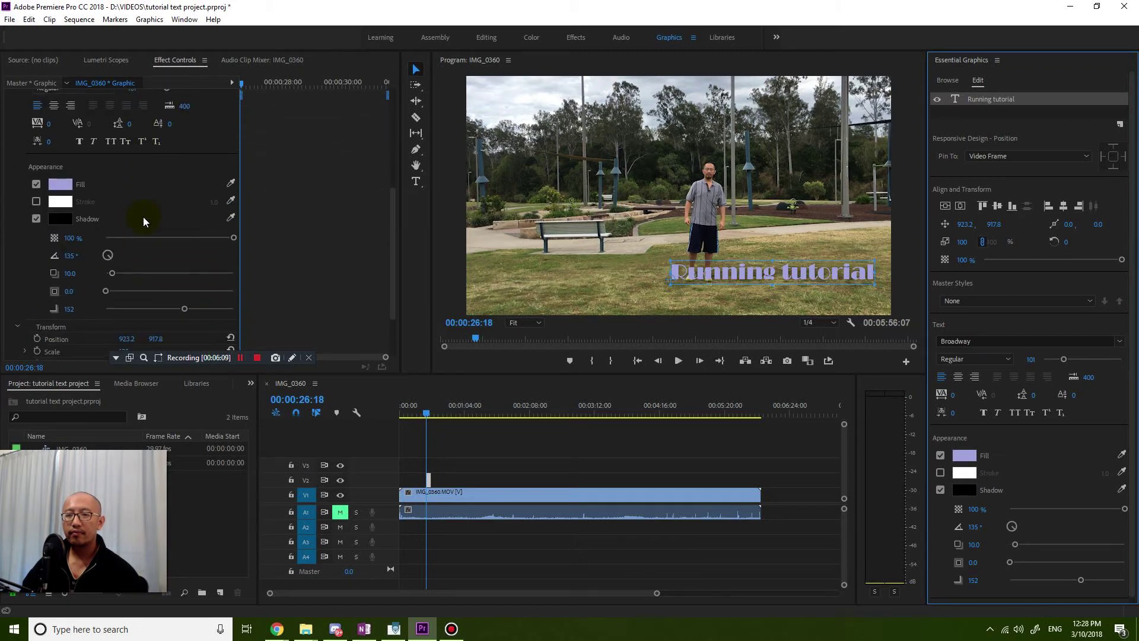
scroll(144, 216, up, 5)
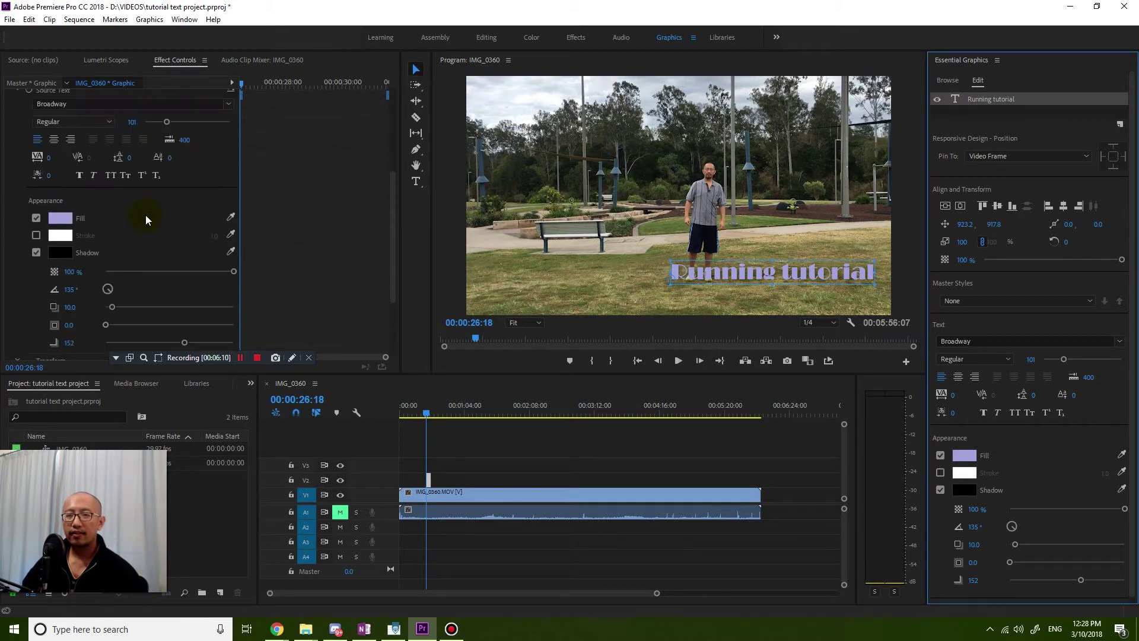
click(17, 138)
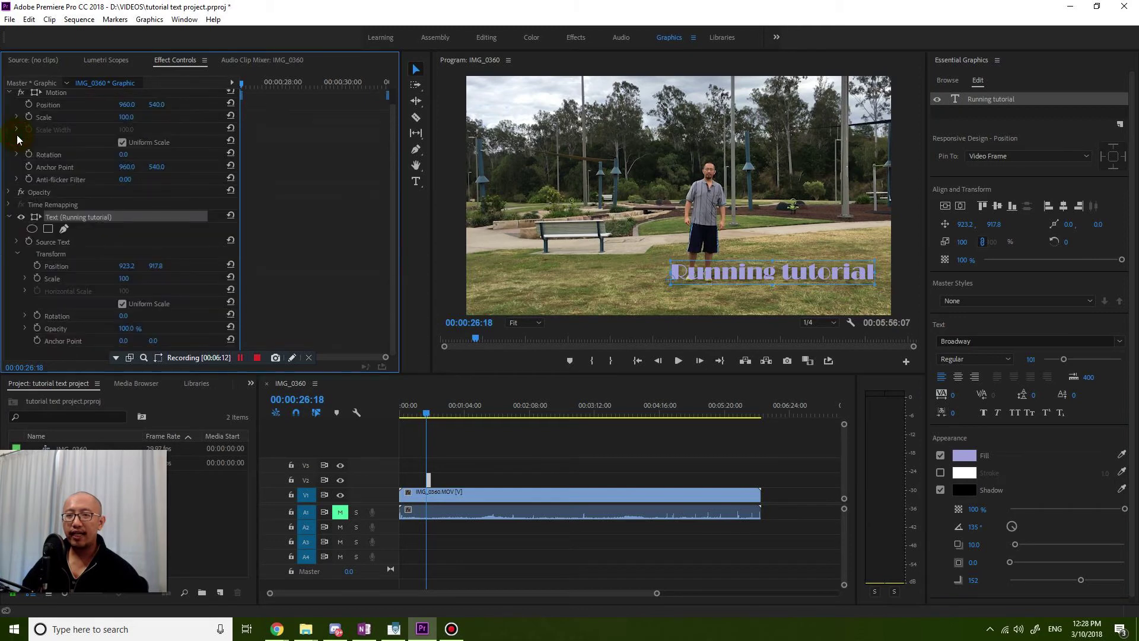
click(17, 254)
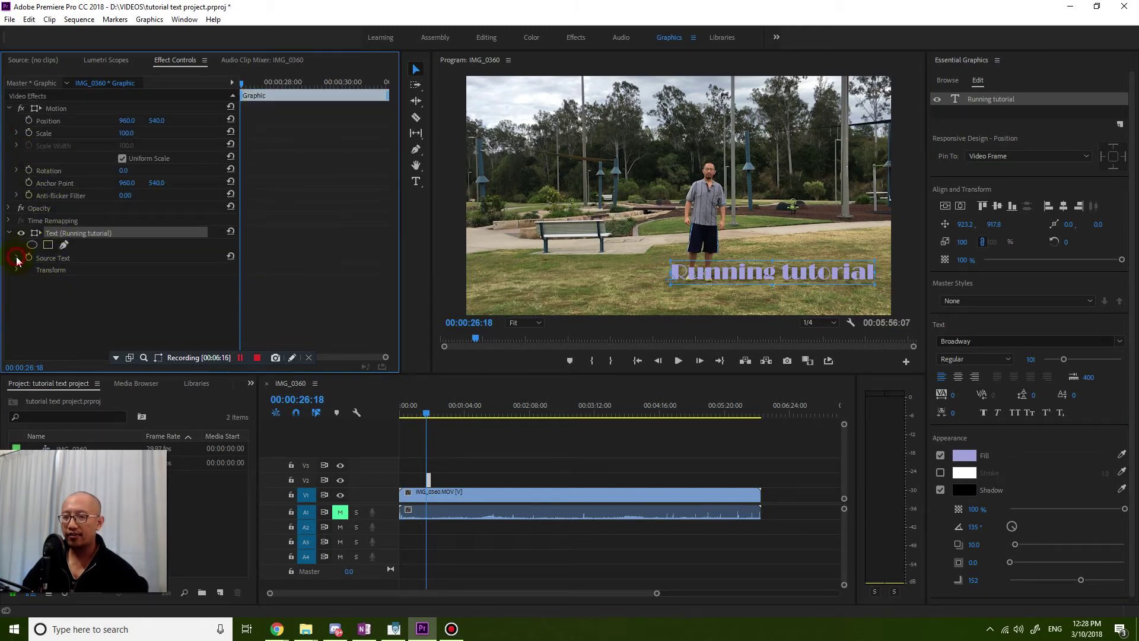
click(17, 259)
scroll(22, 262, down, 5)
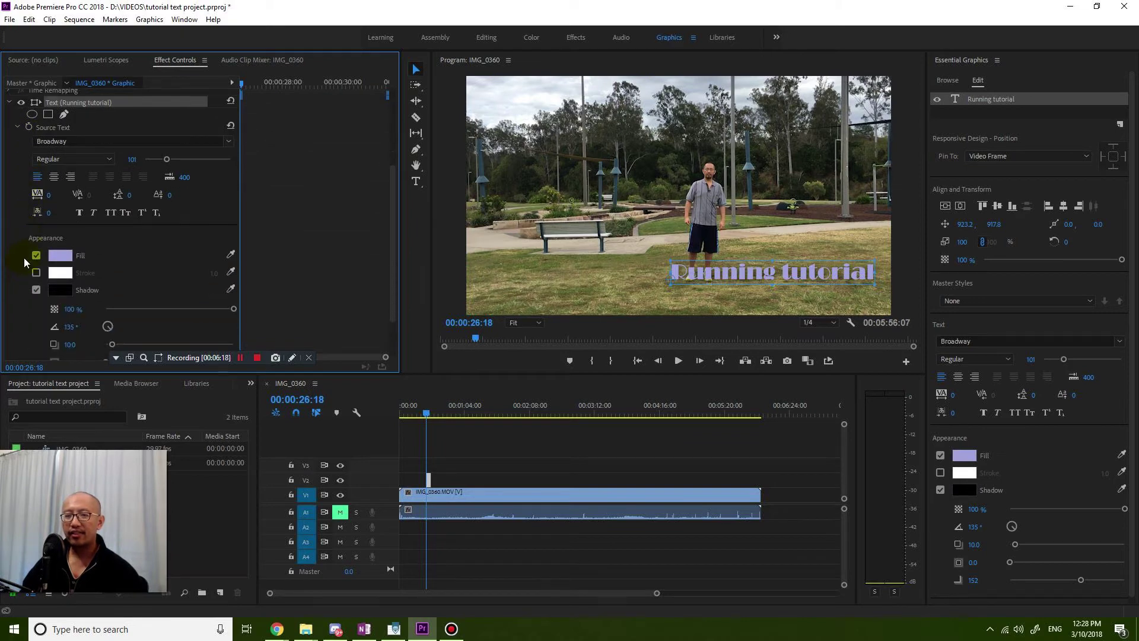
scroll(24, 262, down, 2)
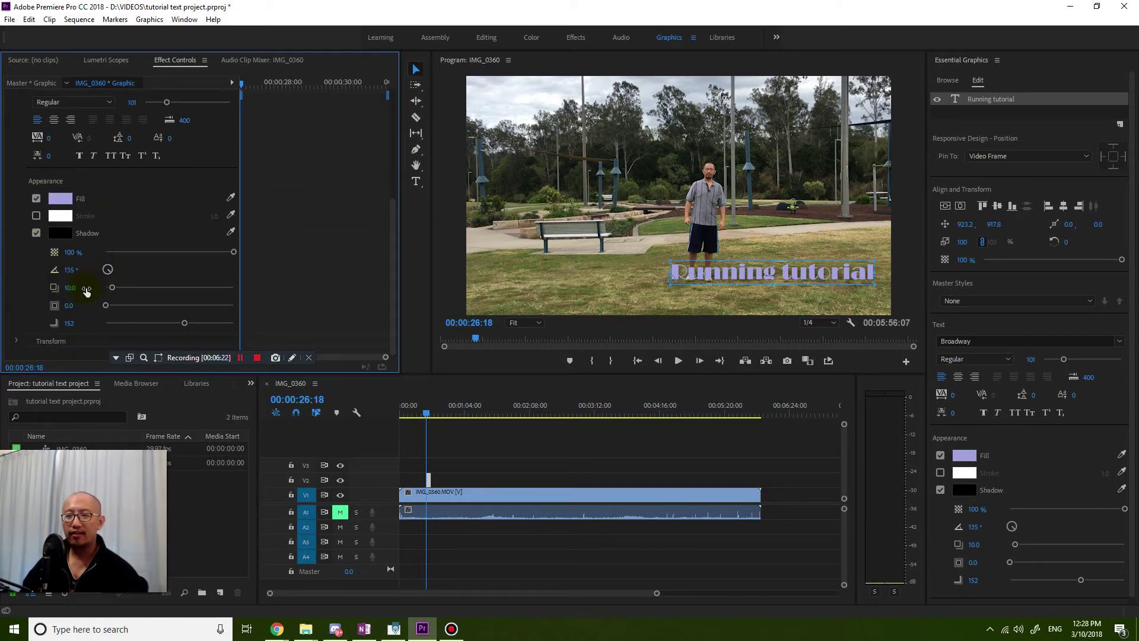
mouse_move(114, 290)
mouse_down()
mouse_move(154, 296)
mouse_move(125, 288)
mouse_move(147, 289)
mouse_move(135, 291)
mouse_up()
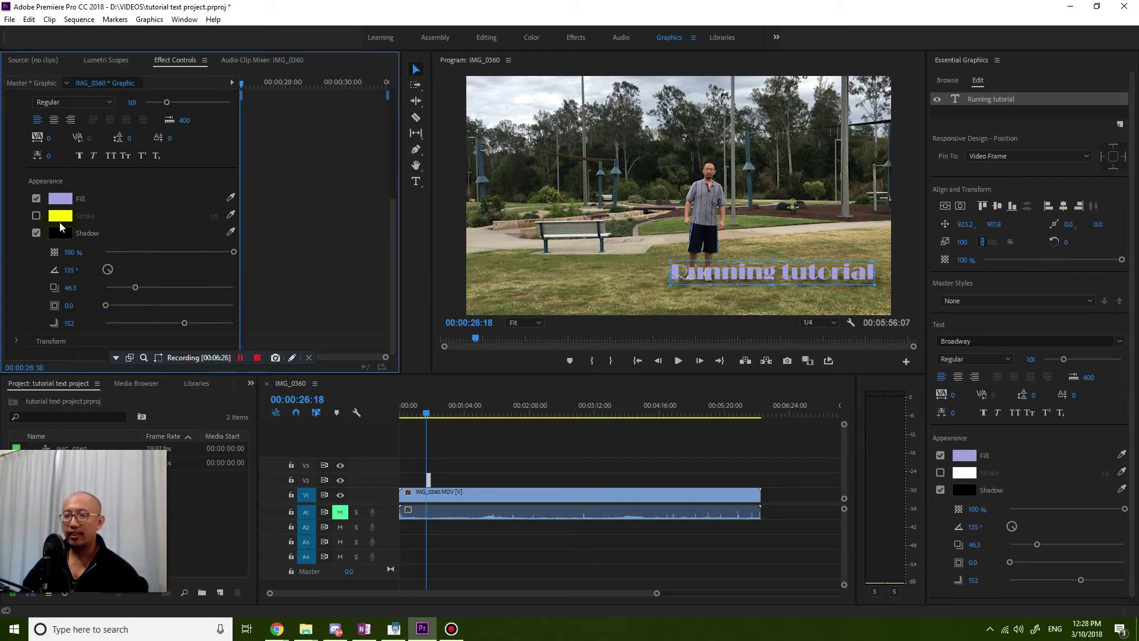
- Collapse the text layer's Source Text settings and expand its Transform properties in Effect Controls
scroll(37, 233, up, 2)
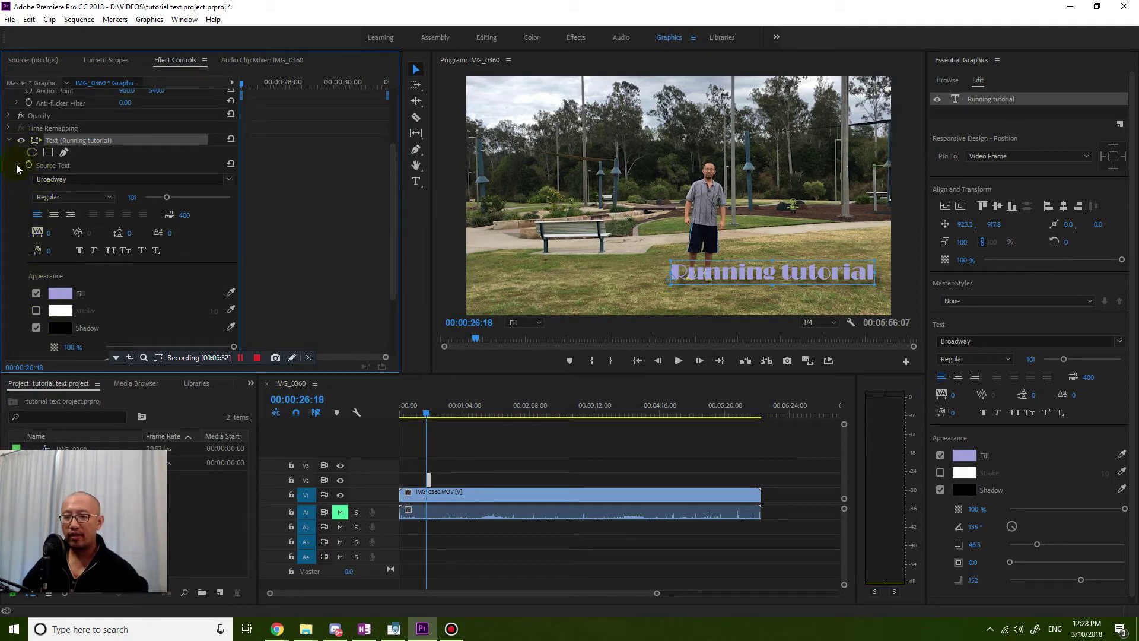
click(17, 166)
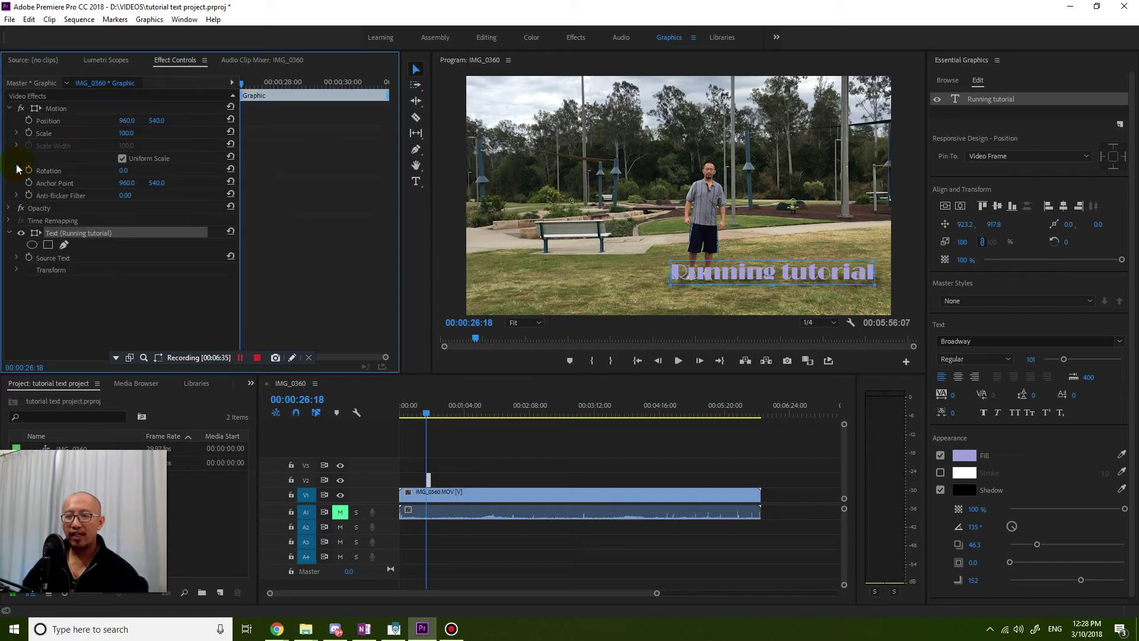
click(16, 270)
click(754, 287)
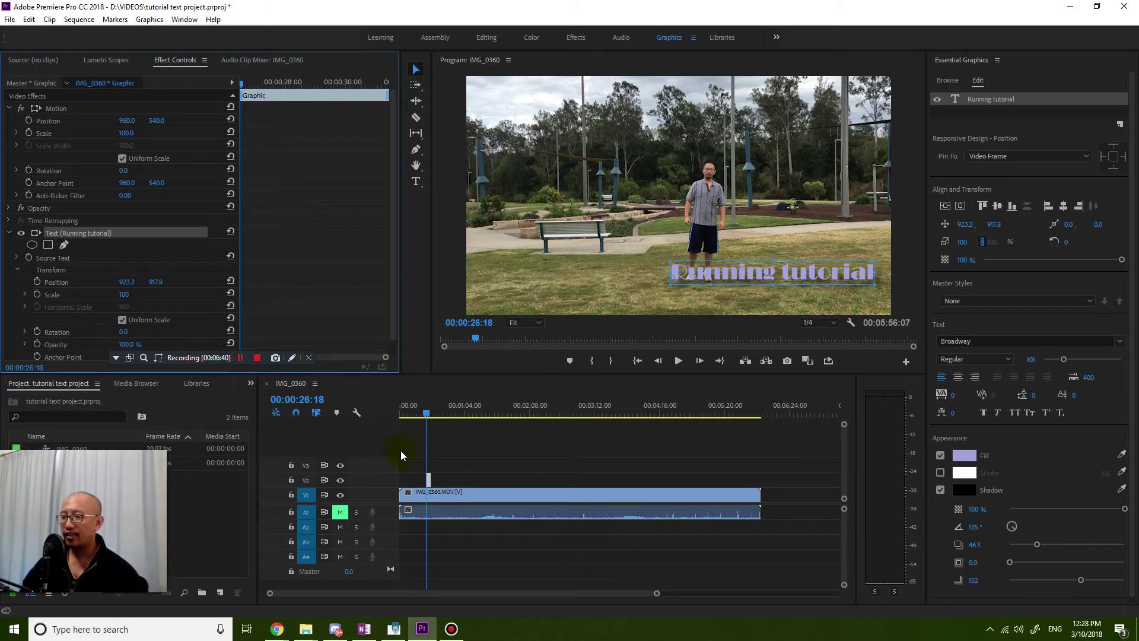
drag(655, 593, 537, 583)
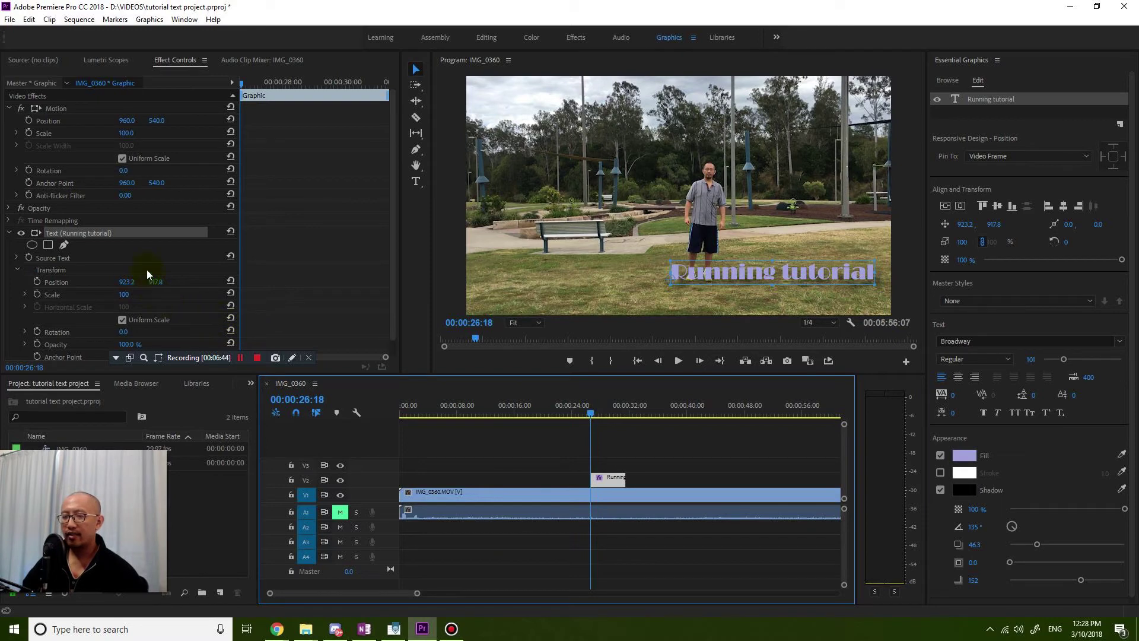
click(393, 186)
scroll(389, 221, down, 1)
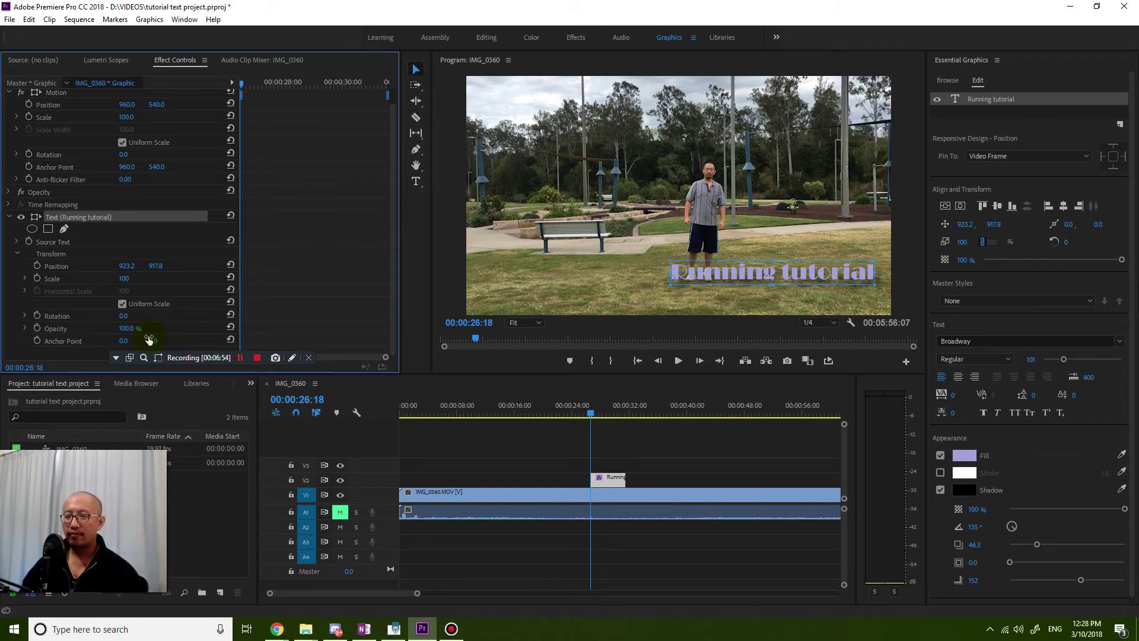
- Scrub the playhead through the title clip and return it to the clip's start at 00:00:26:18
click(592, 412)
drag(593, 412, 594, 413)
drag(280, 82, 308, 82)
drag(400, 86, 140, 73)
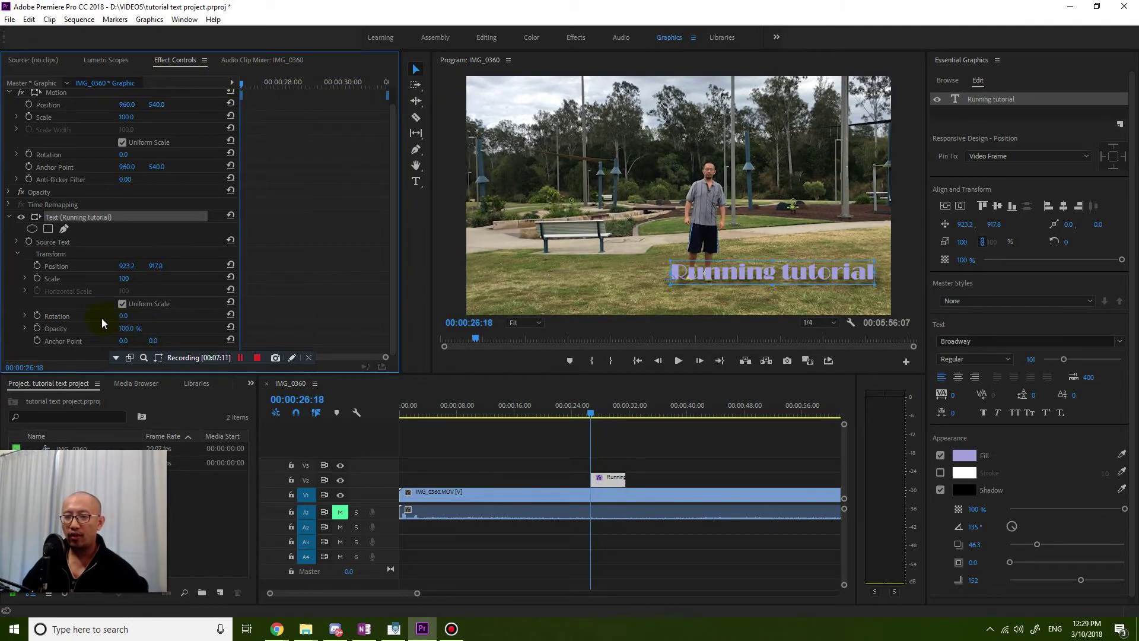
- Try a 0% opacity on the title without keyframes, scrub through the clip, and undo the opacity change
click(126, 327)
text(0)
key(Return)
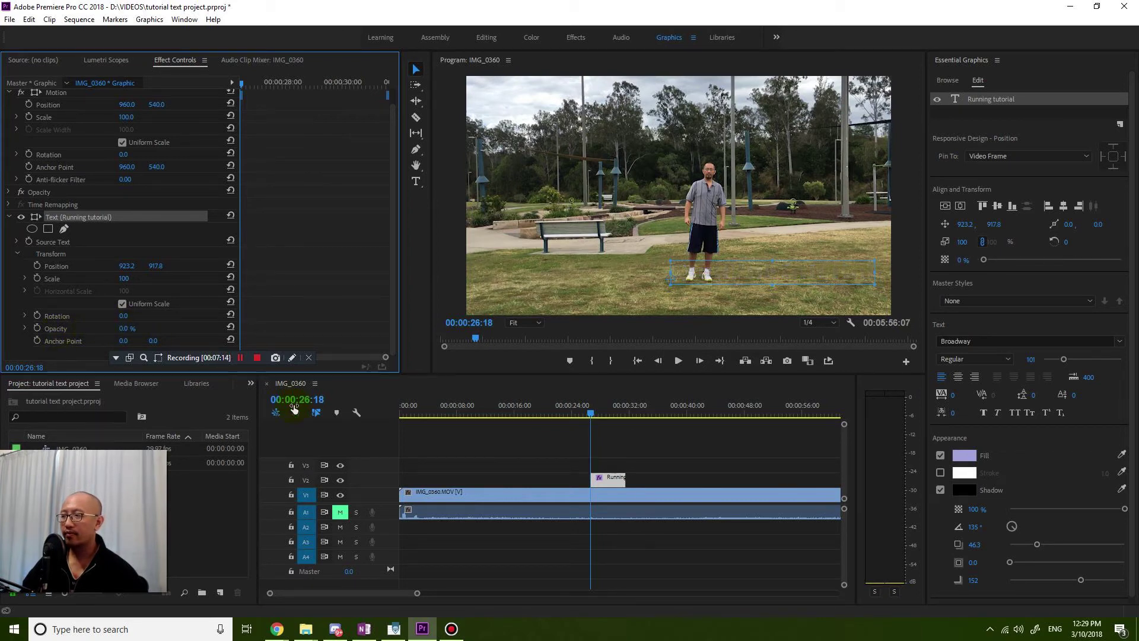
drag(240, 82, 265, 86)
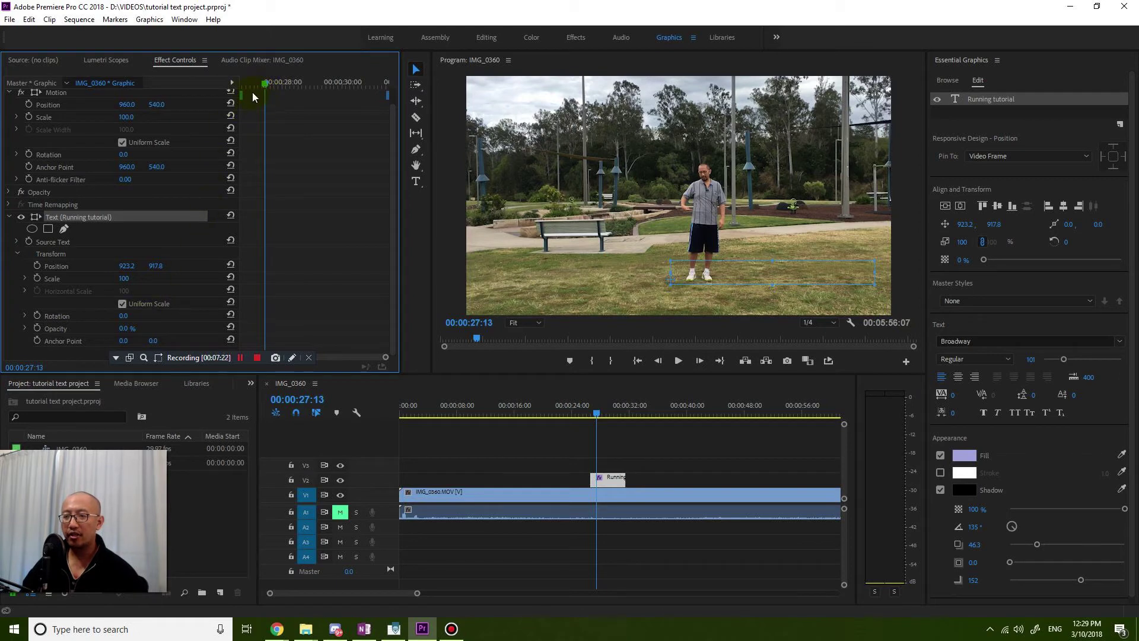
drag(266, 85, 258, 81)
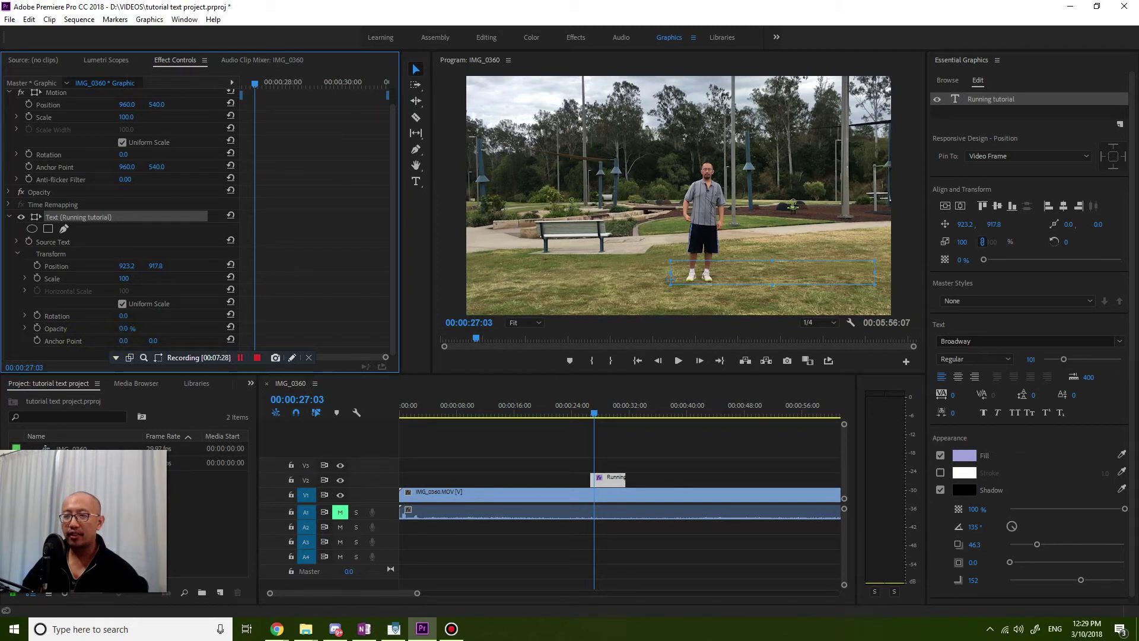
key(ctrl+z)
drag(247, 82, 208, 112)
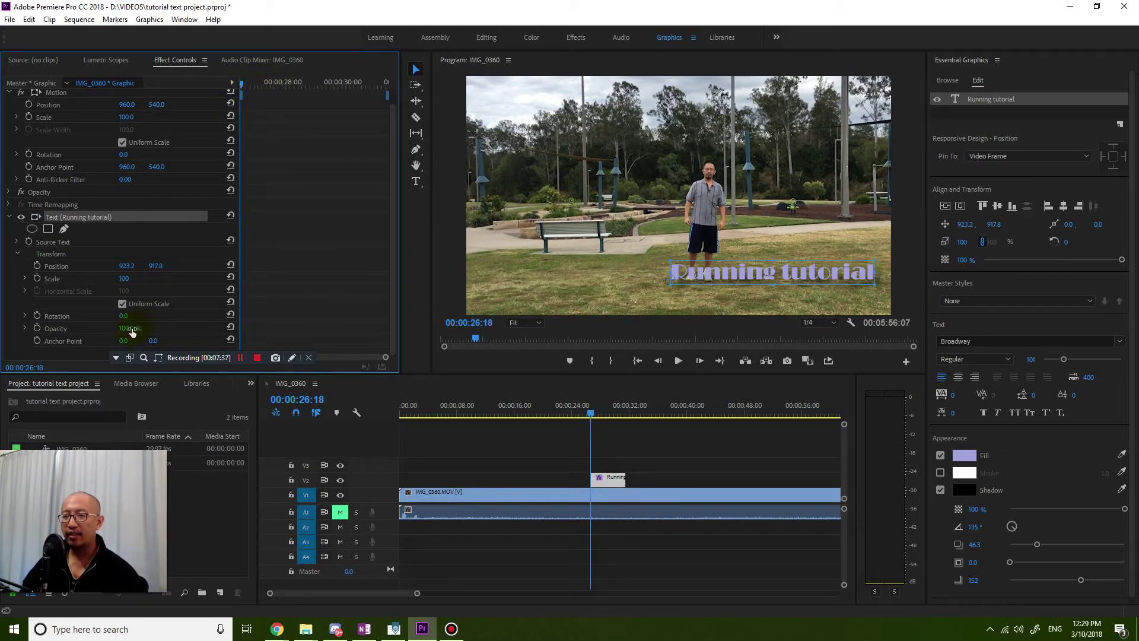
- Add a fade-in to the title with opacity keyframes of 0% at 00:00:26:18 and 100% at 00:00:27:12
click(37, 328)
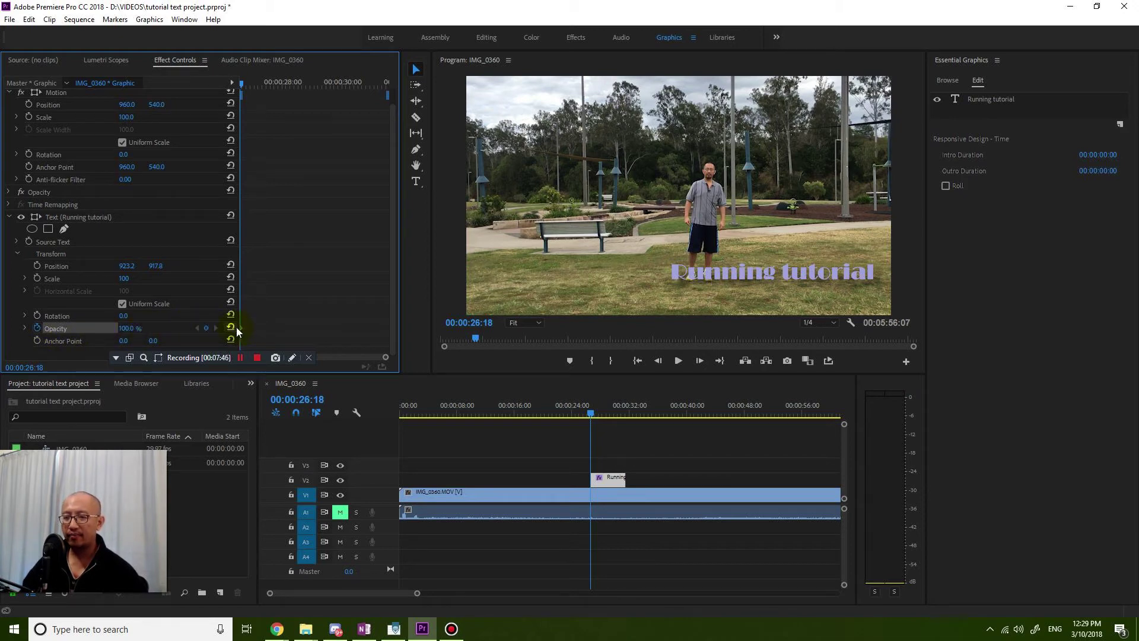
drag(140, 328, 106, 328)
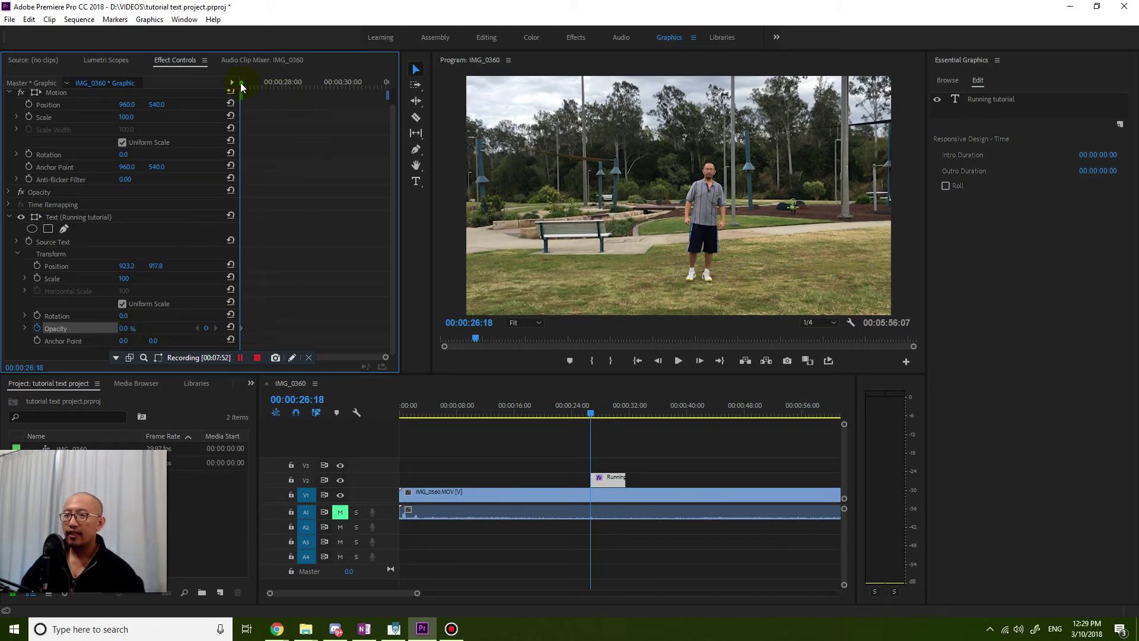
drag(241, 83, 265, 85)
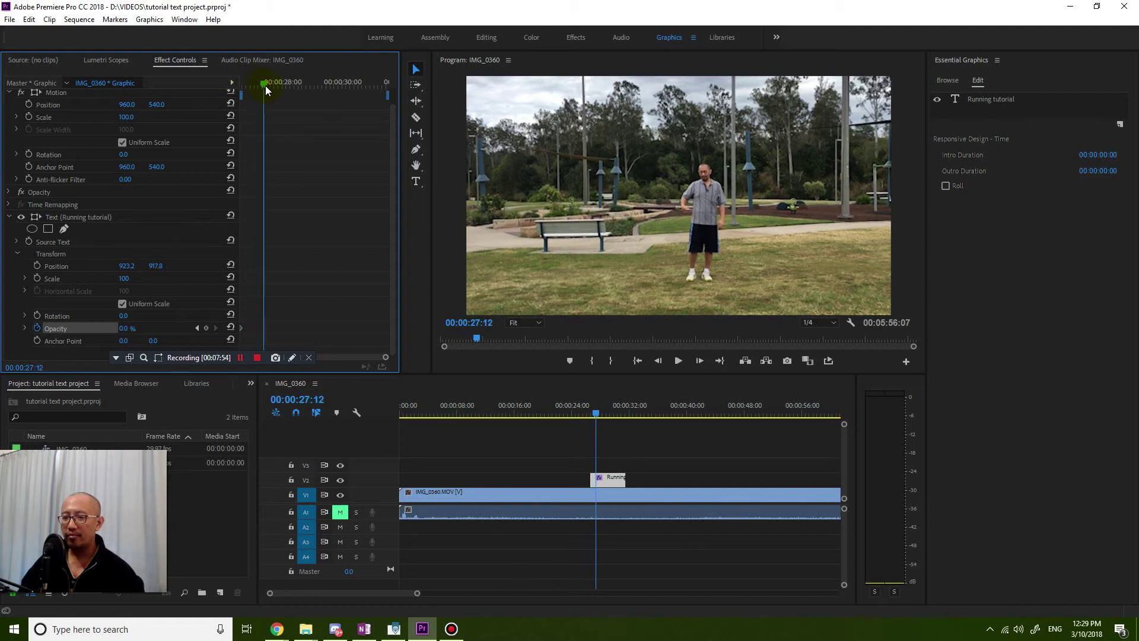
click(209, 326)
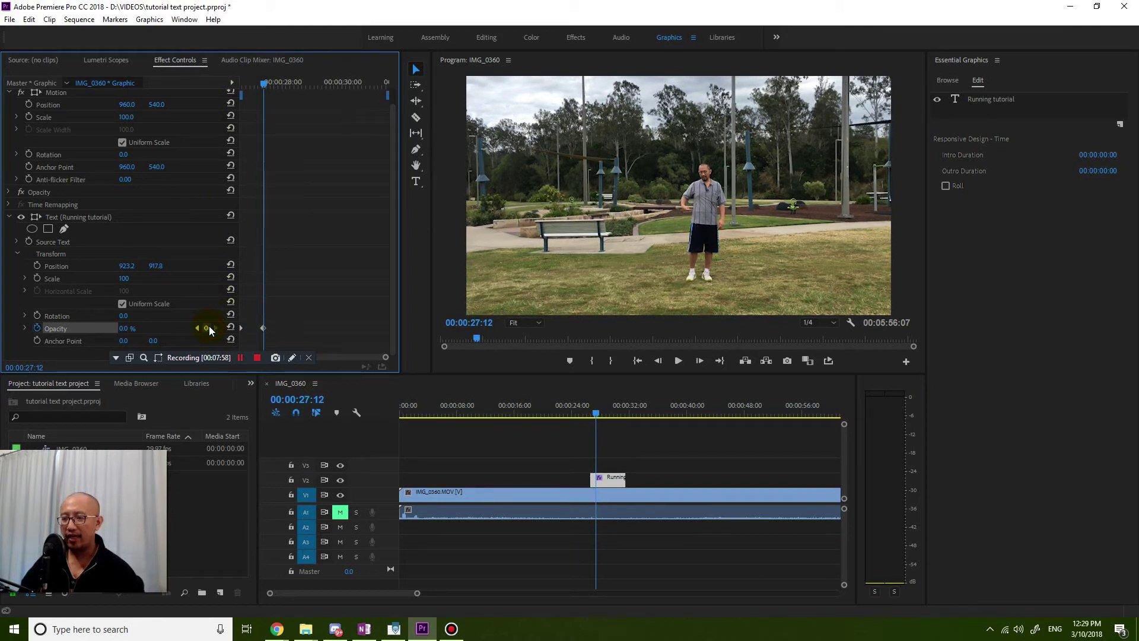
click(127, 329)
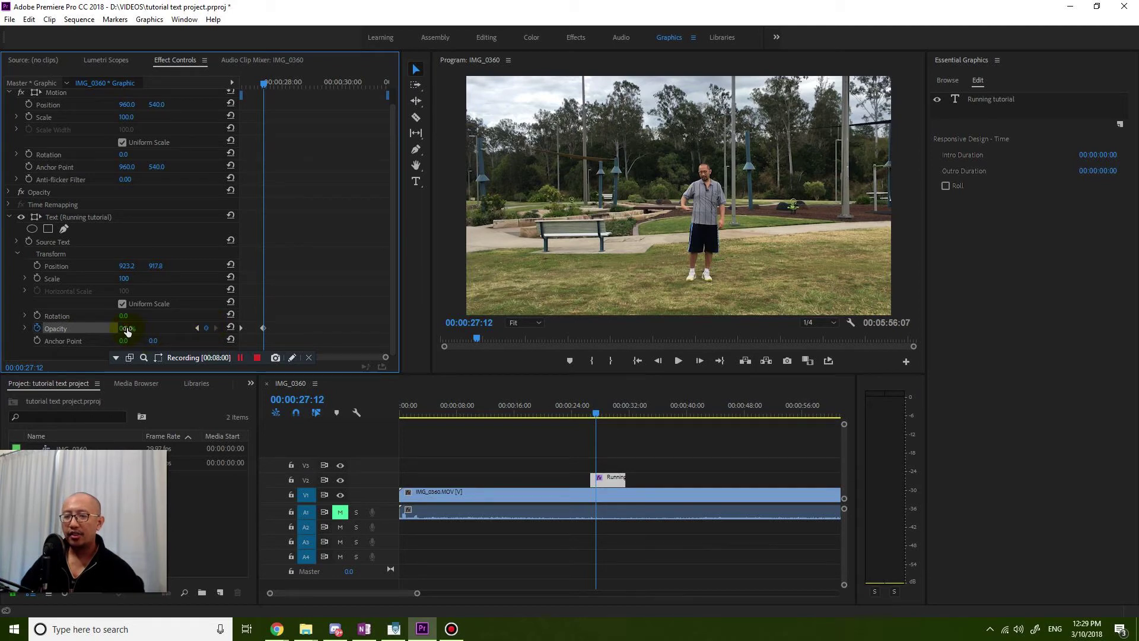
text(100)
key(Return)
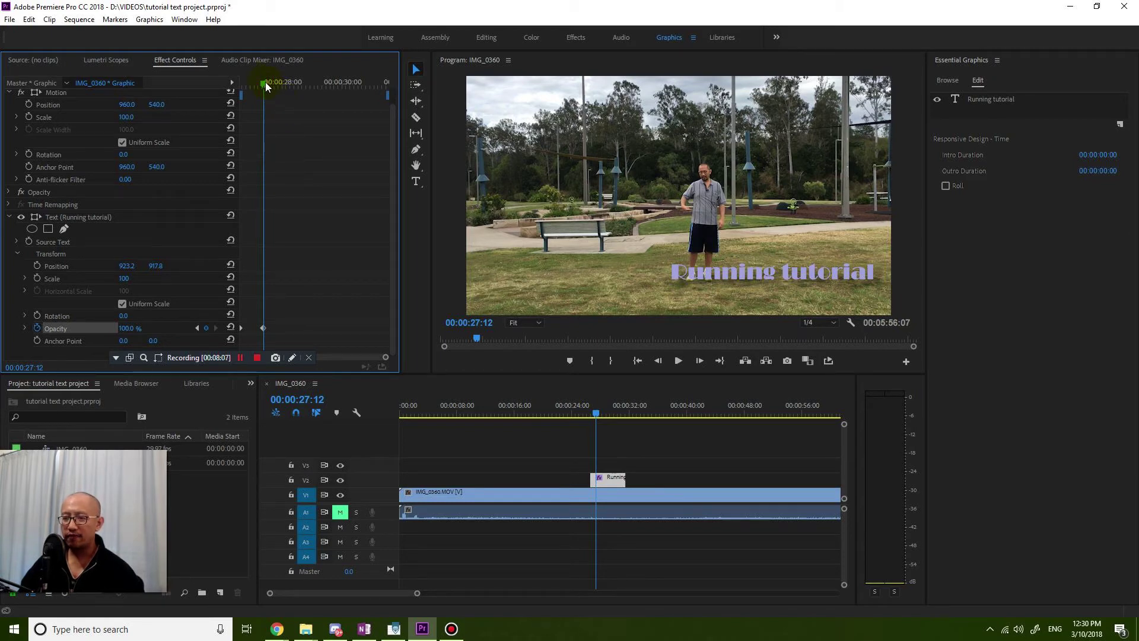
- Scrub back through the title's fade-in to check the opacity change, ending at the clip's start
mouse_move(265, 82)
mouse_down()
mouse_move(230, 95)
mouse_move(264, 92)
mouse_up()
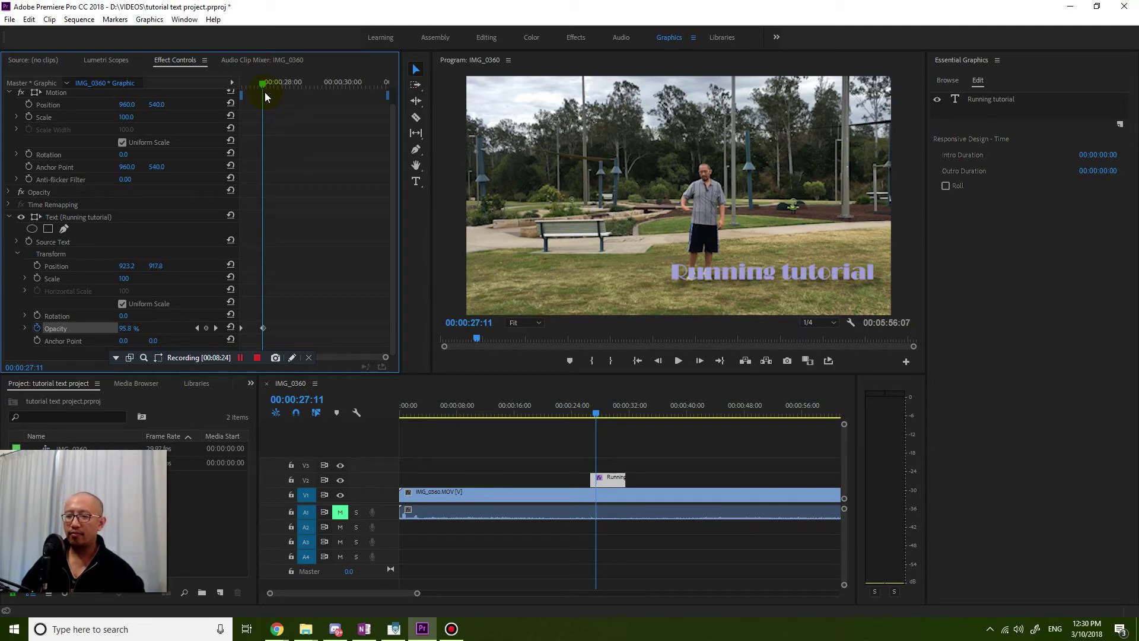
mouse_move(265, 92)
mouse_down()
mouse_move(236, 101)
mouse_move(265, 95)
mouse_up()
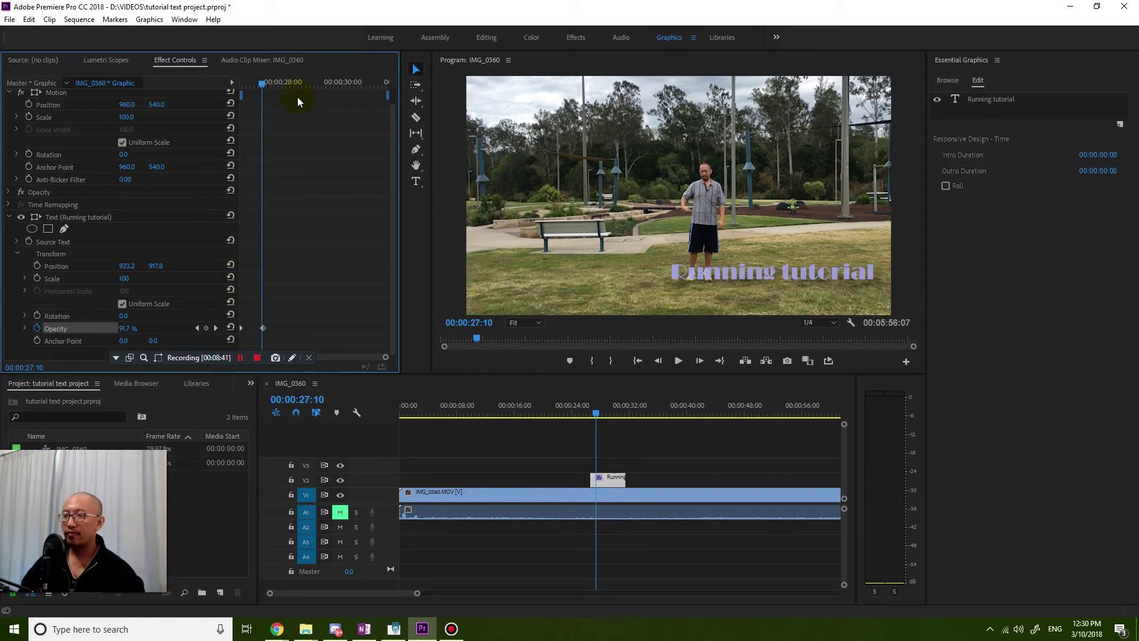
drag(253, 80, 240, 95)
- Move the title clip on track V2 to the start of the sequence and play its fade-in from 00:00:00:00
drag(608, 475, 417, 480)
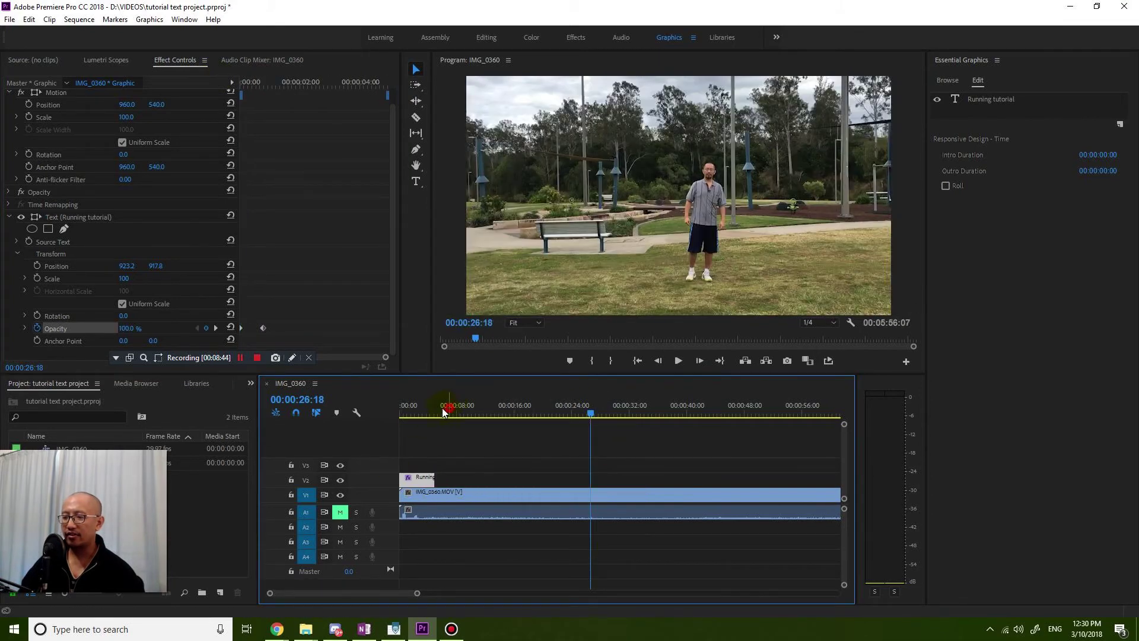
key(Home)
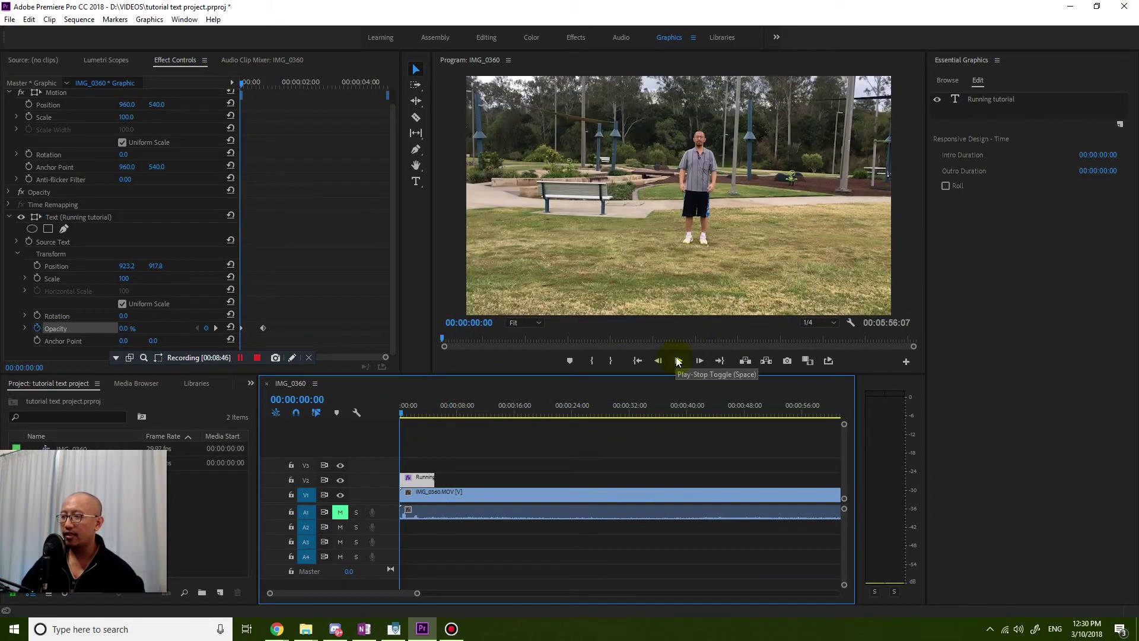
click(680, 362)
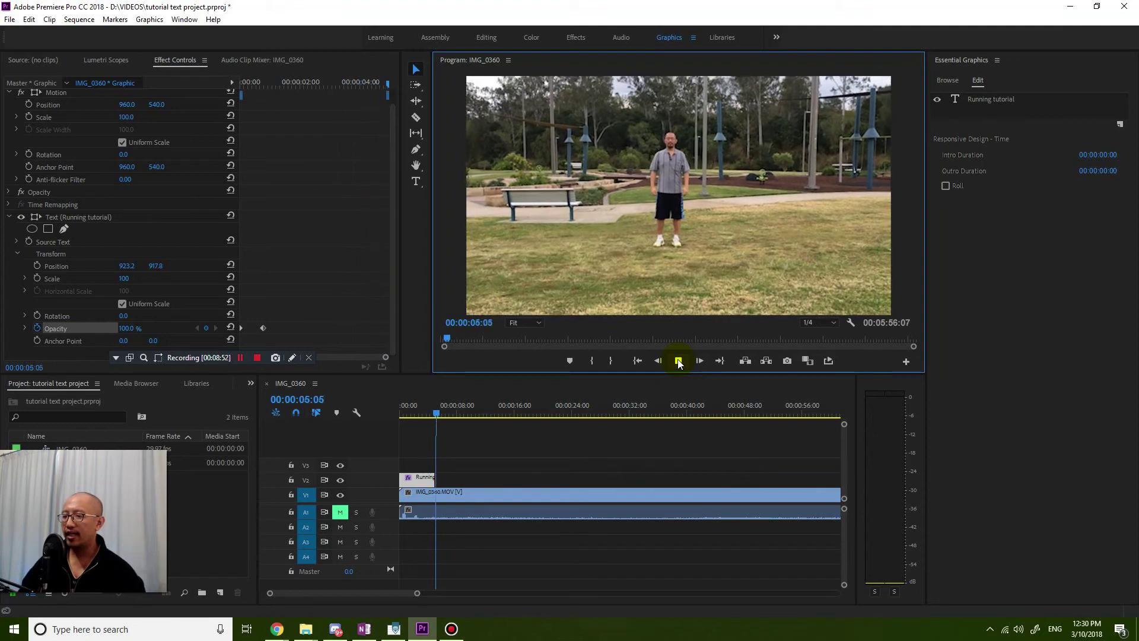
click(677, 363)
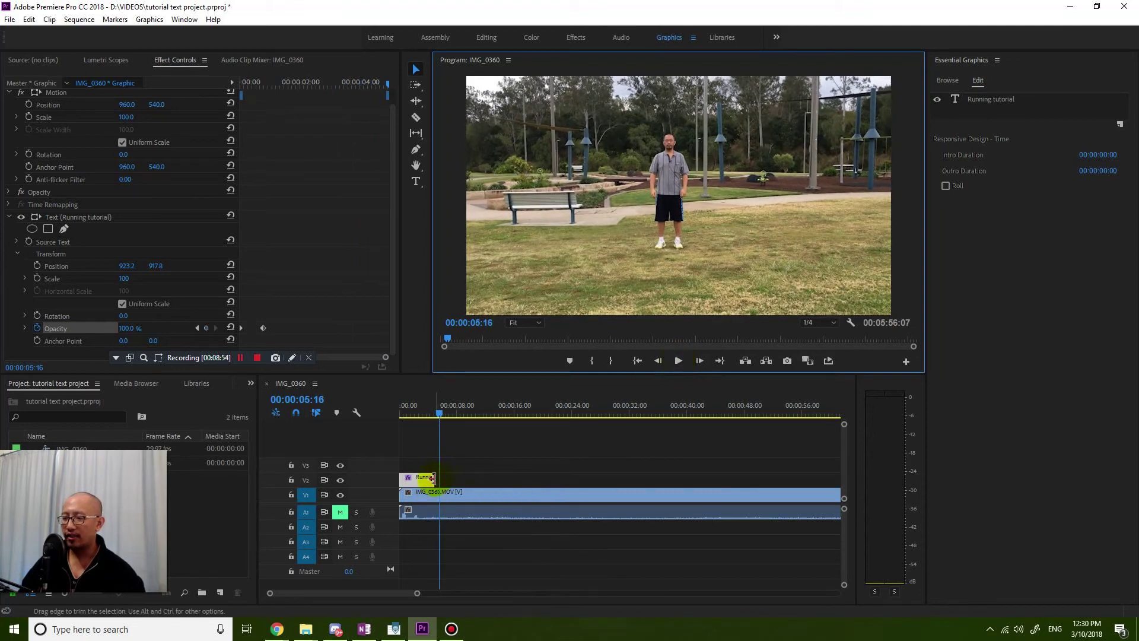
- Extend the title clip to about 00:00:09:25 and keyframe its opacity from 100% at 00:00:08:05 to 0% at the clip's end
drag(432, 478, 468, 478)
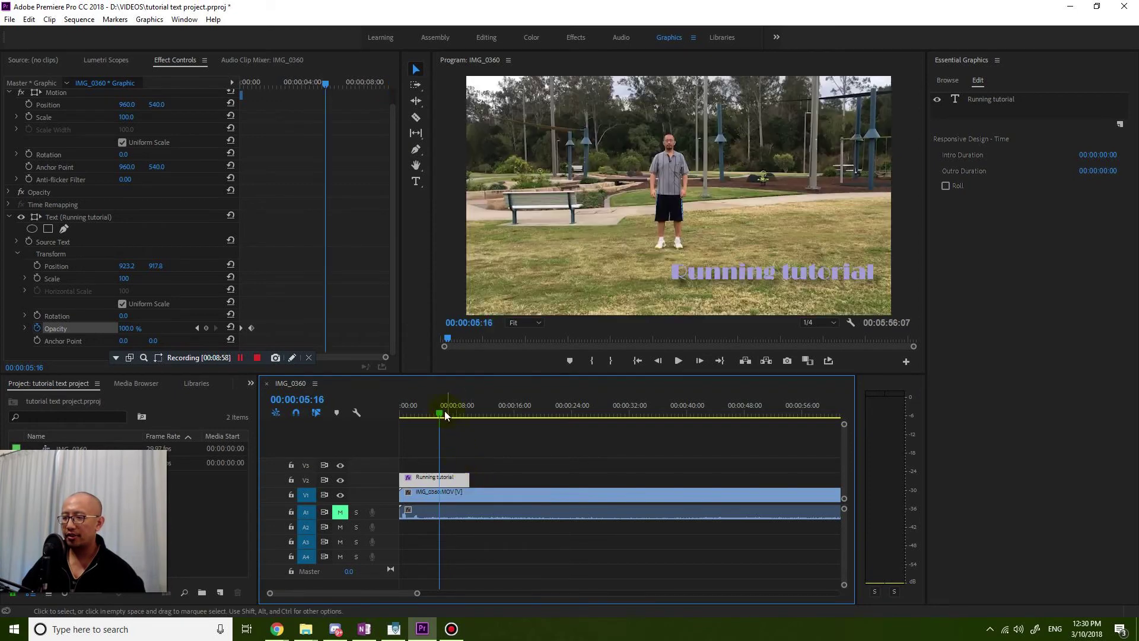
drag(444, 411, 458, 418)
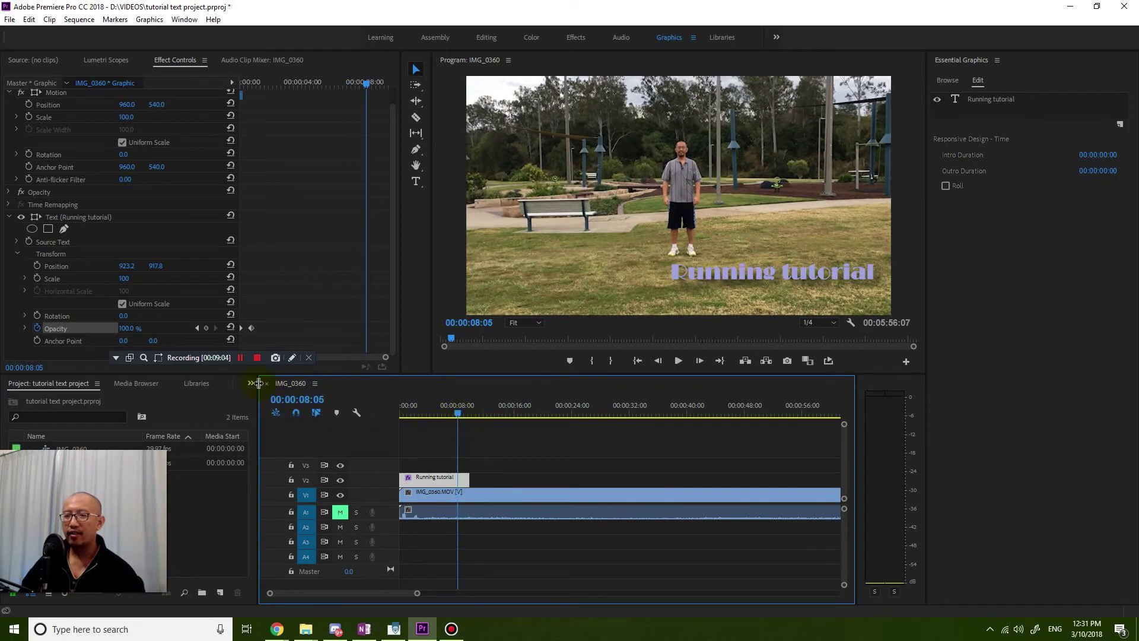
click(206, 328)
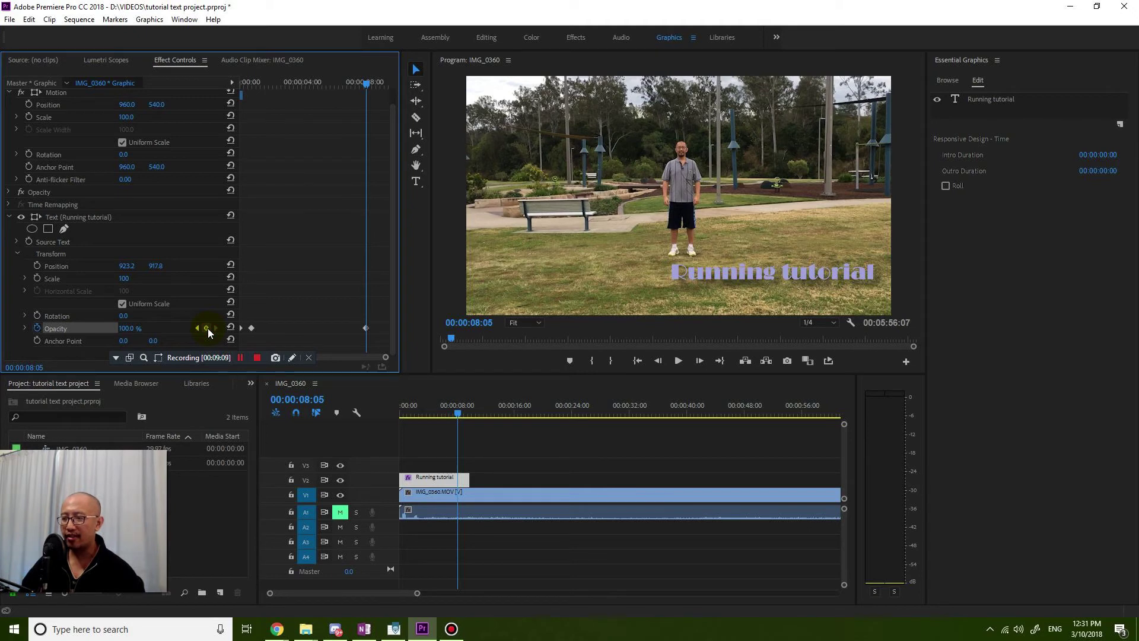
drag(363, 83, 451, 101)
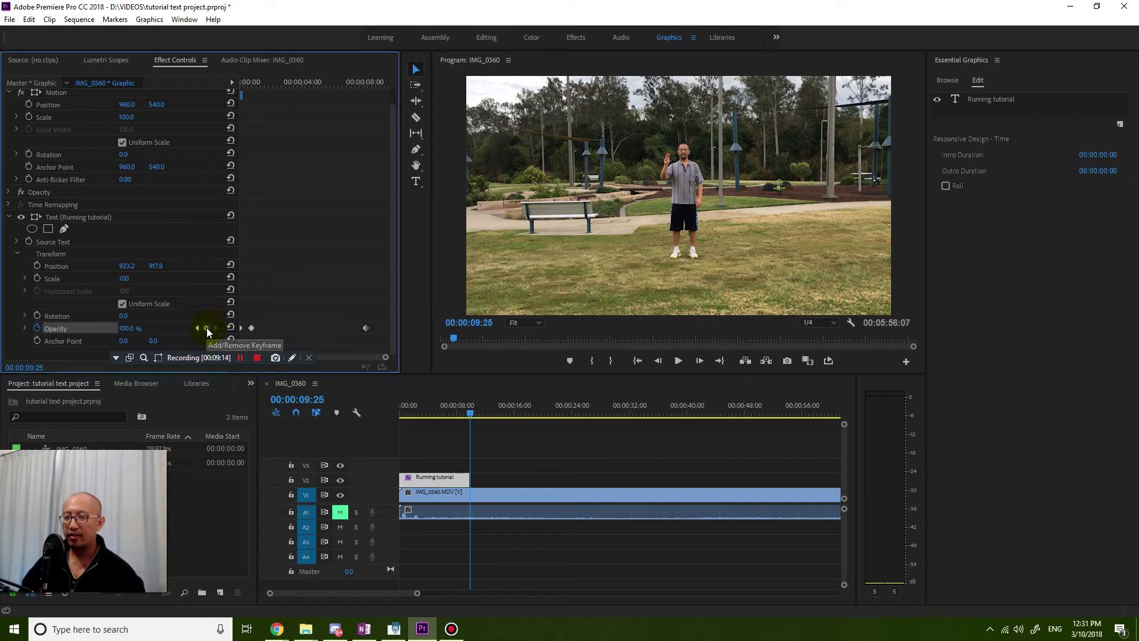
drag(134, 329, 95, 330)
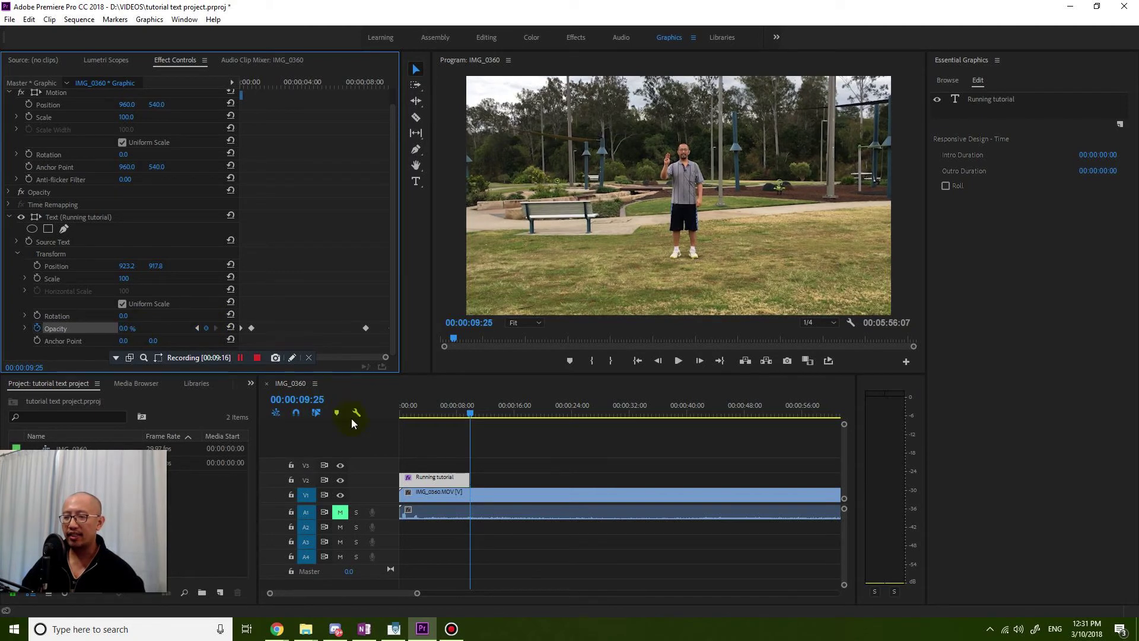
drag(466, 408, 350, 410)
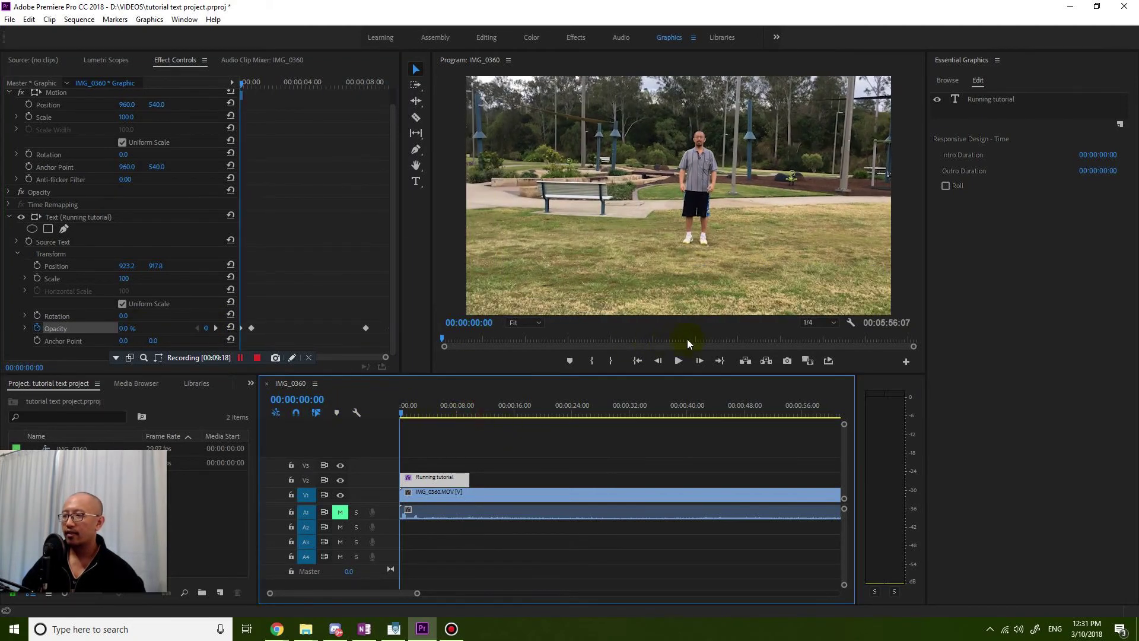
- Play the title clip from the sequence start through its end to check the fade-in and fade-out
click(678, 361)
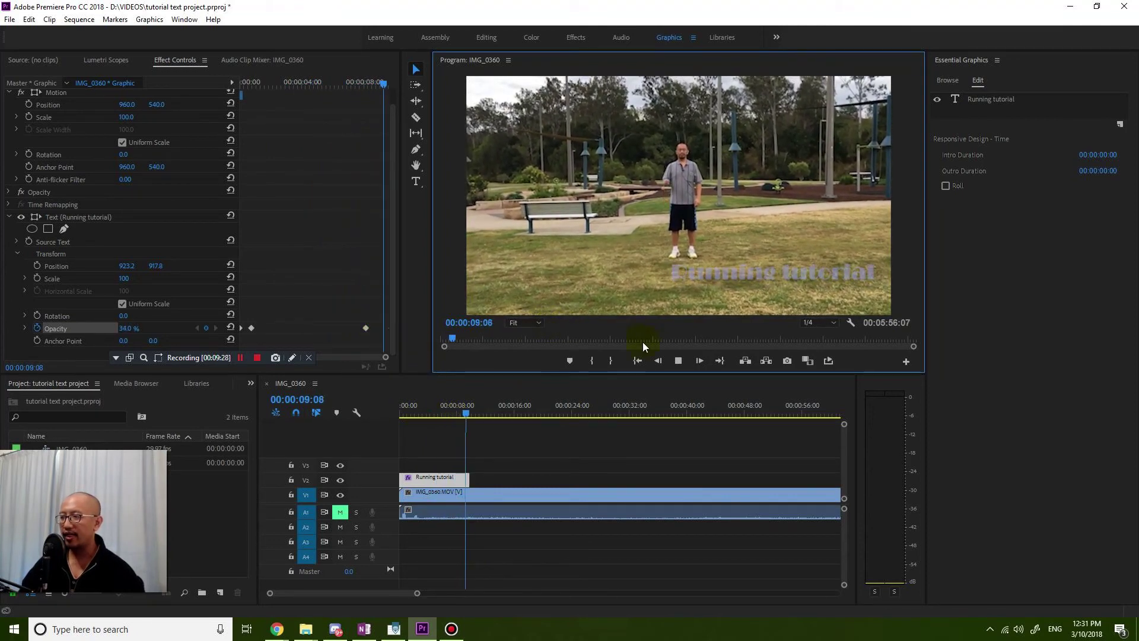
click(678, 361)
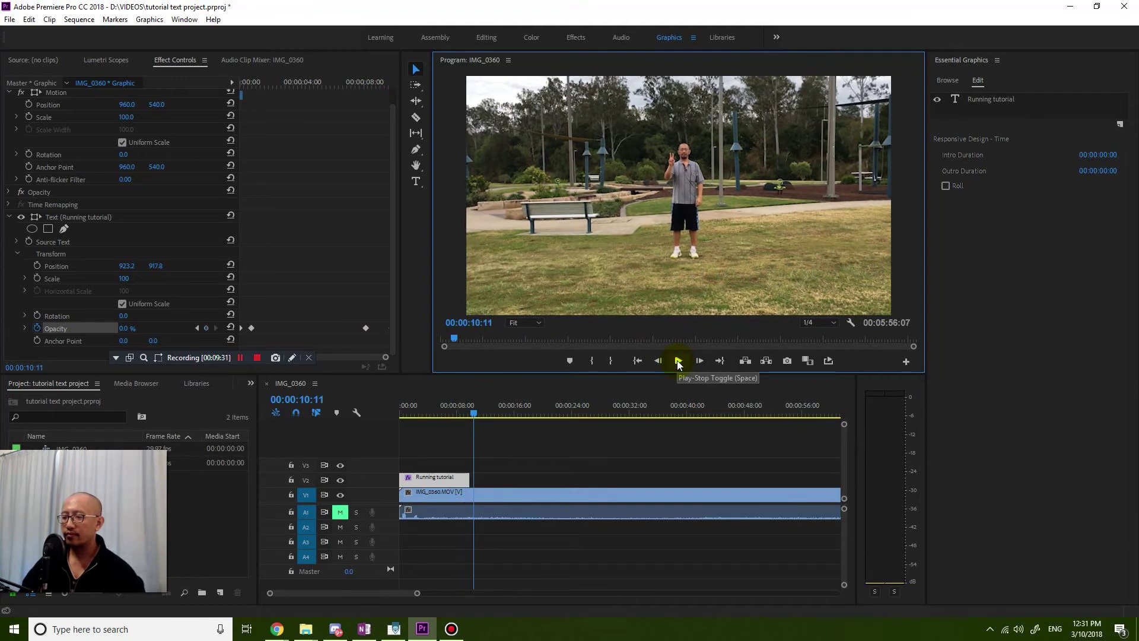
click(472, 413)
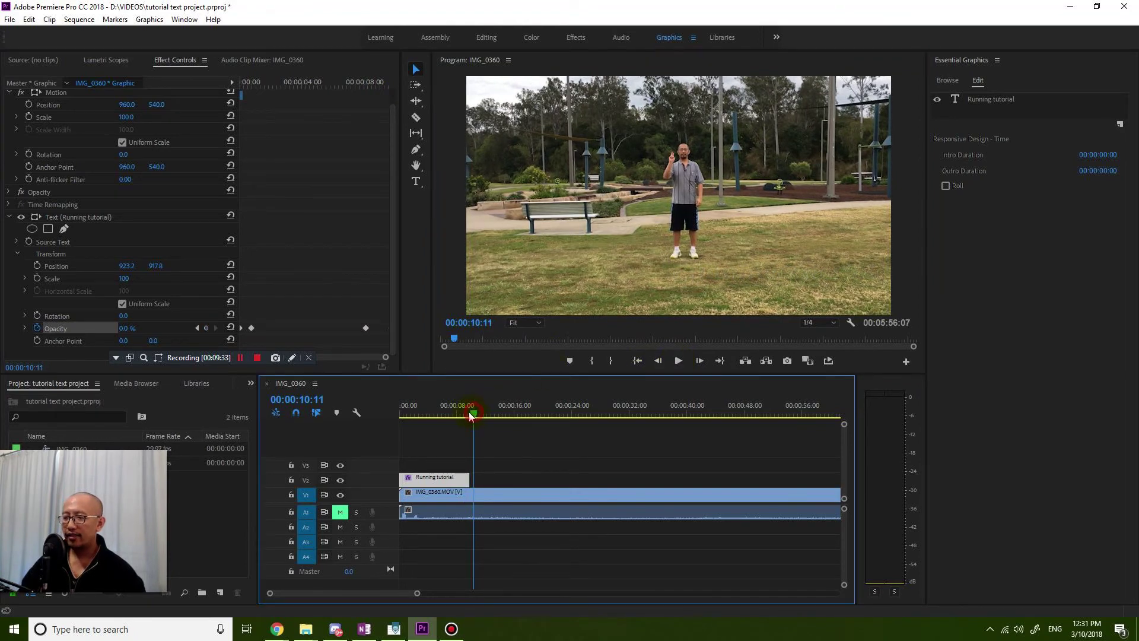
- At 00:00:04:04, raise the "Running tutorial" text by setting its vertical position to 770.8
drag(471, 414, 429, 417)
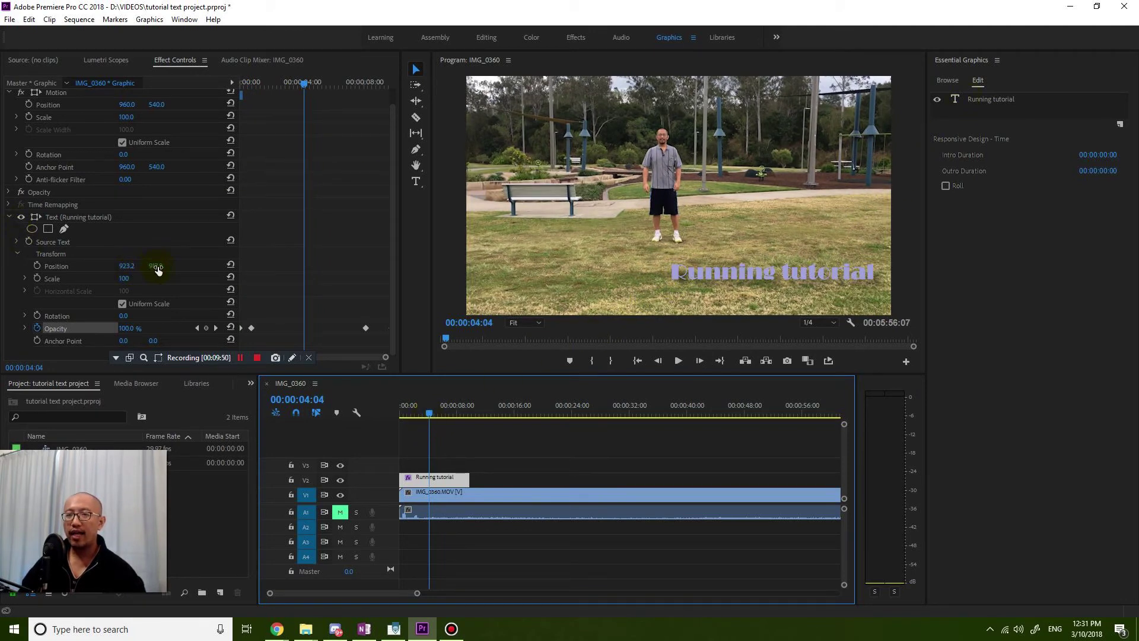
scroll(93, 173, up, 1)
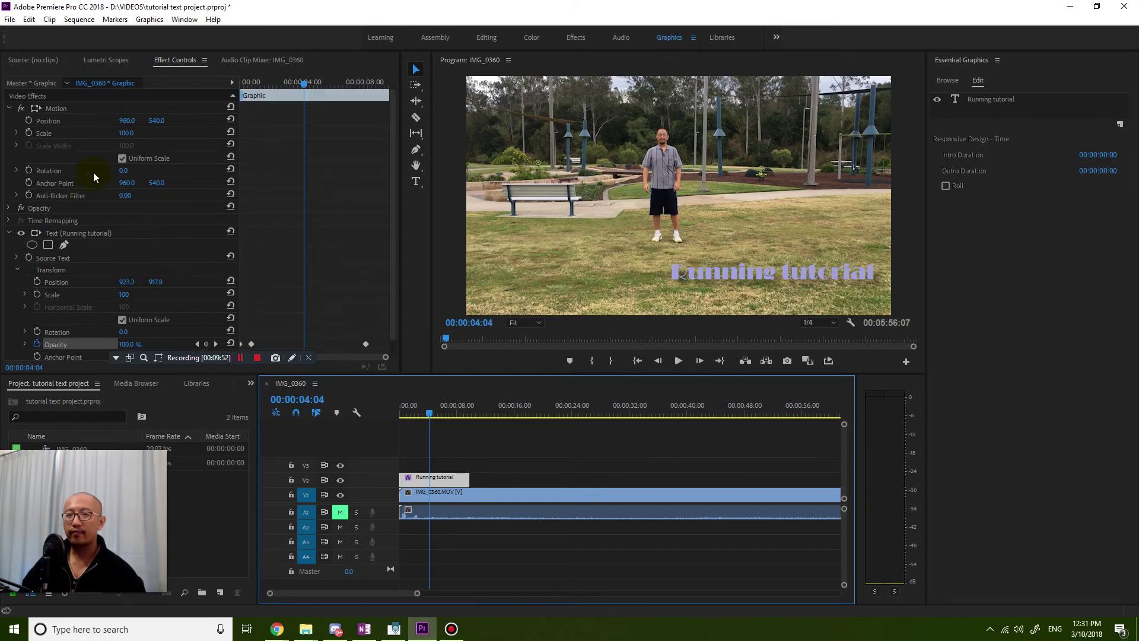
click(10, 109)
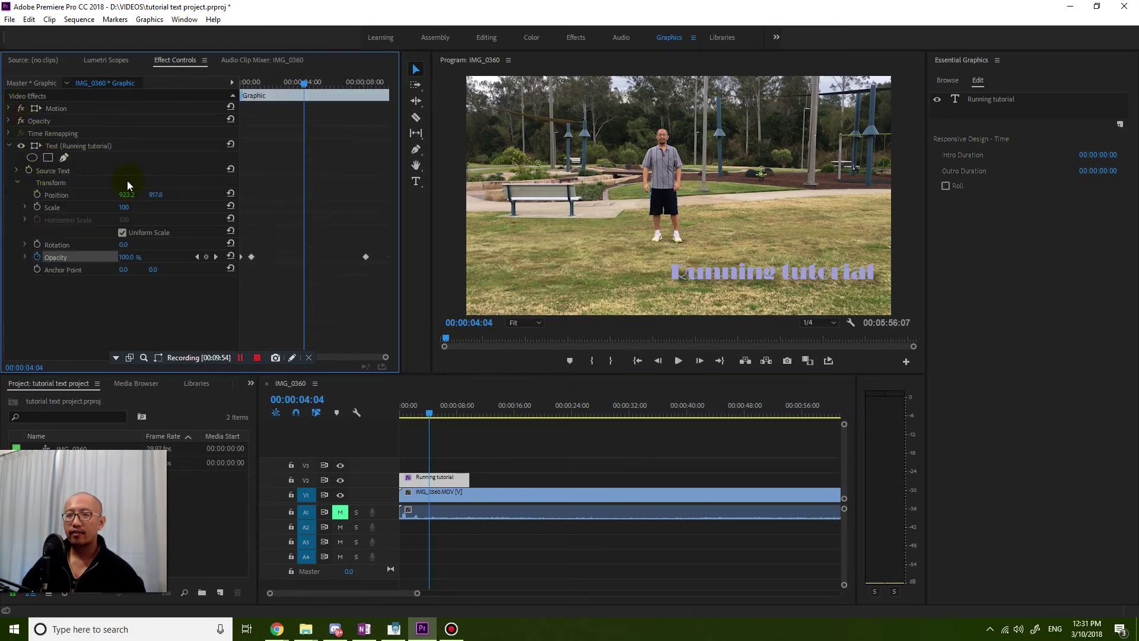
drag(150, 201, 64, 201)
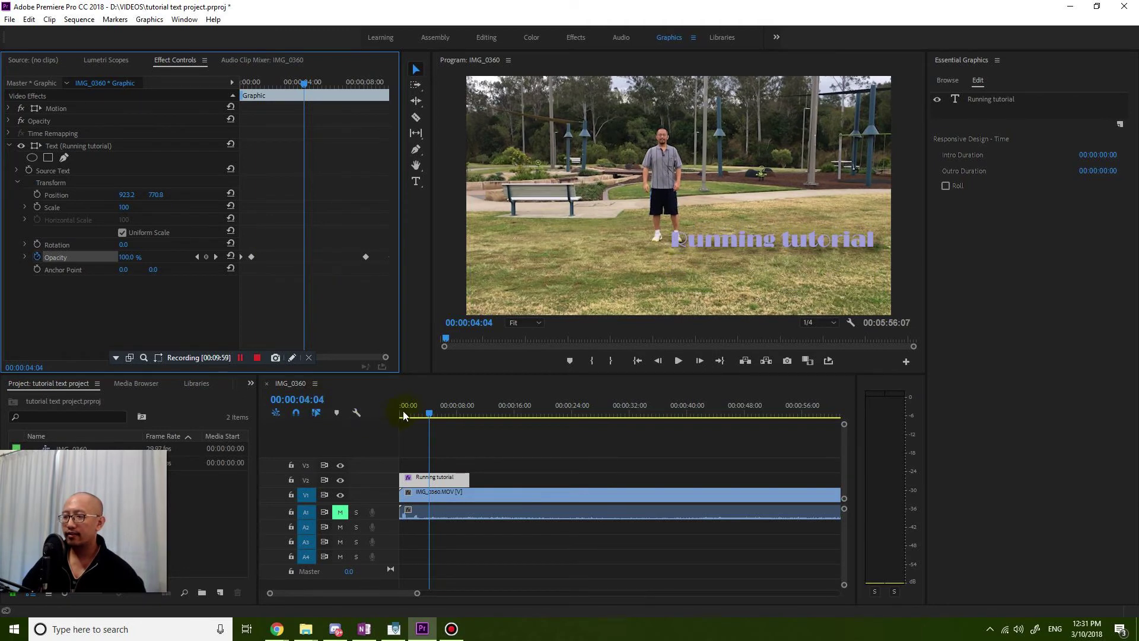
- Play the sequence from the start to about 00:00:02:23 to review the repositioned title
drag(430, 416, 363, 408)
click(679, 360)
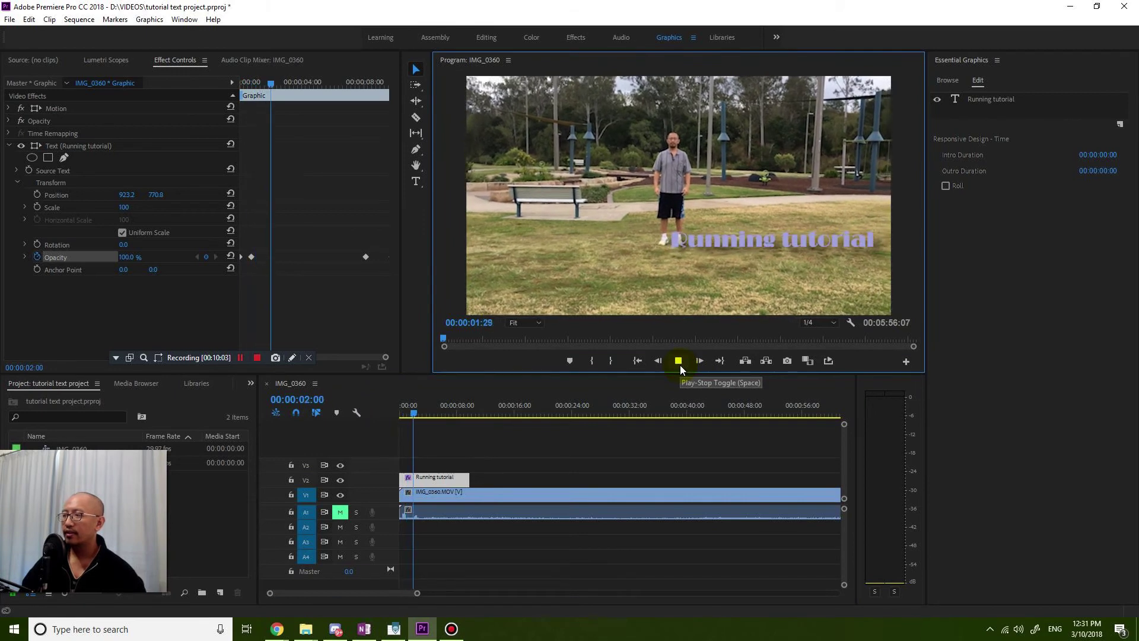
click(679, 230)
click(723, 285)
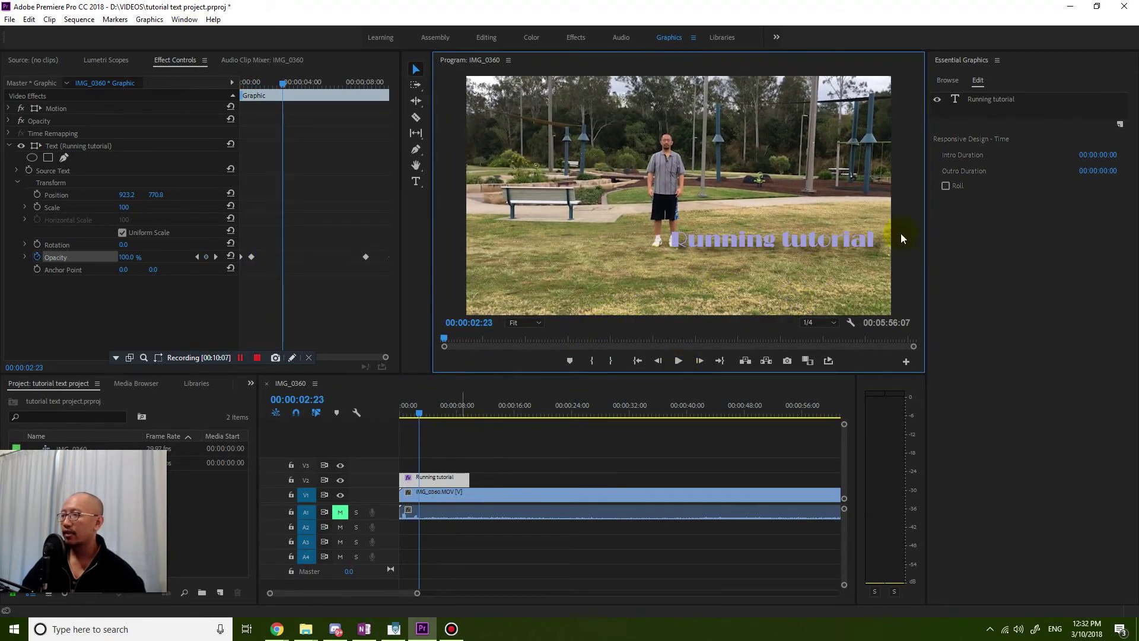
- Add a second text layer to the title graphic with the text "Magic Monk"
click(1120, 124)
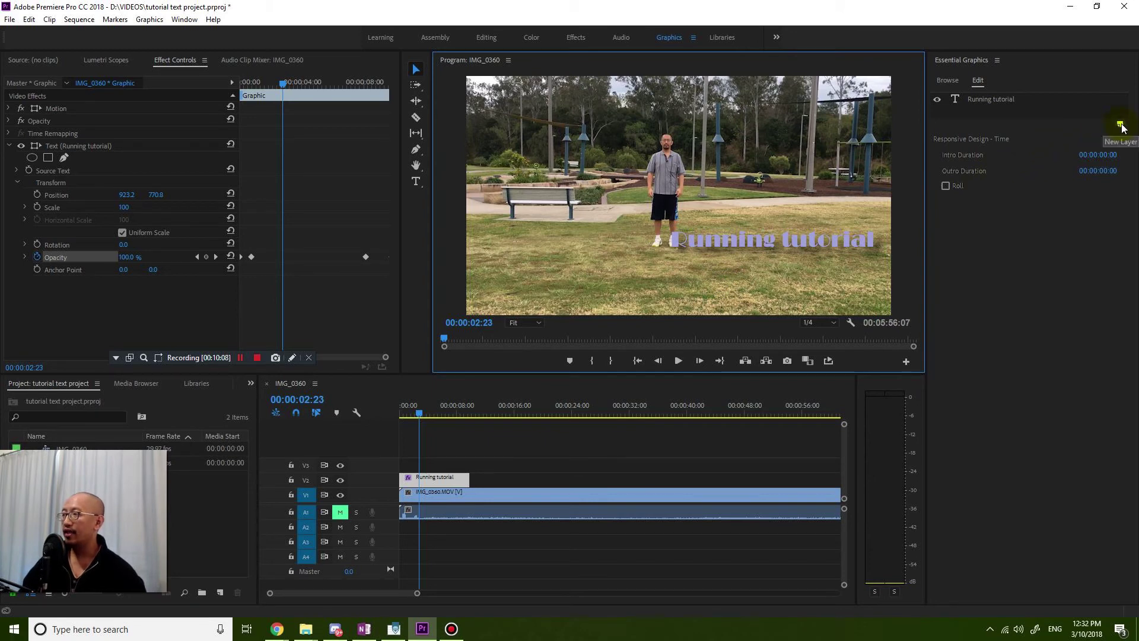
click(1117, 138)
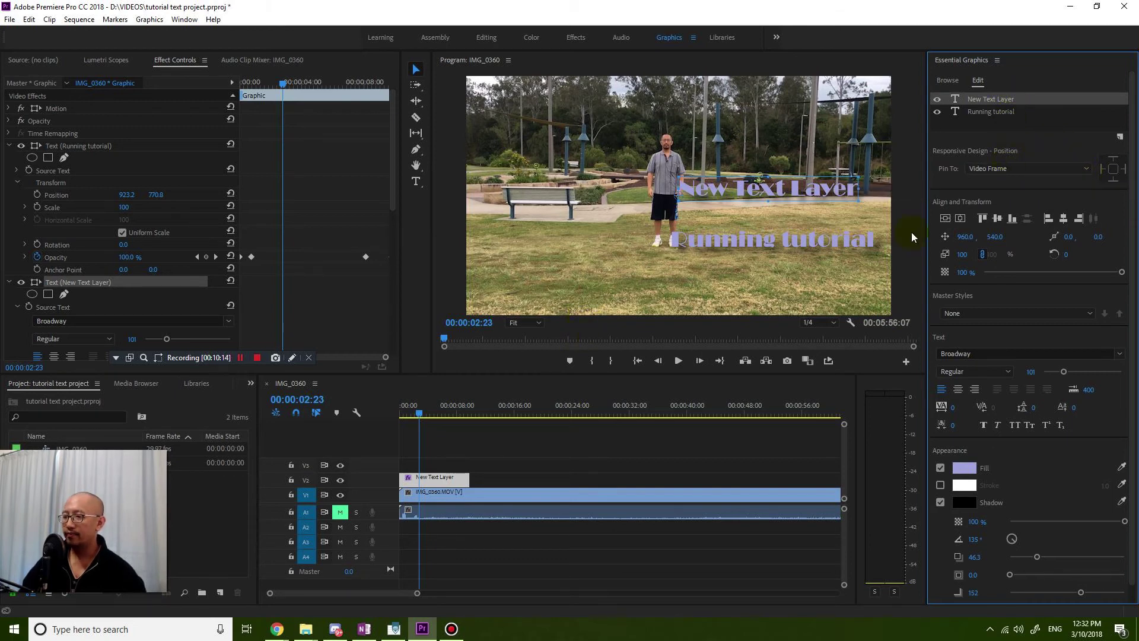
double_click(738, 190)
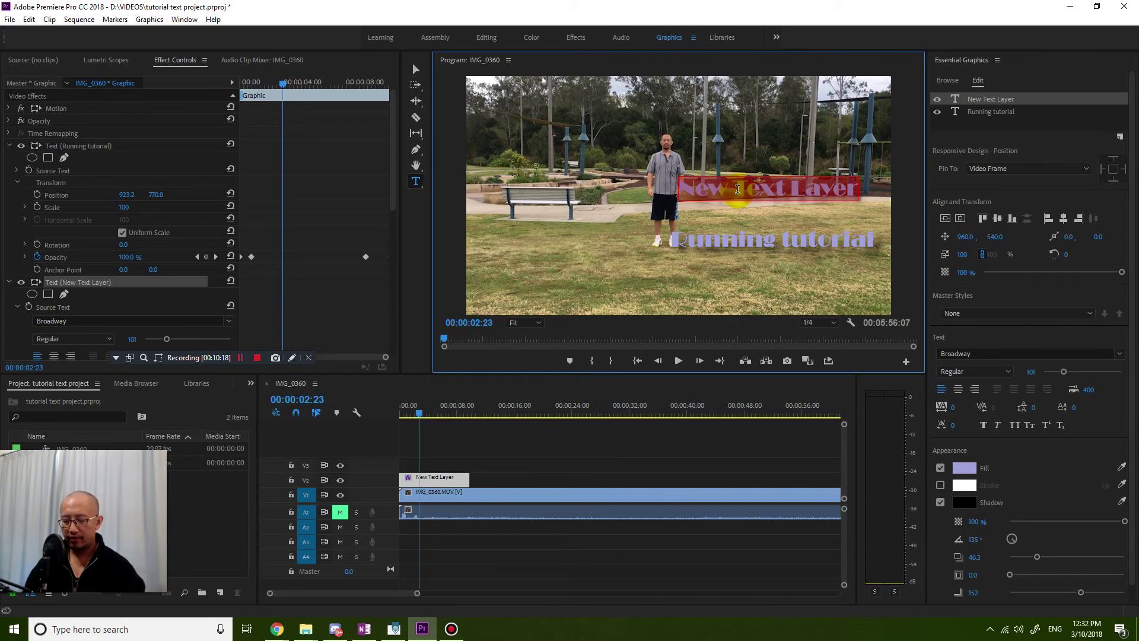
text(Magic Monk)
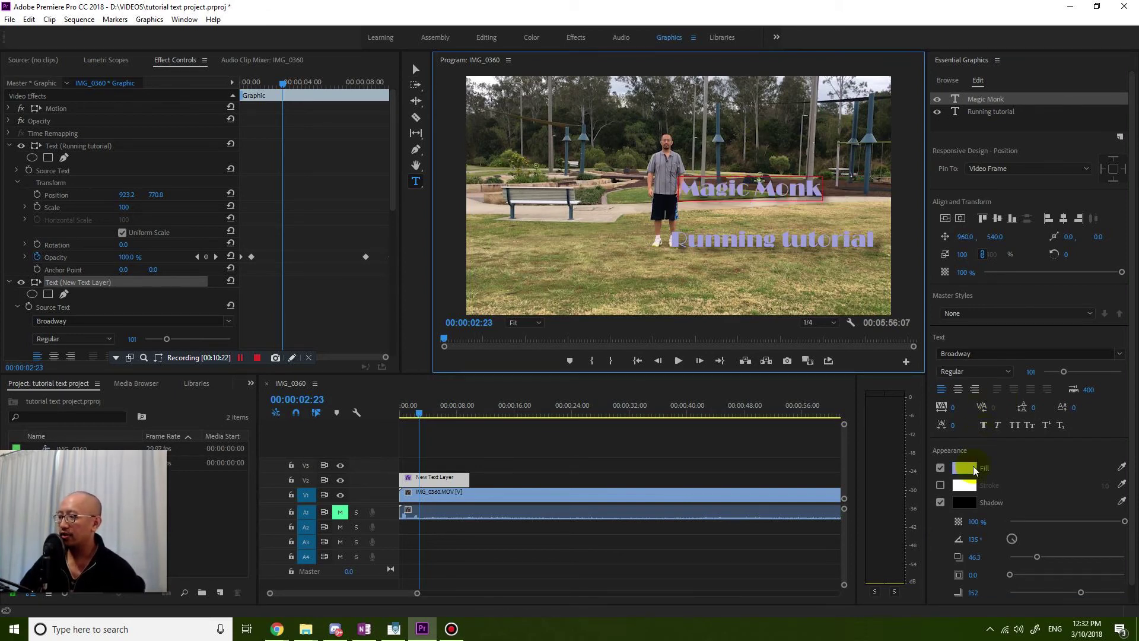
- Change the font of the "Magic Monk" text to Cambria
click(1010, 354)
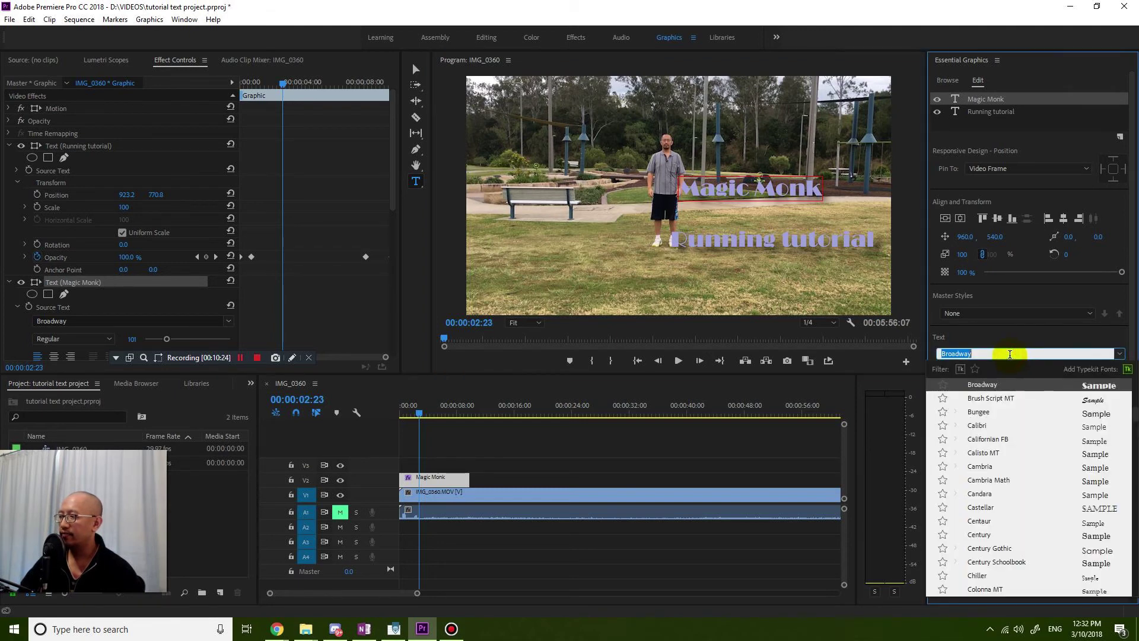
key(Escape)
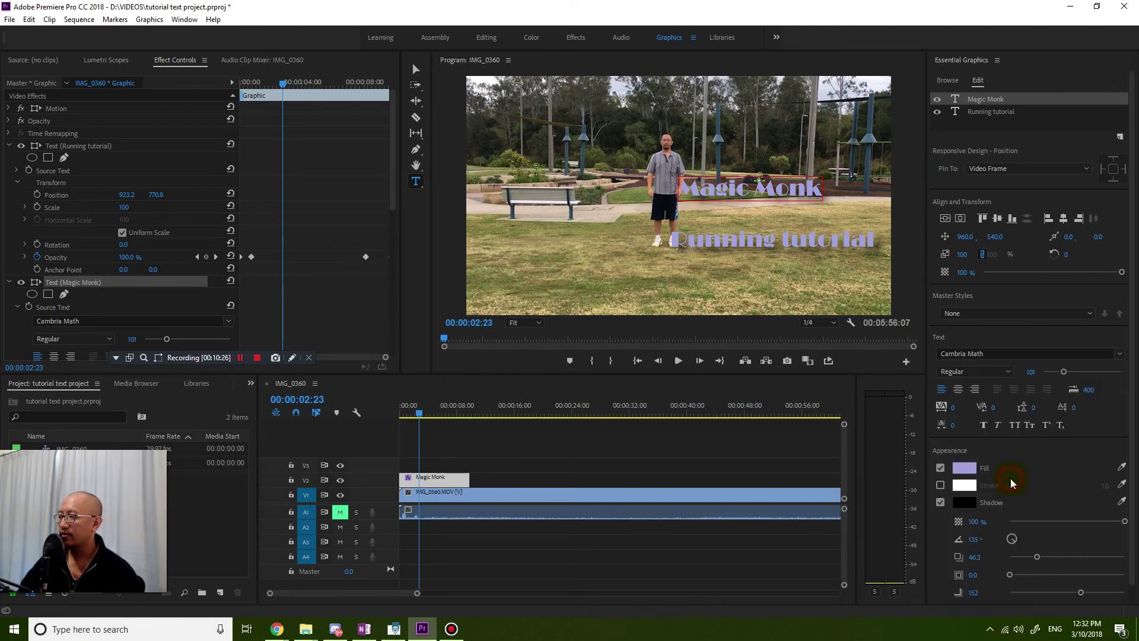
double_click(791, 184)
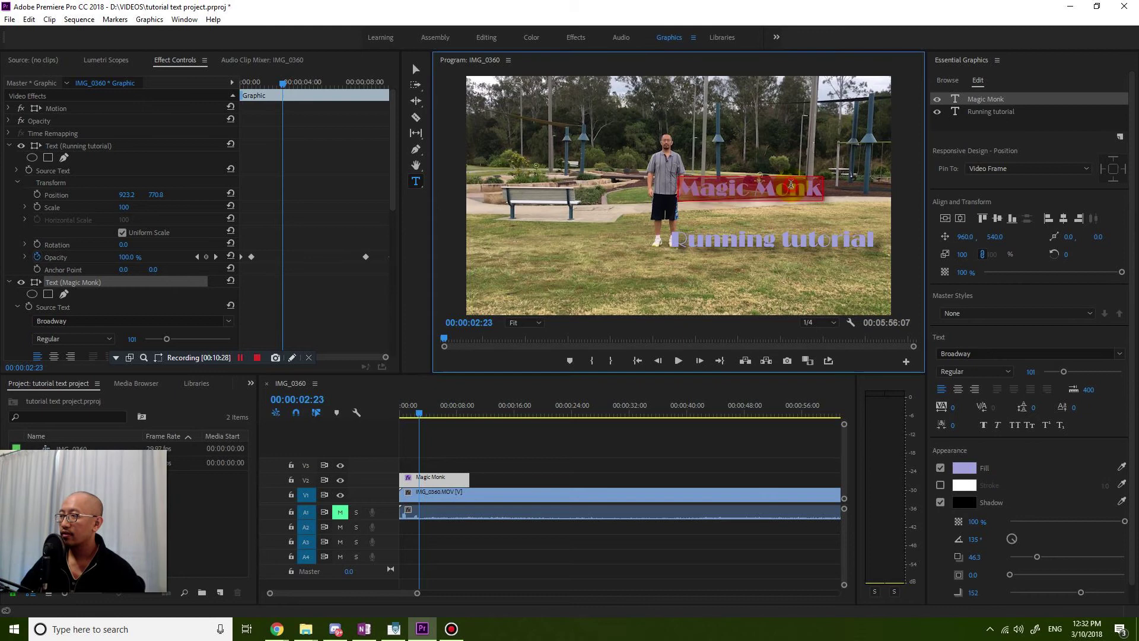
click(969, 353)
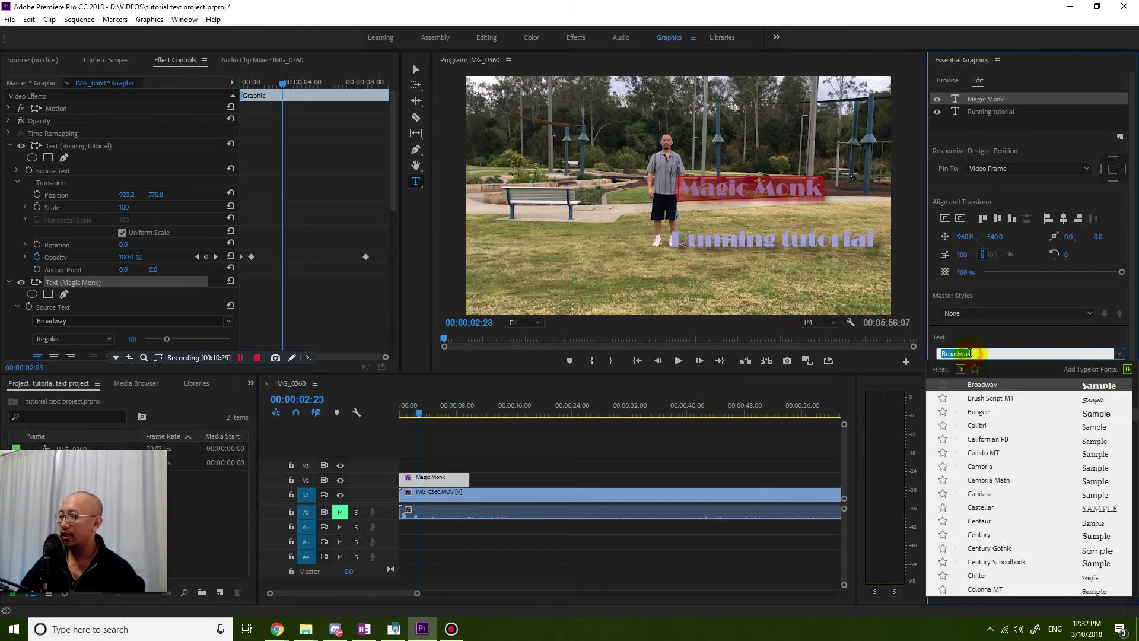
click(990, 468)
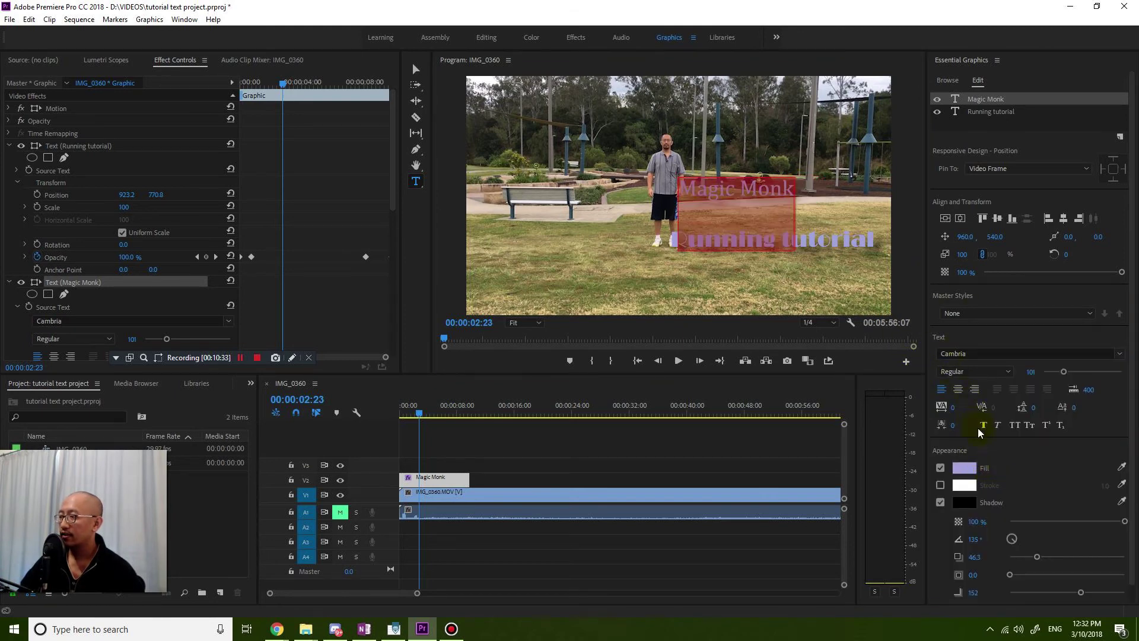
- Set the fill colour of the "Magic Monk" text to crimson C31841
click(965, 468)
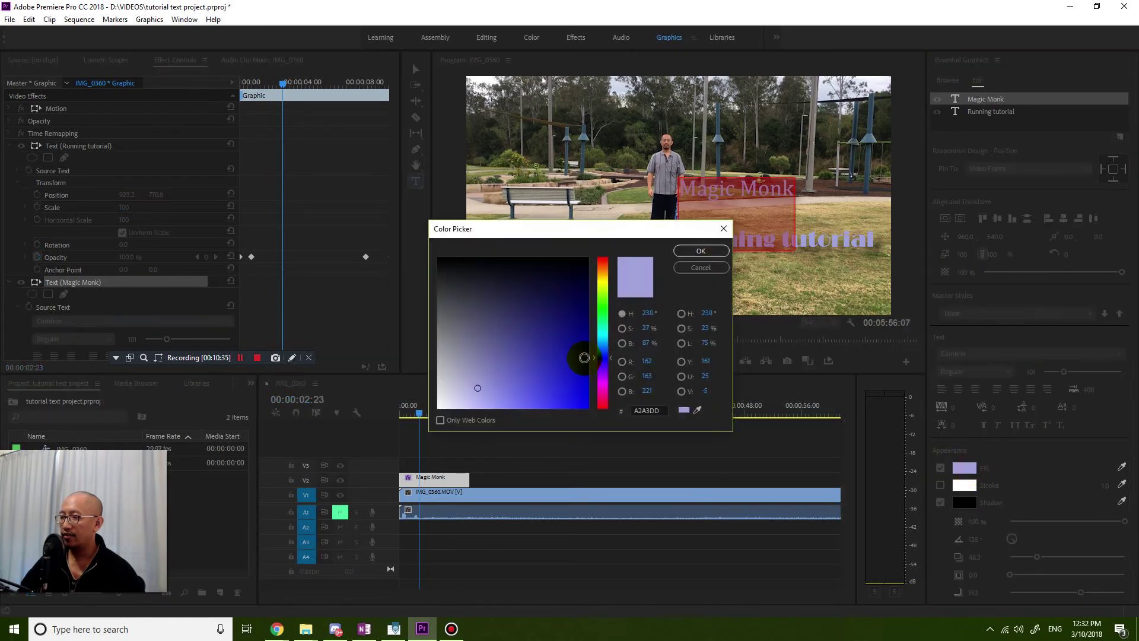
drag(604, 357, 604, 287)
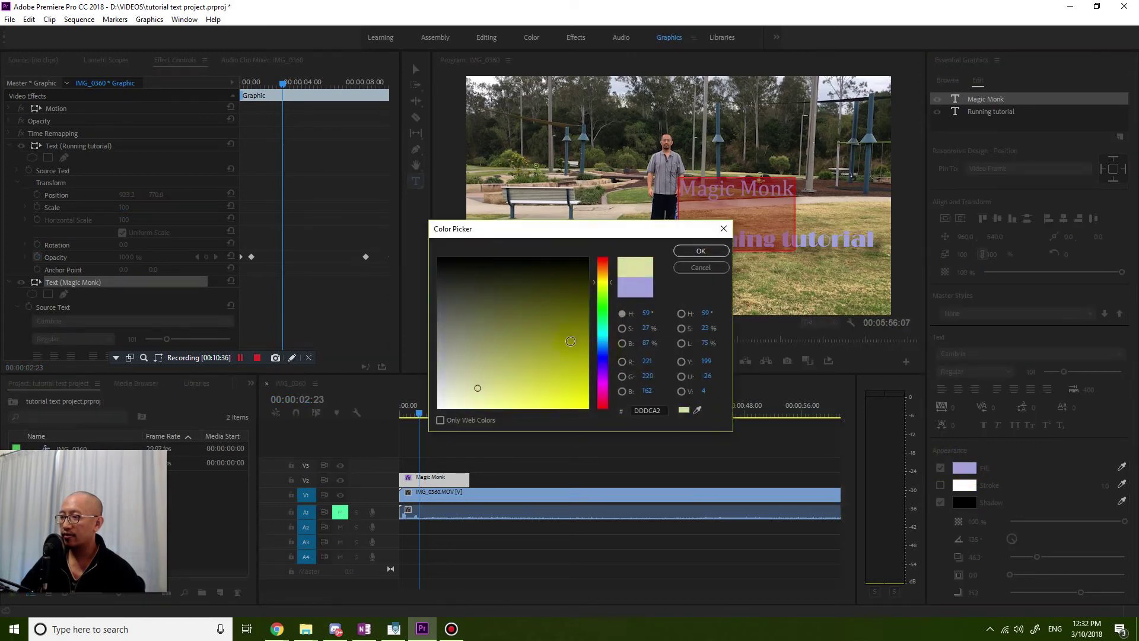
drag(602, 349, 603, 403)
drag(561, 386, 570, 375)
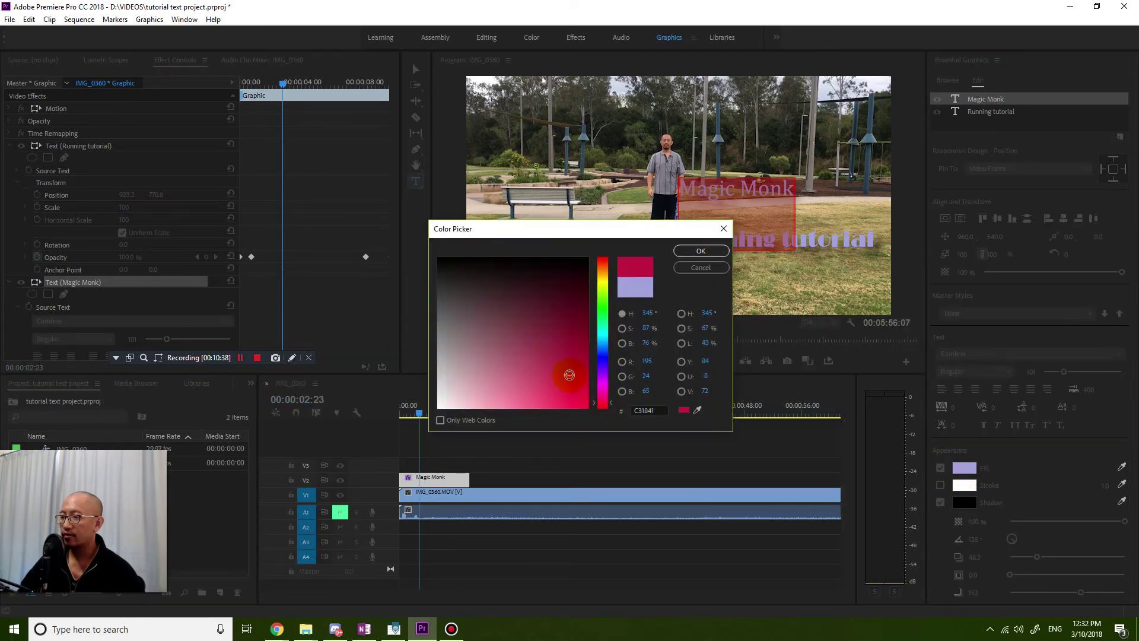
click(697, 250)
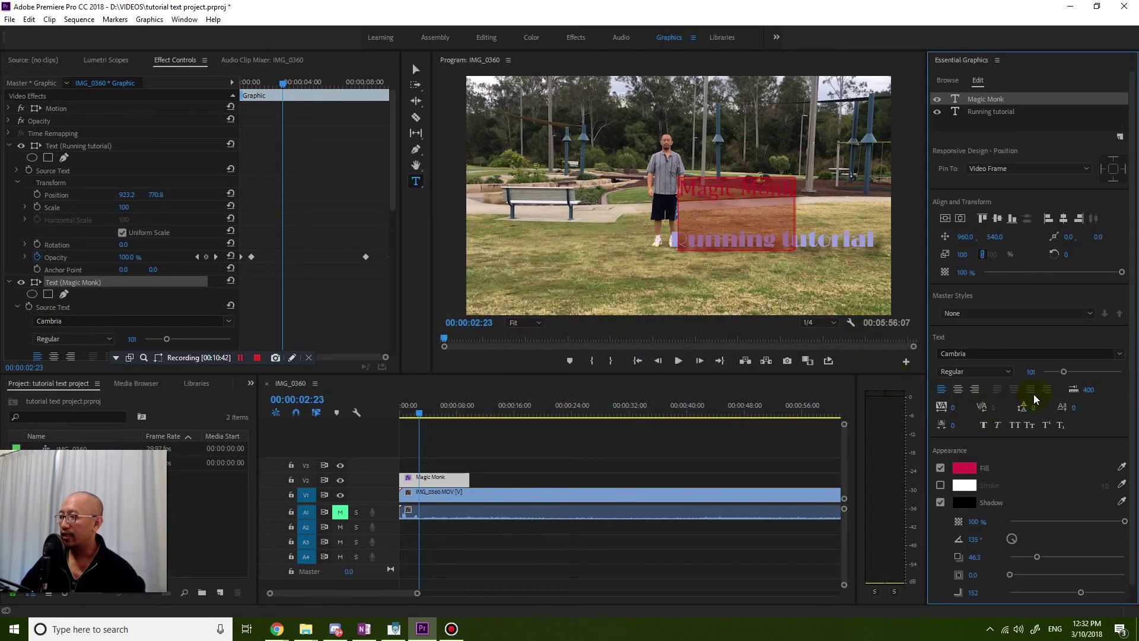
- Make the "Magic Monk" text bold and move it just below "Running tutorial", to about position 930.1, 890.9
click(1003, 372)
click(980, 403)
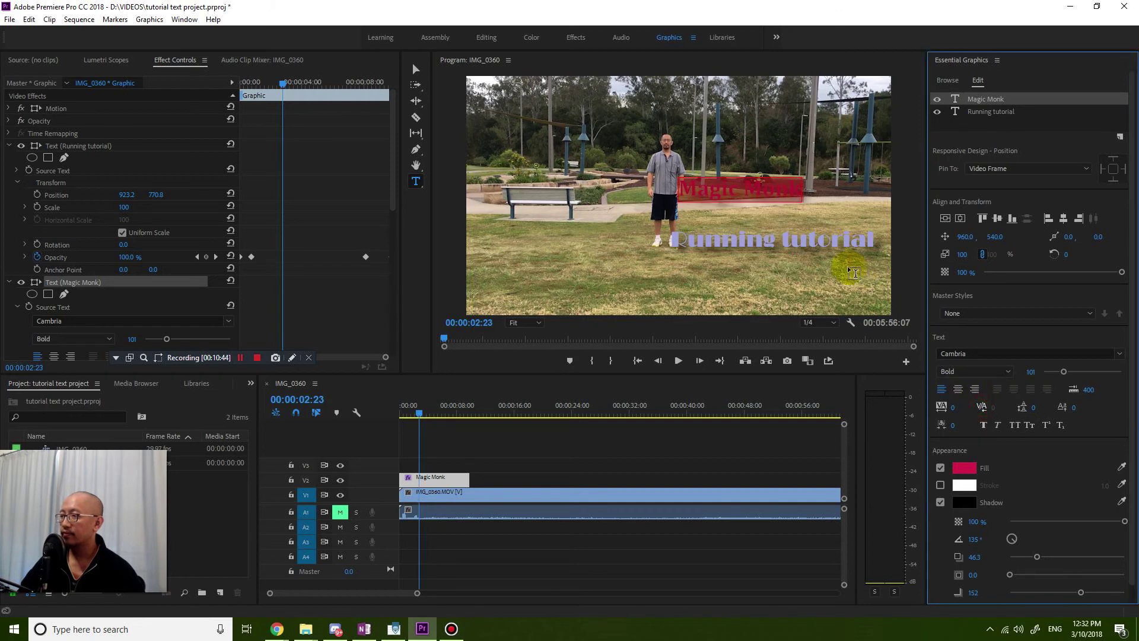
click(415, 70)
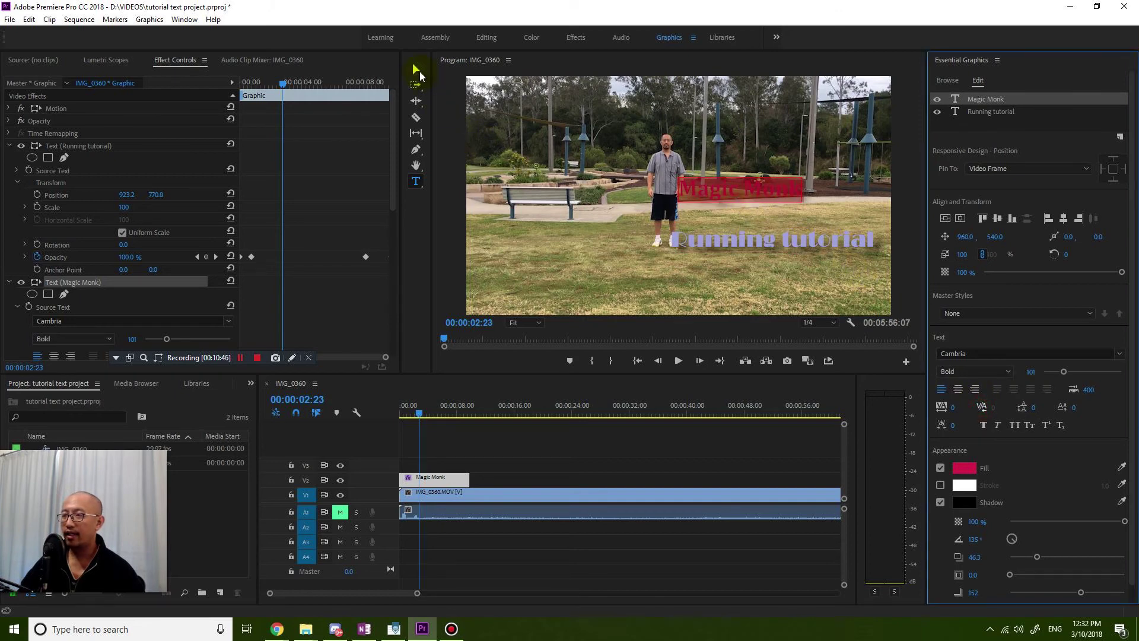
drag(703, 186, 703, 262)
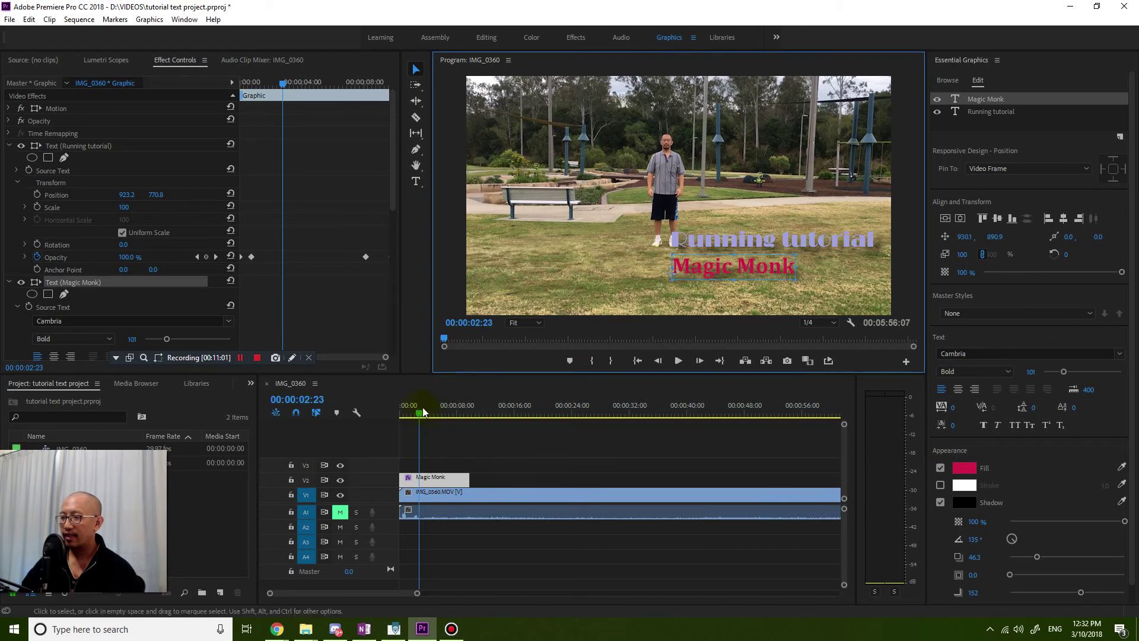
- Play the sequence from the start to about 00:00:03:00 to compare how both text layers appear
drag(419, 409, 394, 407)
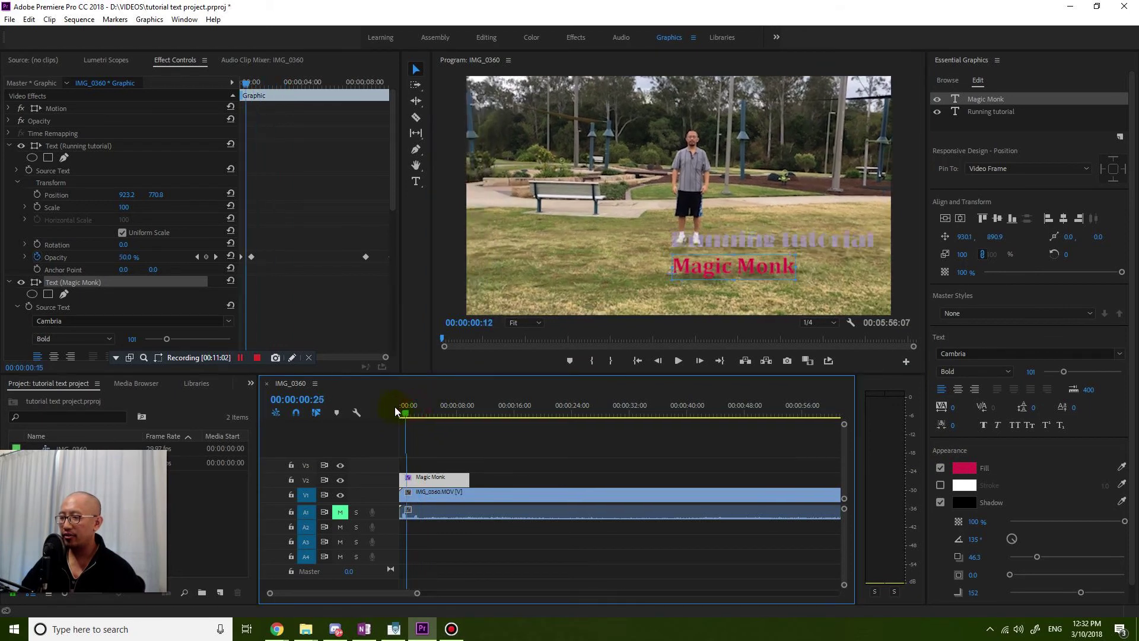
click(680, 362)
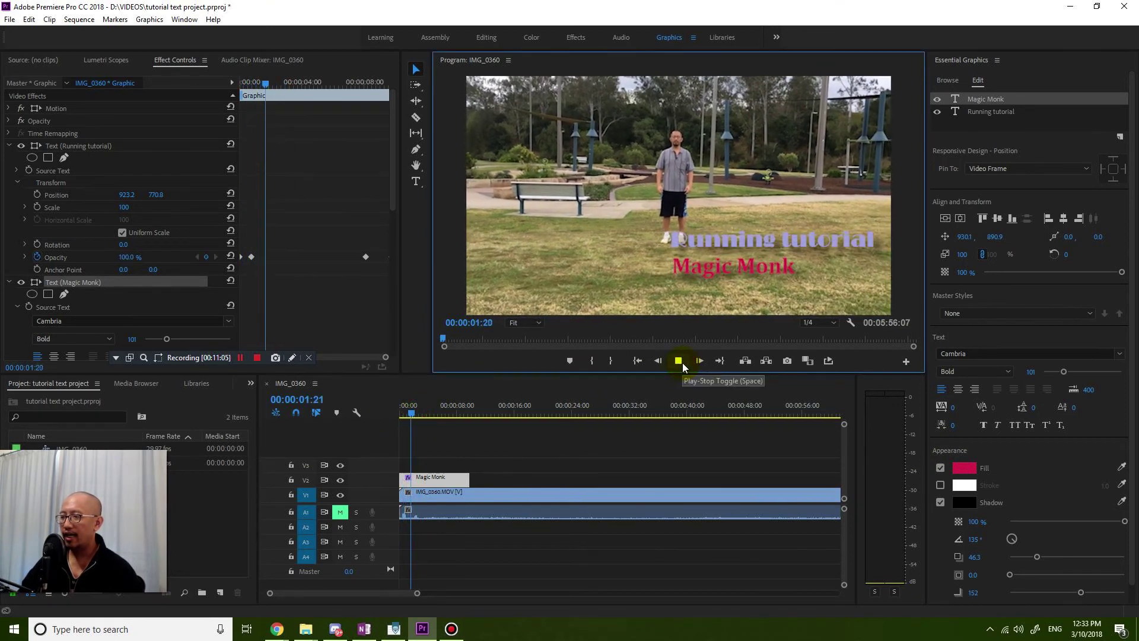
click(679, 272)
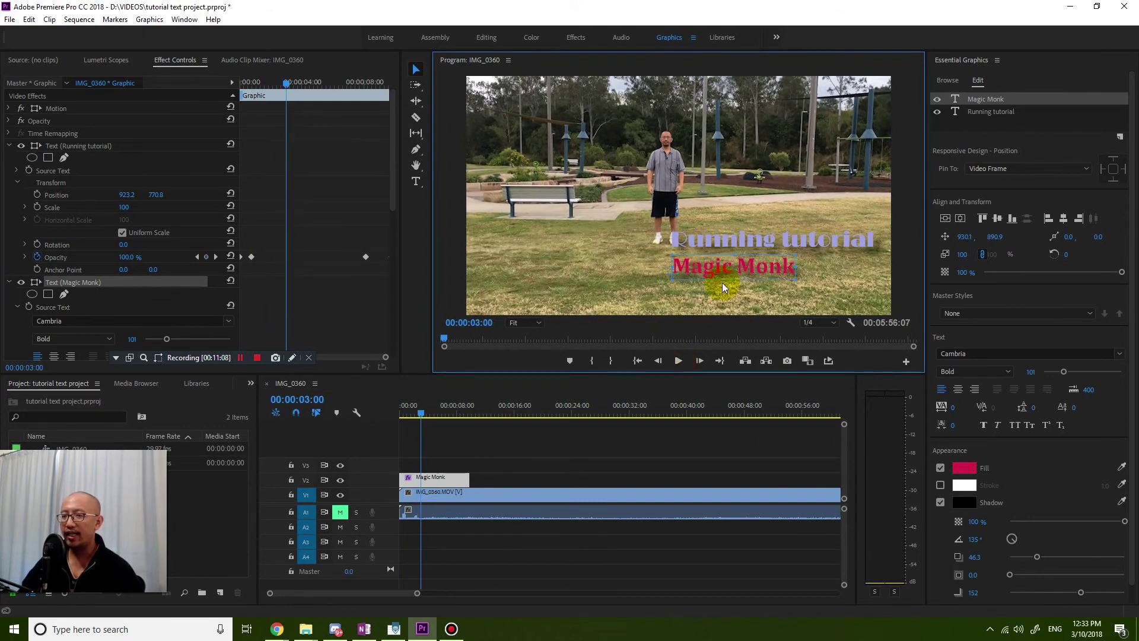
- Start opacity keyframing on the "Magic Monk" text at 00:00:01:23 with a value of 0%
click(32, 147)
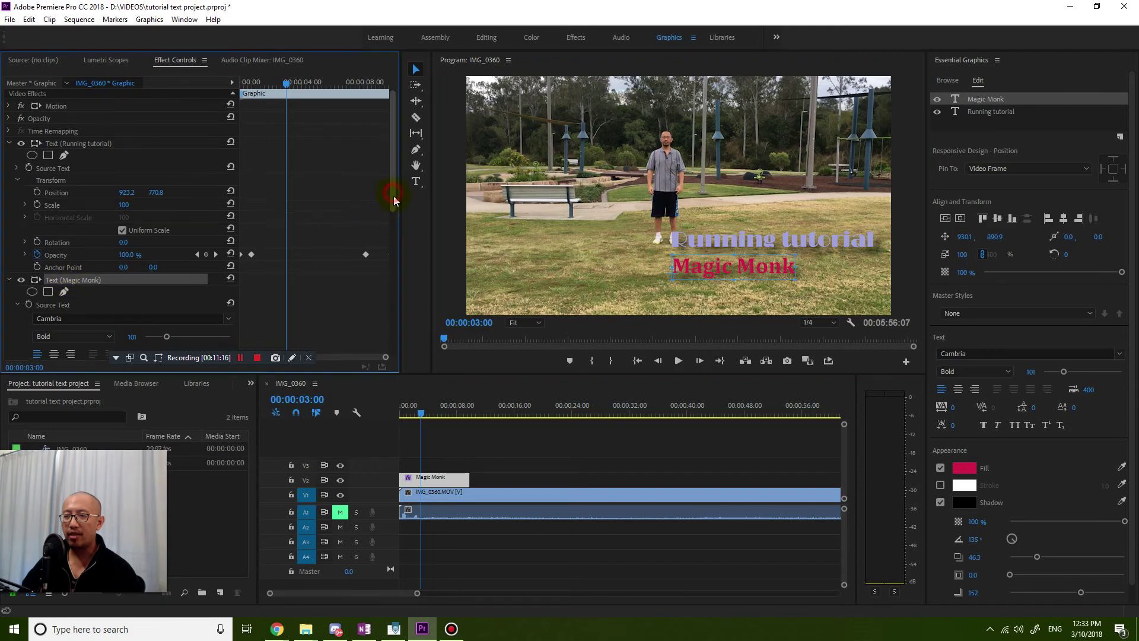
drag(393, 196, 393, 216)
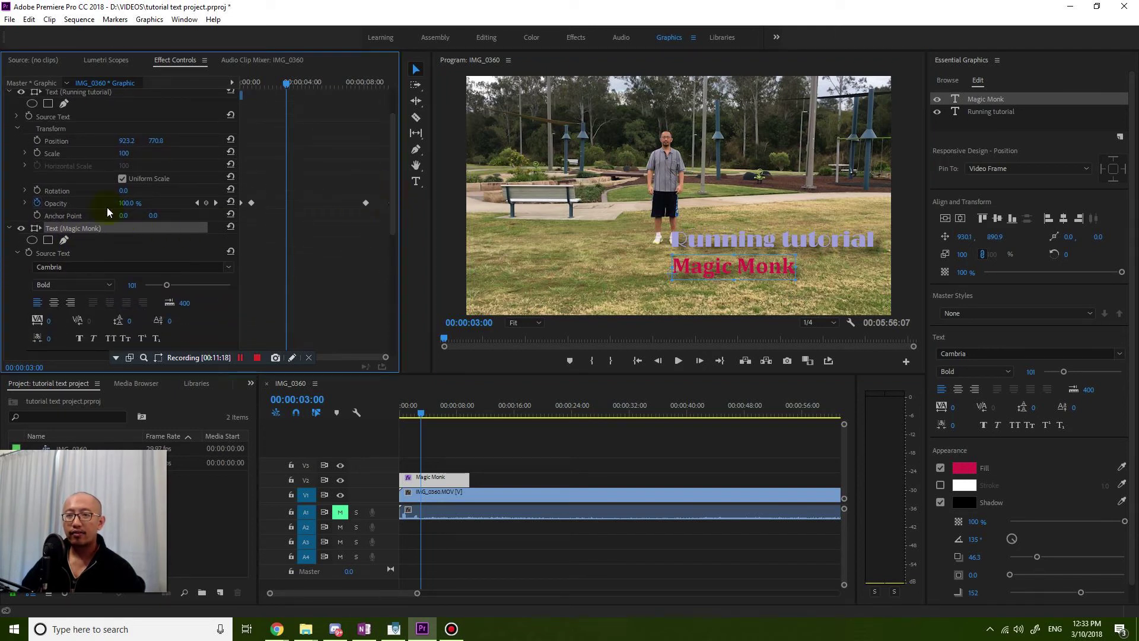
click(17, 254)
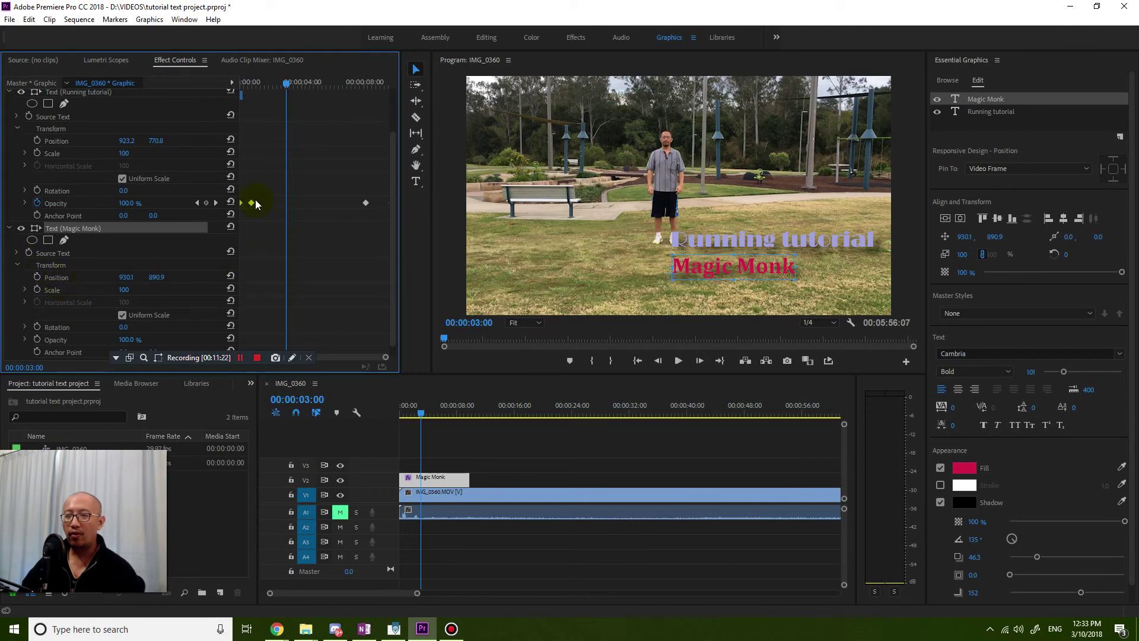
mouse_move(282, 87)
mouse_down()
mouse_move(243, 80)
mouse_move(269, 77)
mouse_up()
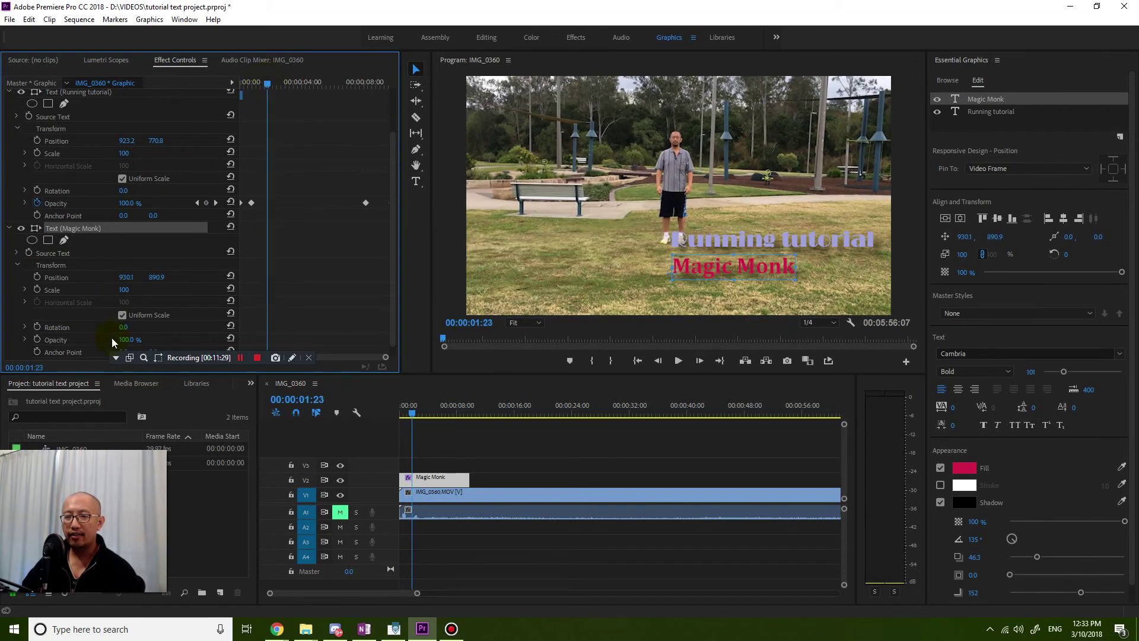
click(38, 340)
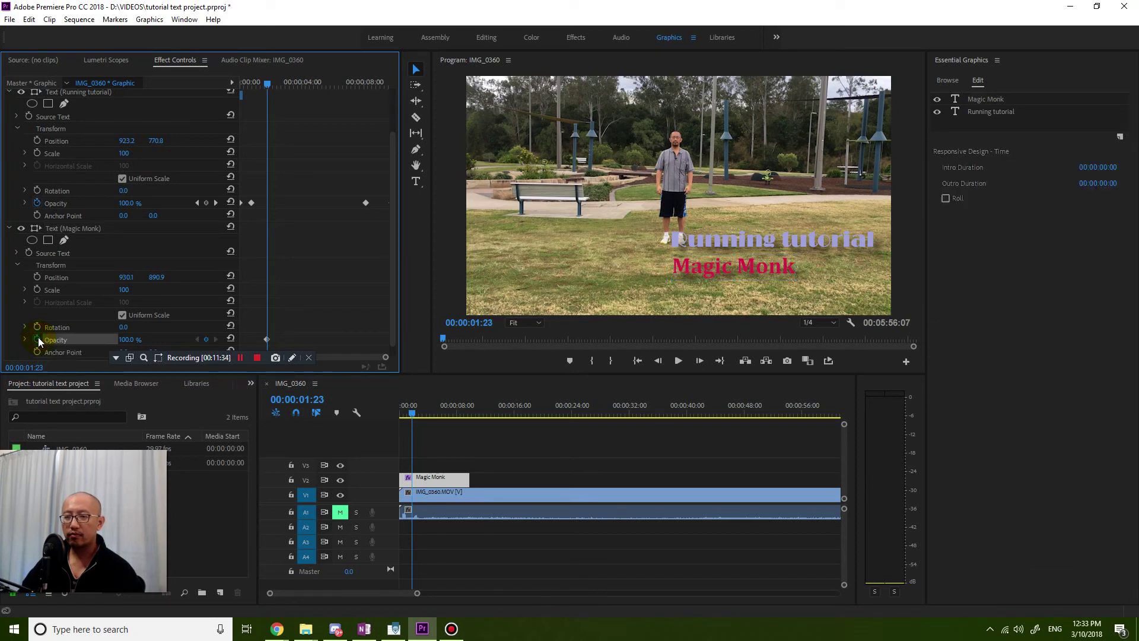
drag(130, 339, 72, 339)
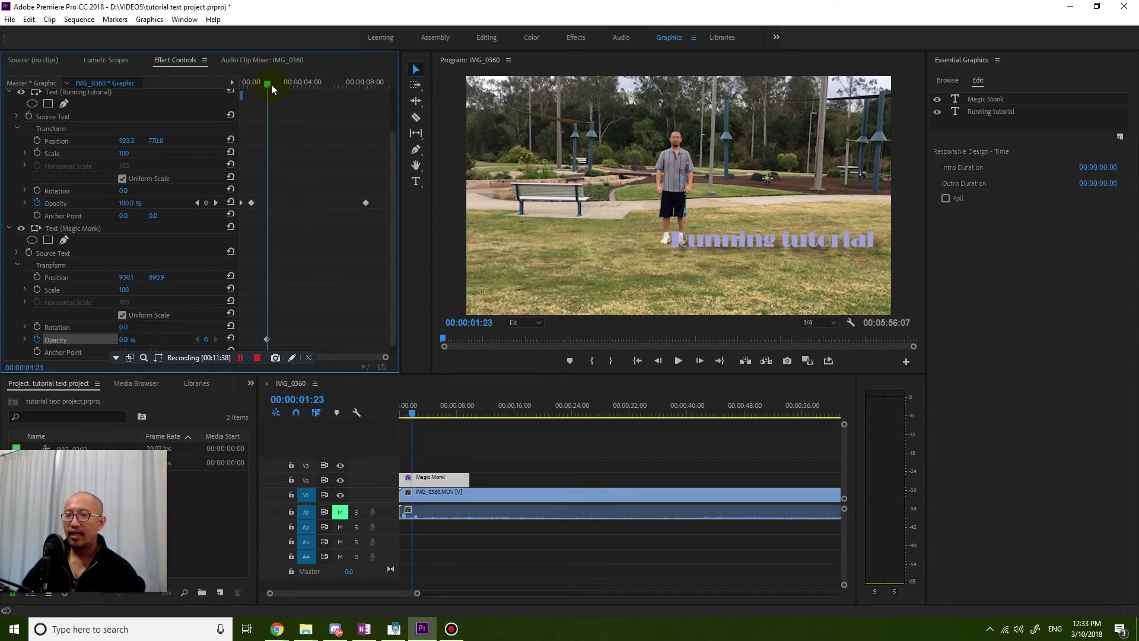
- Add an opacity keyframe of 100% to the "Magic Monk" text at 00:00:02:19
drag(267, 86, 279, 84)
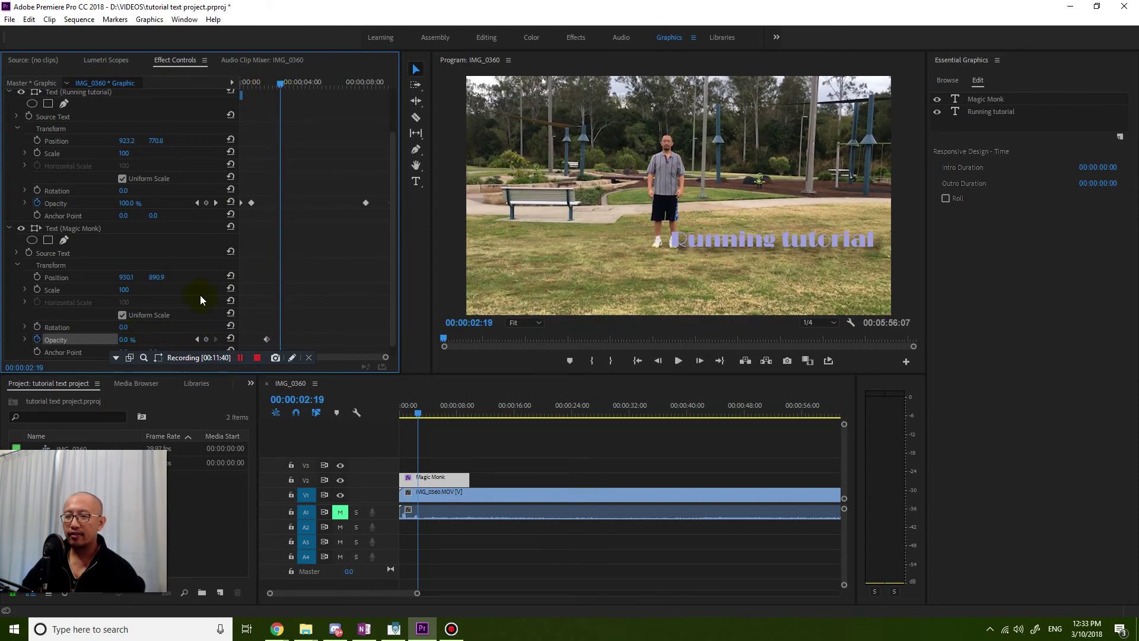
click(134, 340)
text(100)
key(Return)
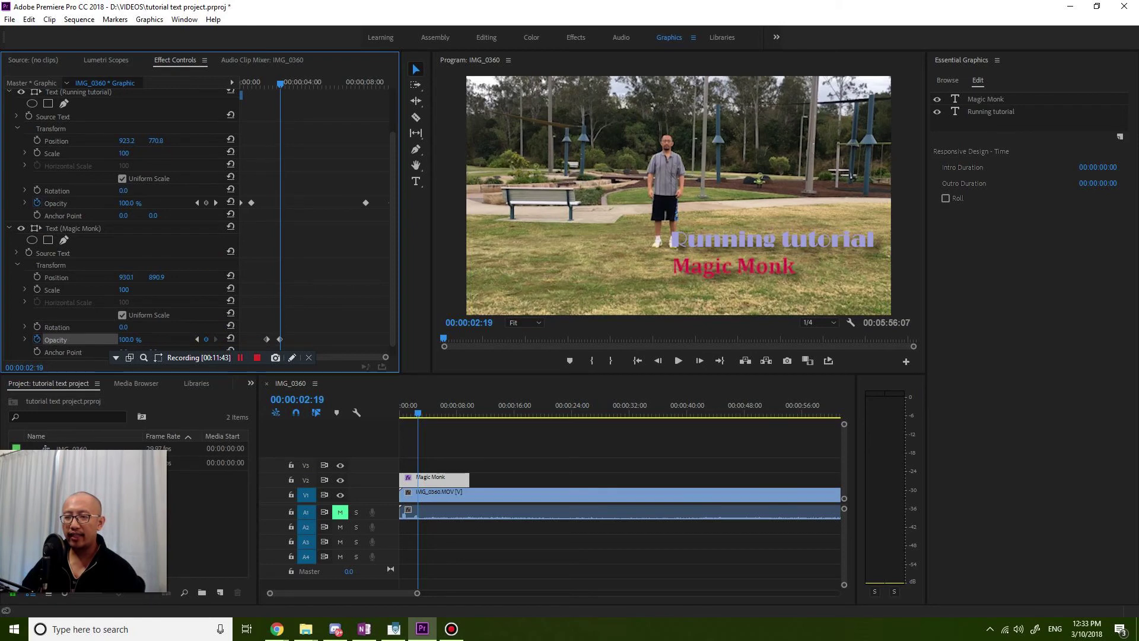
- Examine the opacity graph, value slider and keyframes of the "Magic Monk" text
click(24, 339)
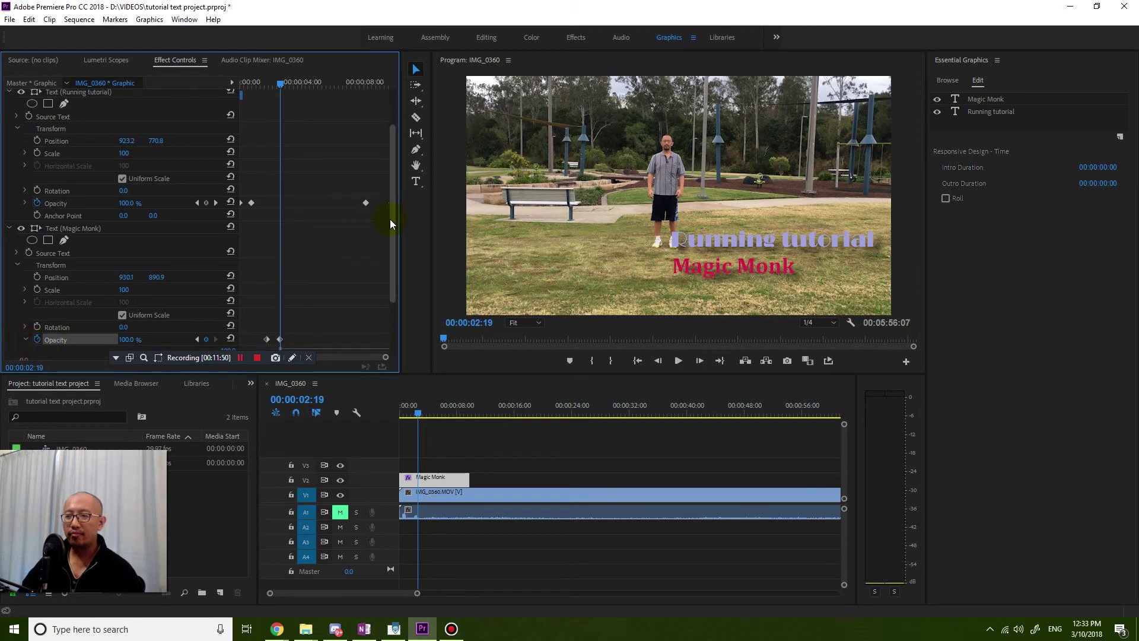
drag(390, 219, 394, 271)
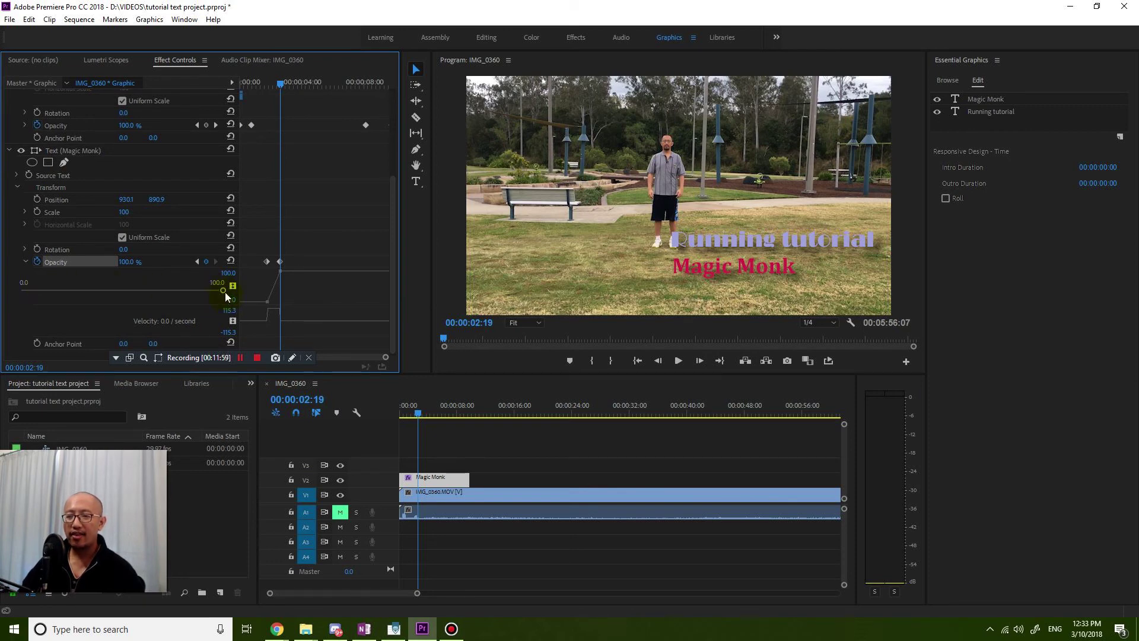
mouse_move(208, 290)
mouse_down()
mouse_move(140, 287)
mouse_move(247, 287)
mouse_move(114, 282)
mouse_move(243, 283)
mouse_move(225, 283)
mouse_up()
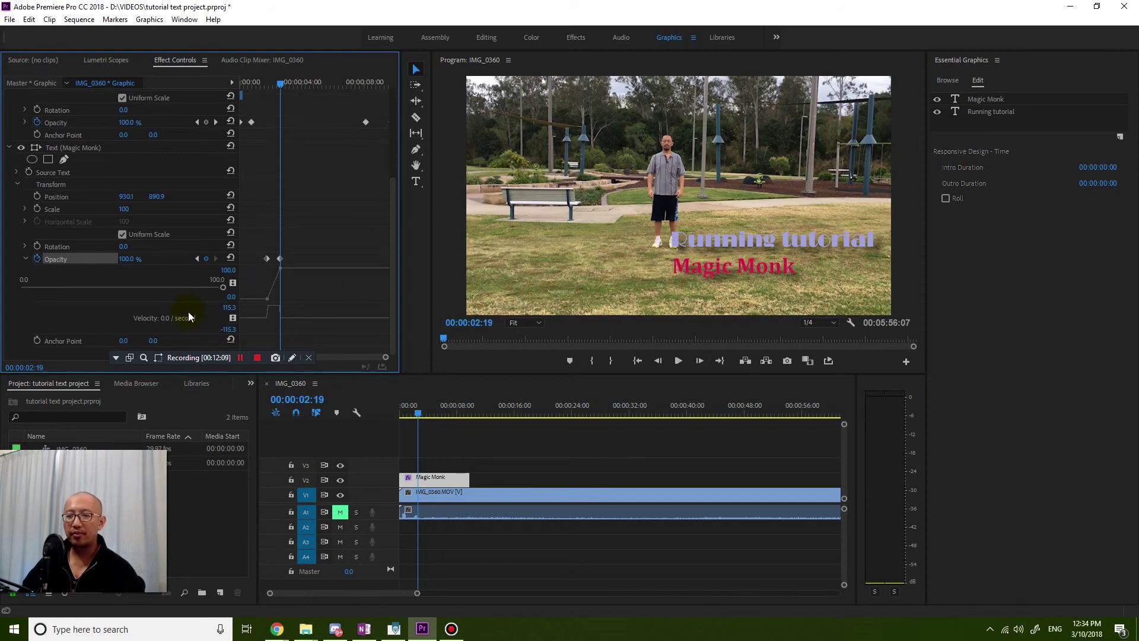
scroll(188, 312, up, 2)
scroll(162, 312, down, 1)
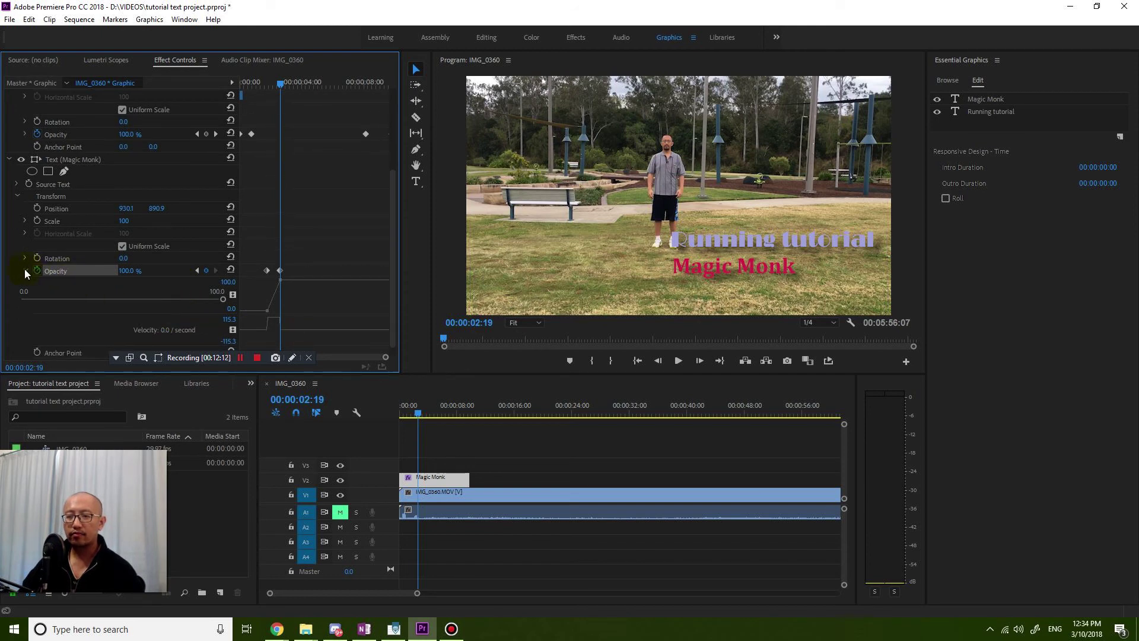
click(26, 272)
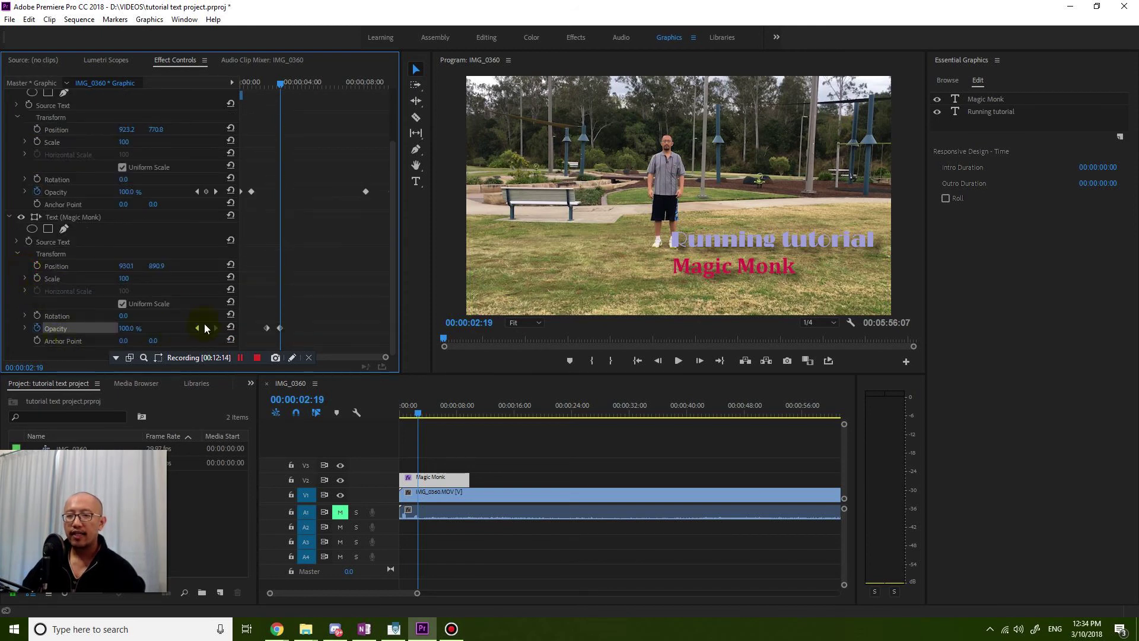
click(281, 328)
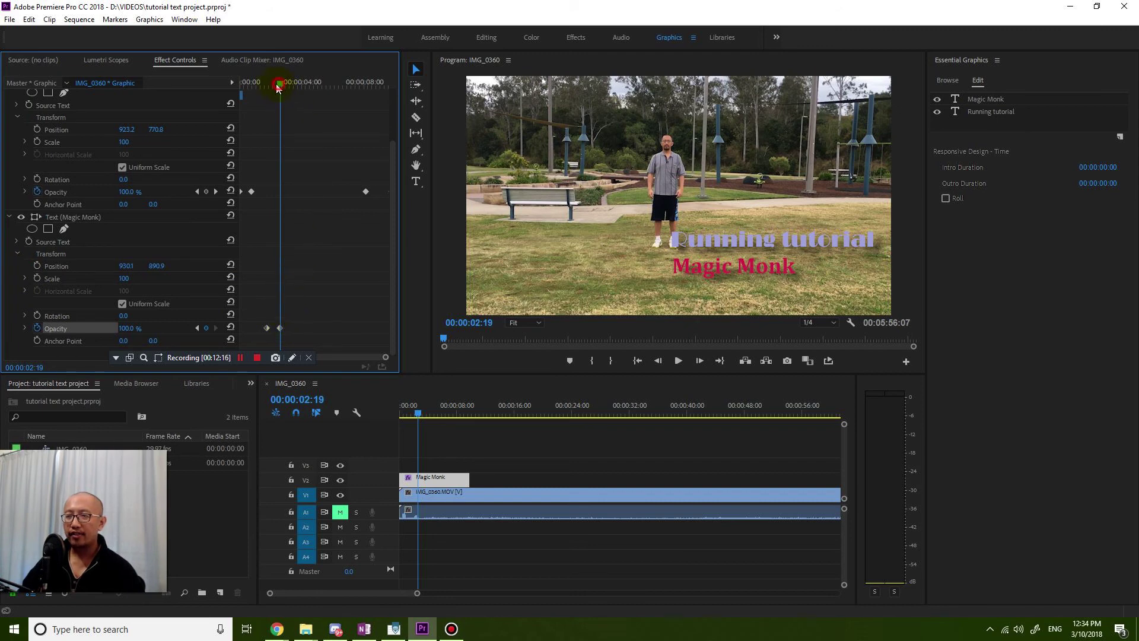
- Play the sequence from the start to about 00:00:10:07 to check the fade-in of the "Magic Monk" text
drag(277, 88, 230, 79)
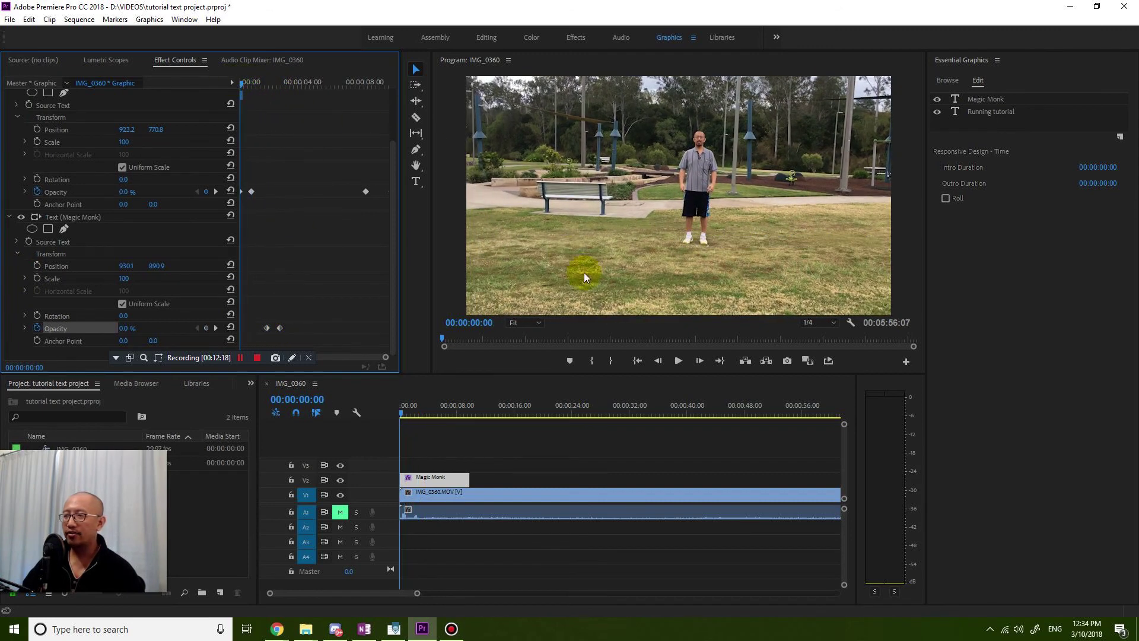
click(678, 361)
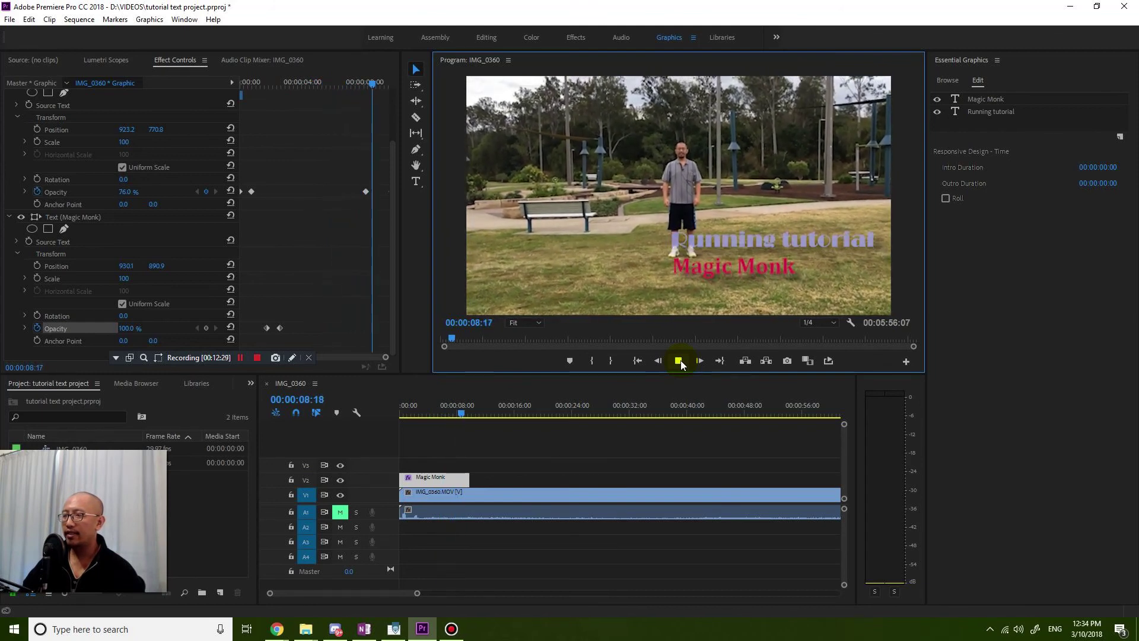
click(679, 361)
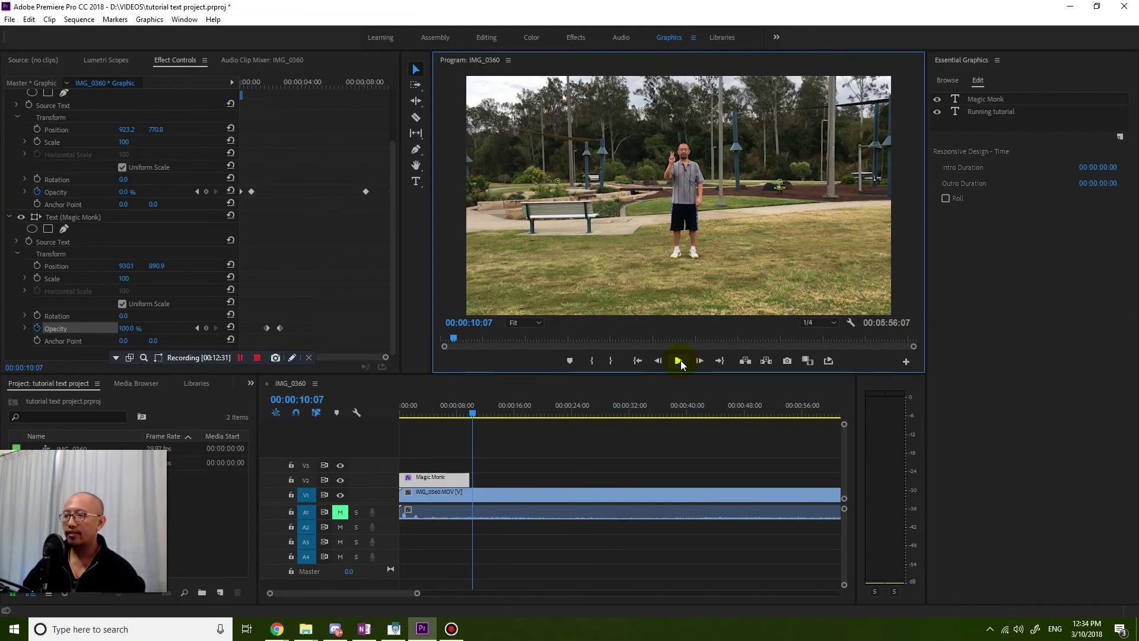
- Add a 100% opacity keyframe to "Magic Monk" at 00:00:08:05, aligned with the third opacity keyframe of "Running tutorial"
drag(339, 83, 364, 84)
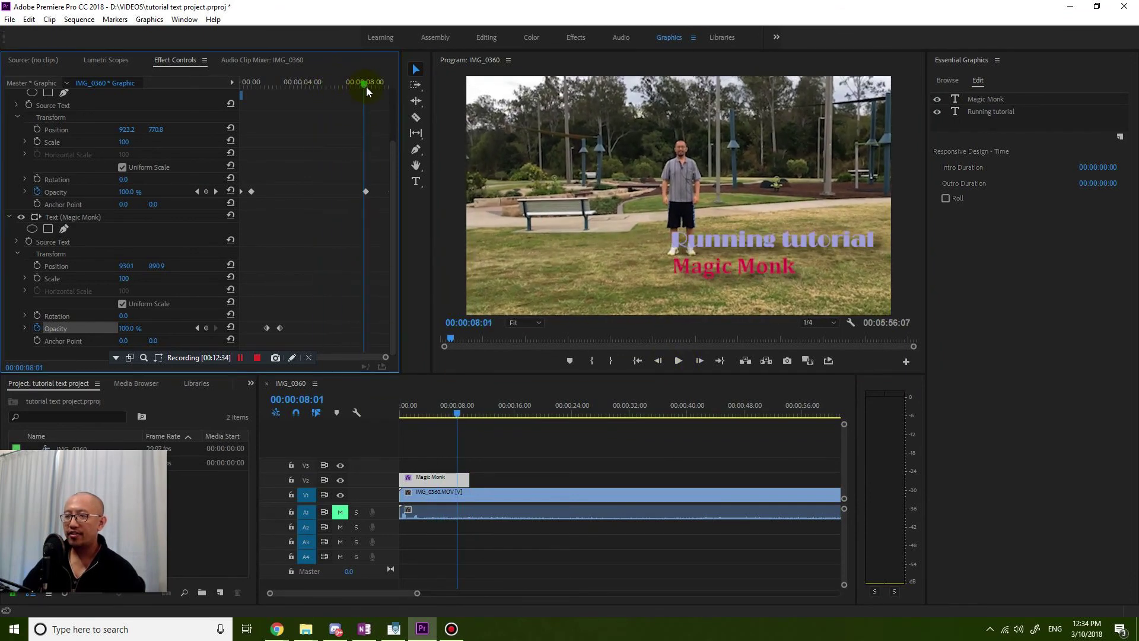
click(216, 194)
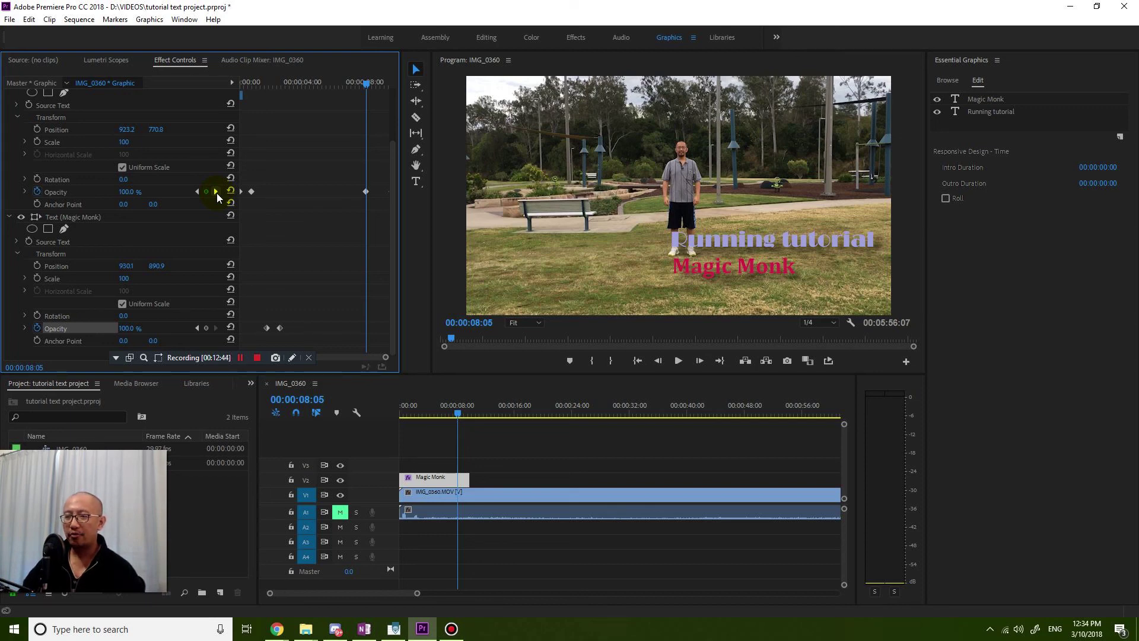
click(207, 328)
- Set the "Magic Monk" opacity to 0% at 00:00:09:25, aligned with the last opacity keyframe of "Running tutorial"
click(216, 191)
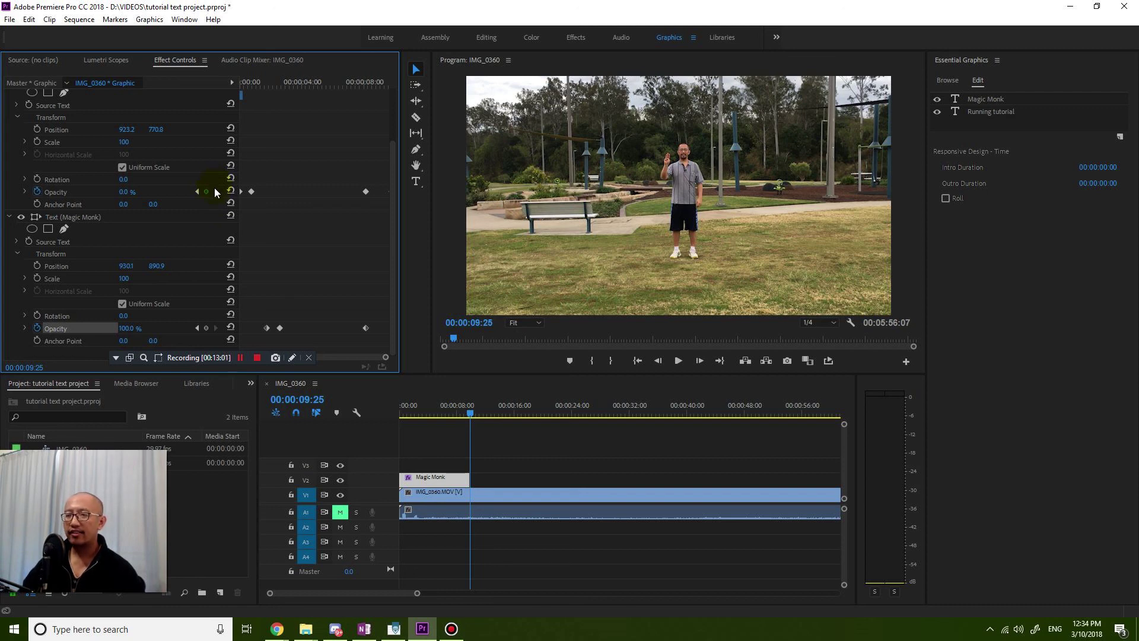
click(205, 329)
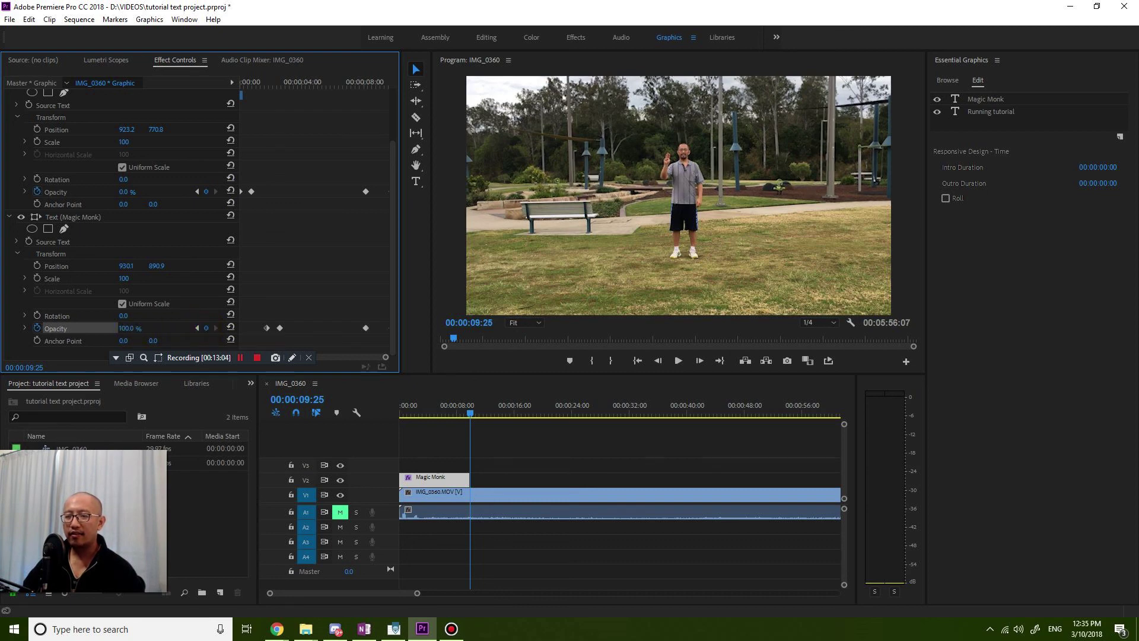
text(0)
key(Return)
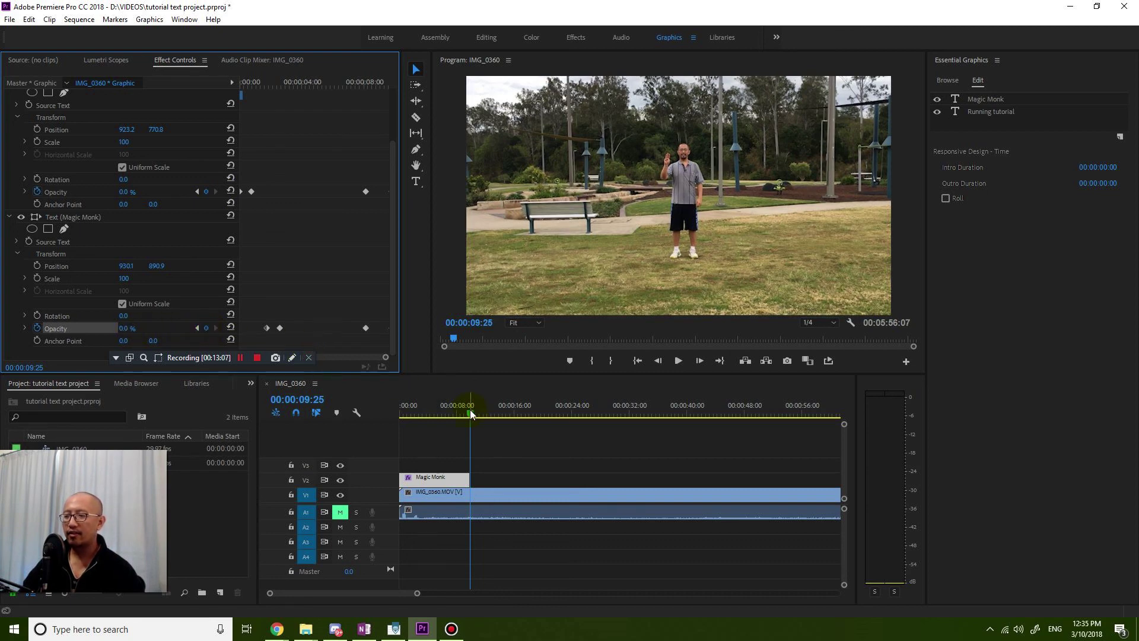
- Play the sequence from the start to about 00:00:10:03 to check both text layers fading in and out
drag(472, 414, 399, 405)
click(680, 361)
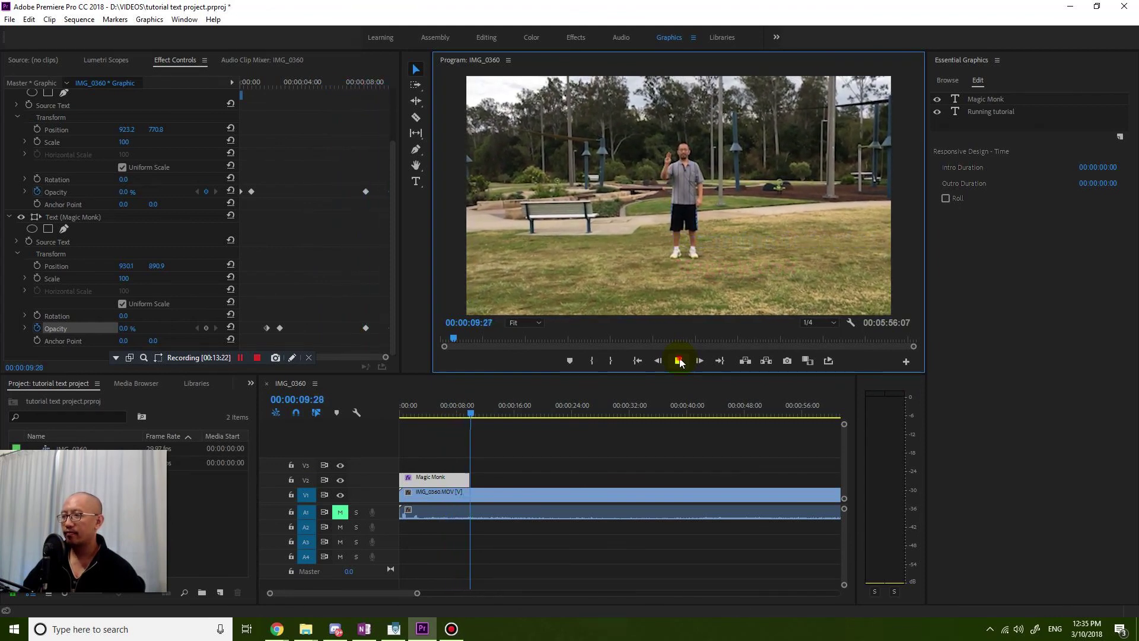
click(678, 361)
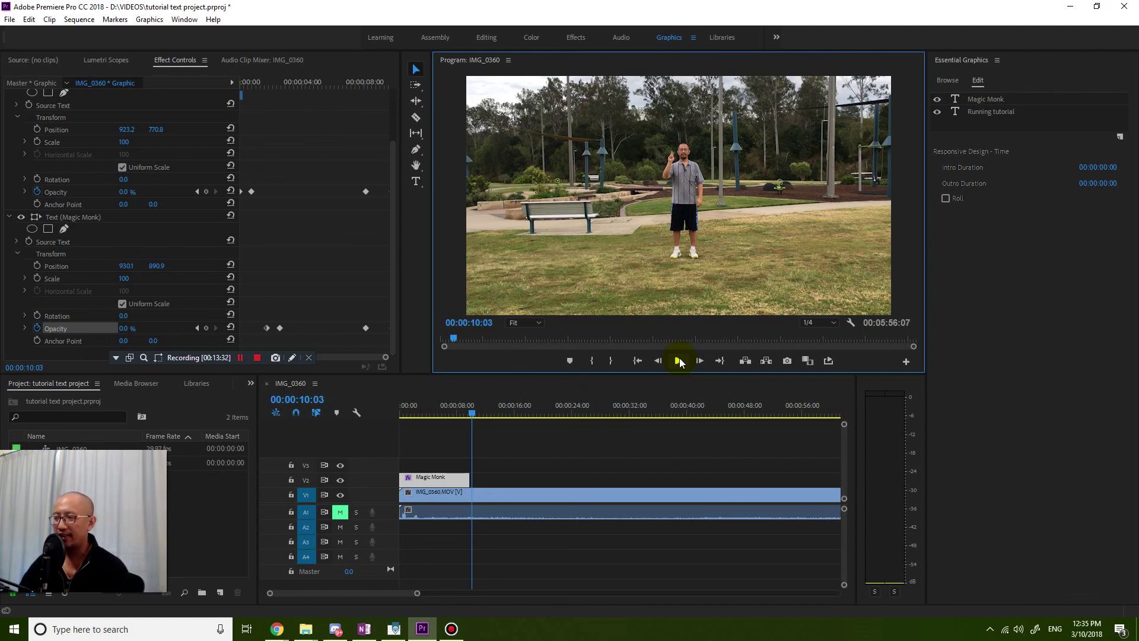
click(452, 630)
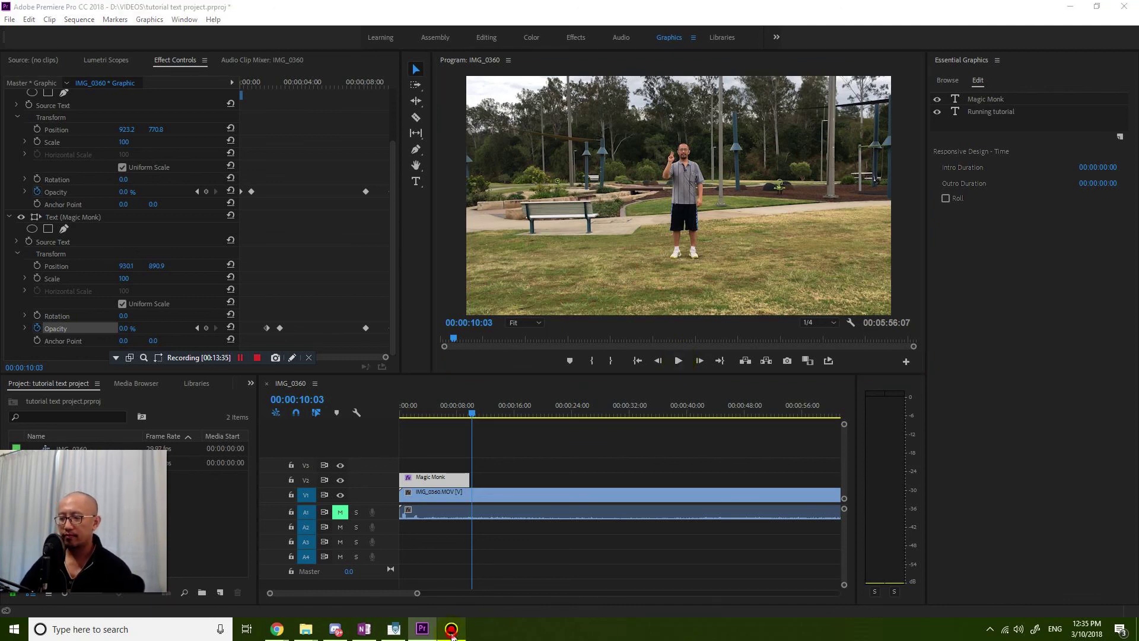